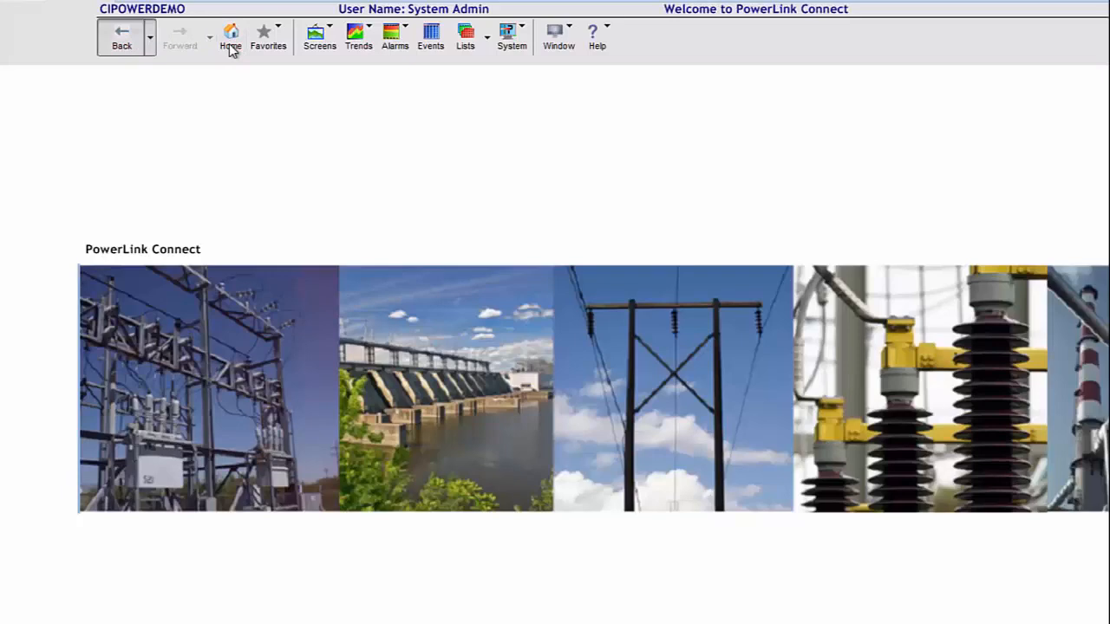
Step: Return to the home screen and open the Substation_A display saved in the favorites
{"action": "left_click", "coordinate": [231, 44]}
{"action": "left_click", "coordinate": [279, 38]}
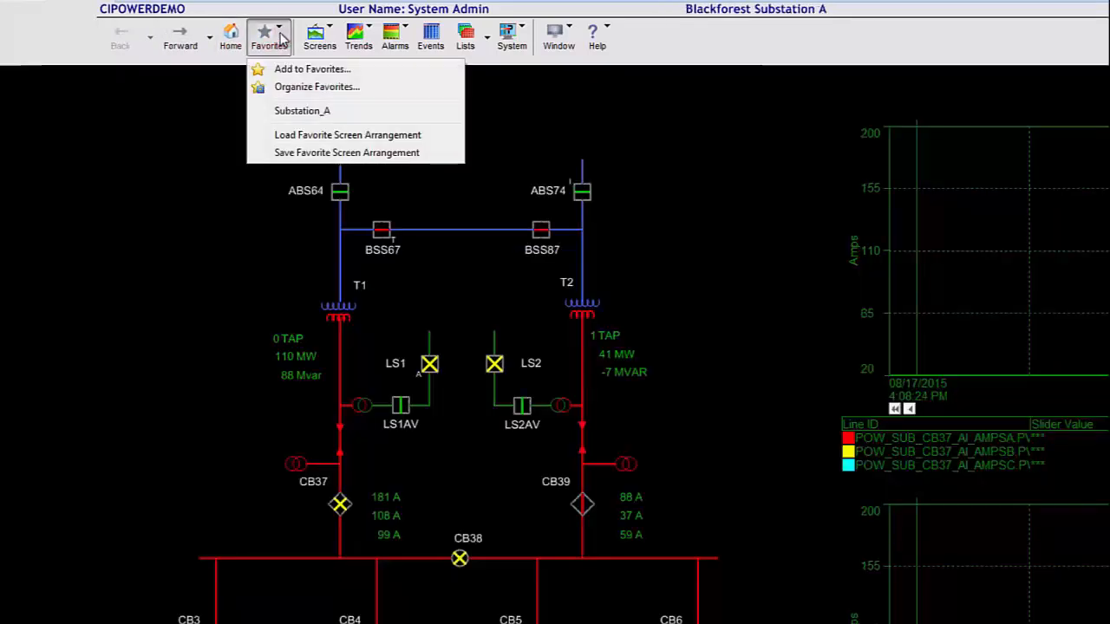
{"action": "left_click", "coordinate": [305, 111]}
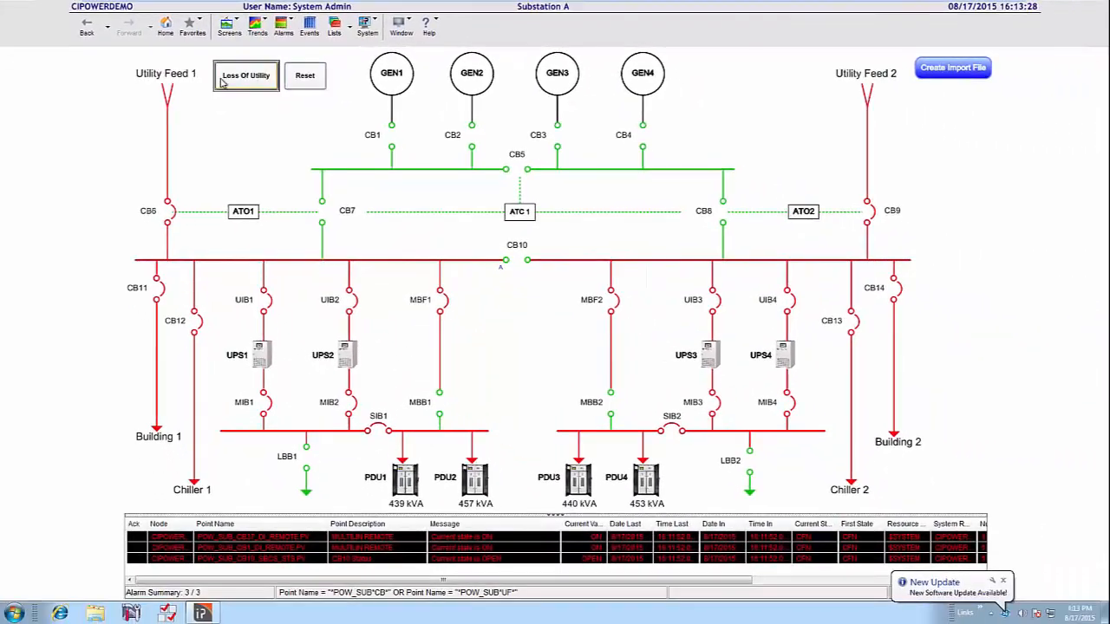
{"action": "left_click", "coordinate": [231, 34]}
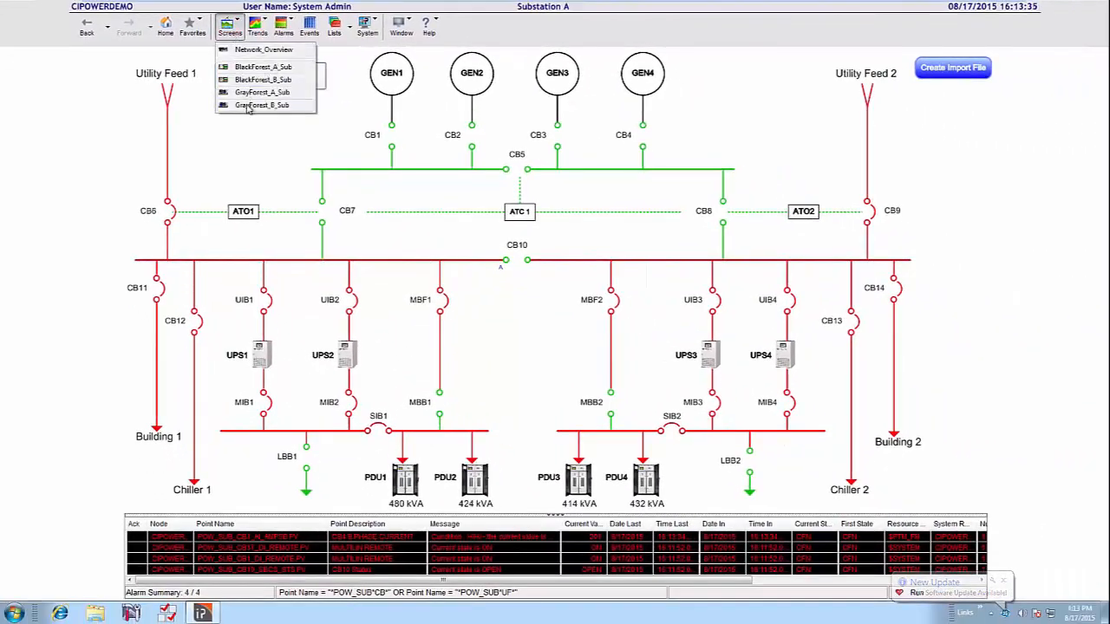
{"action": "left_click", "coordinate": [348, 33]}
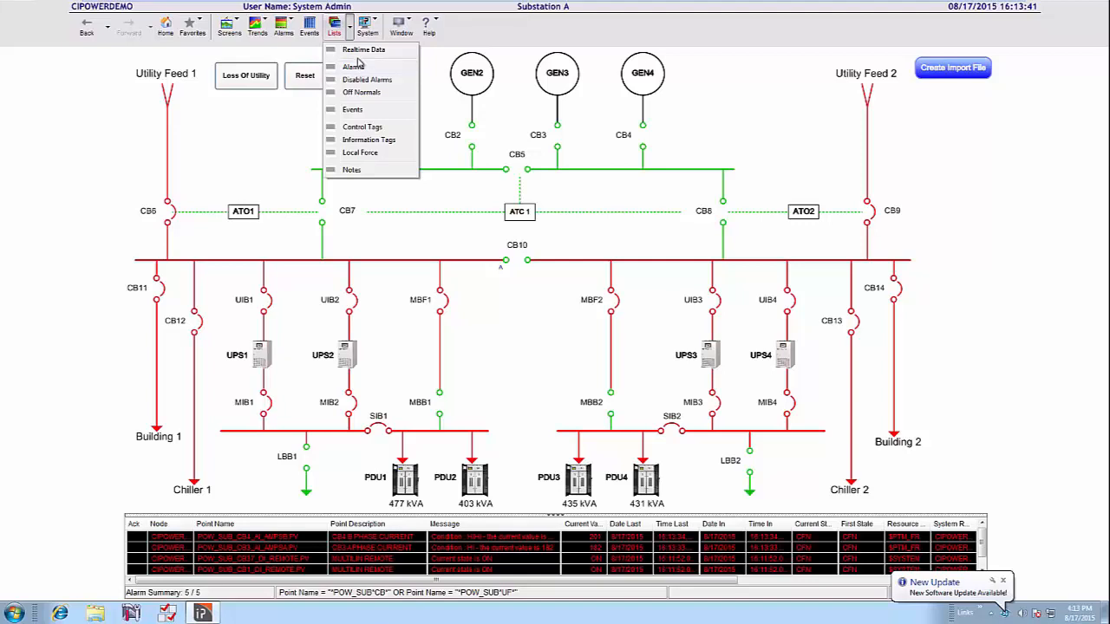
{"action": "left_click", "coordinate": [262, 31]}
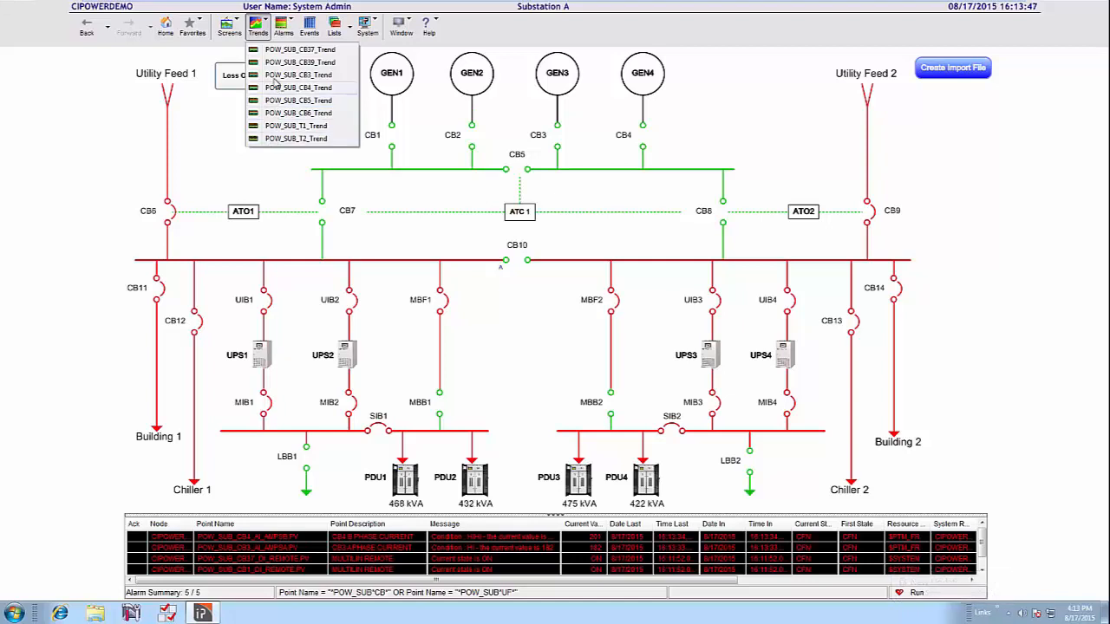
{"action": "left_click", "coordinate": [263, 35]}
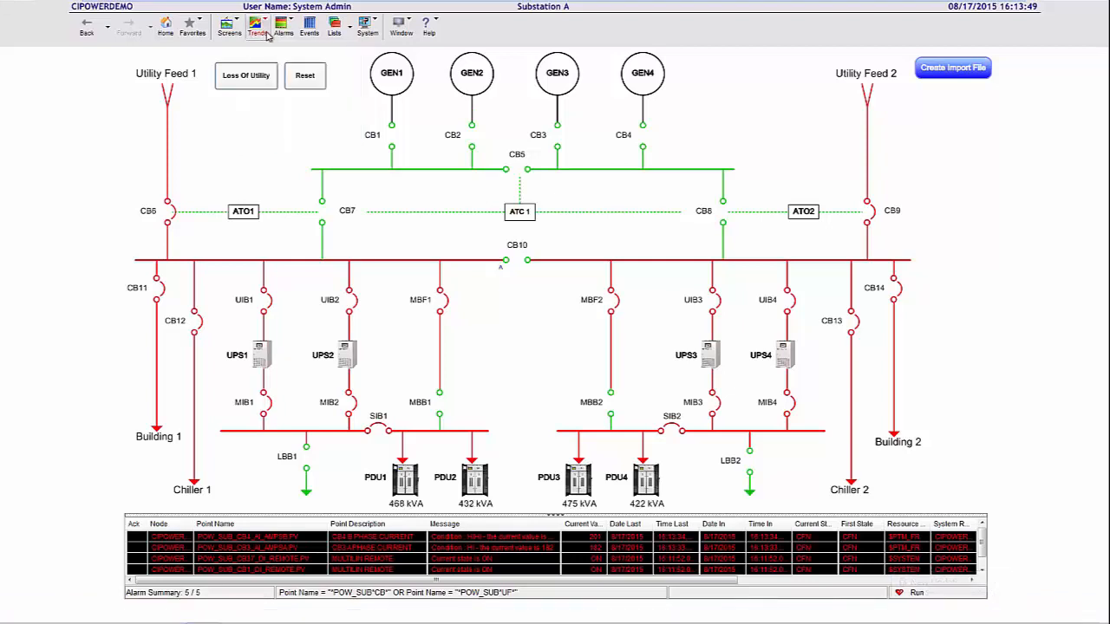
{"action": "left_click", "coordinate": [367, 33]}
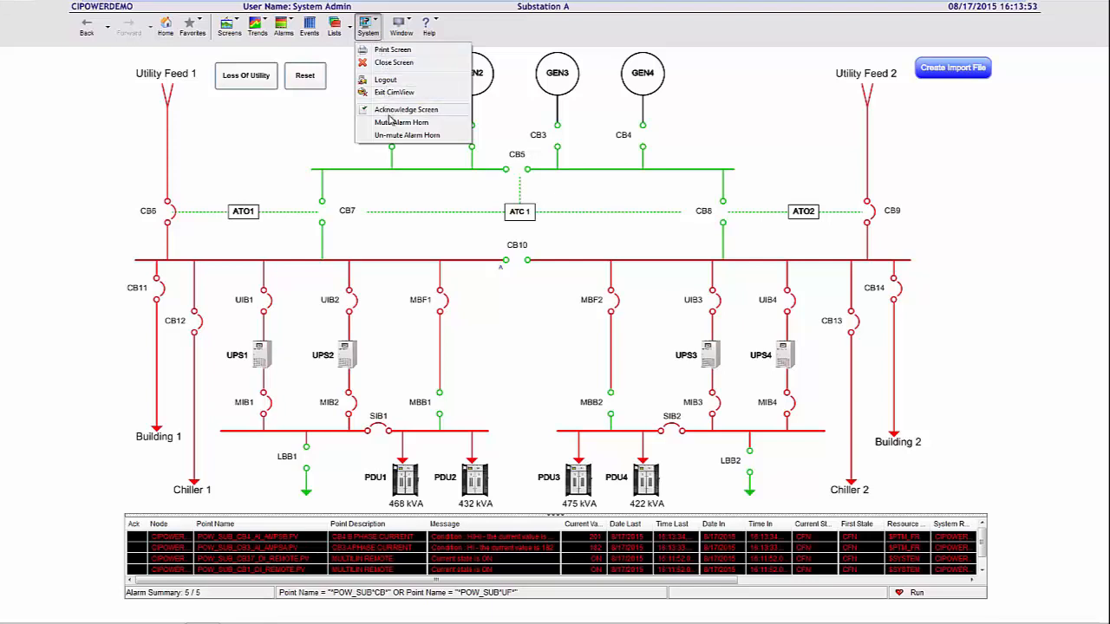
{"action": "left_click", "coordinate": [371, 38]}
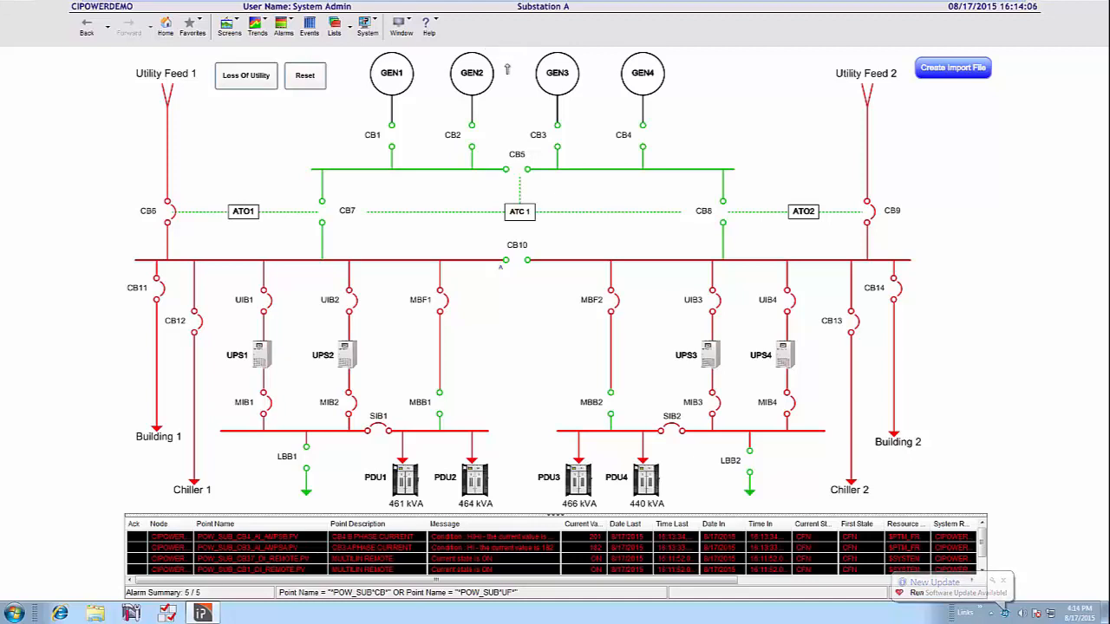
Step: Return to the home screen and open the BlackForest_A_Sub screen
{"action": "left_click", "coordinate": [166, 35]}
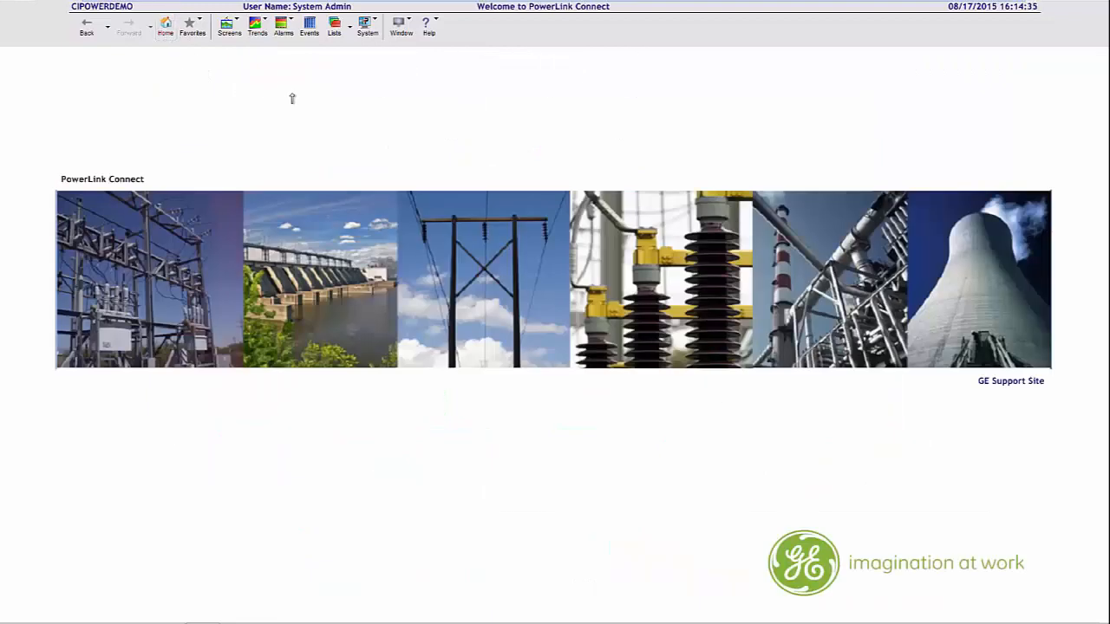
{"action": "left_click", "coordinate": [229, 28]}
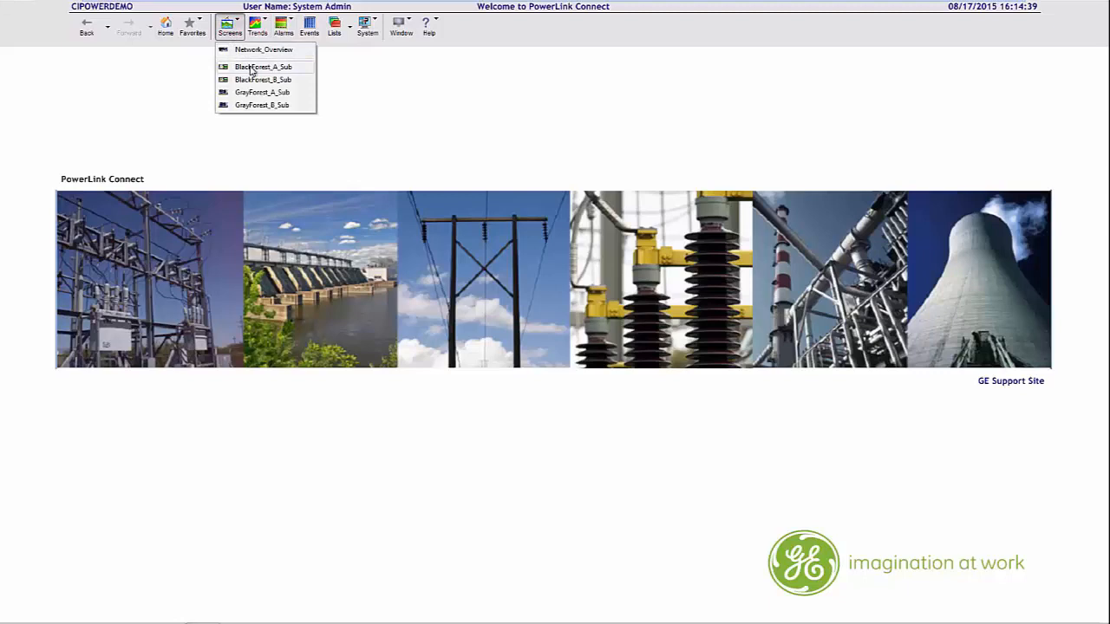
{"action": "left_click", "coordinate": [251, 68]}
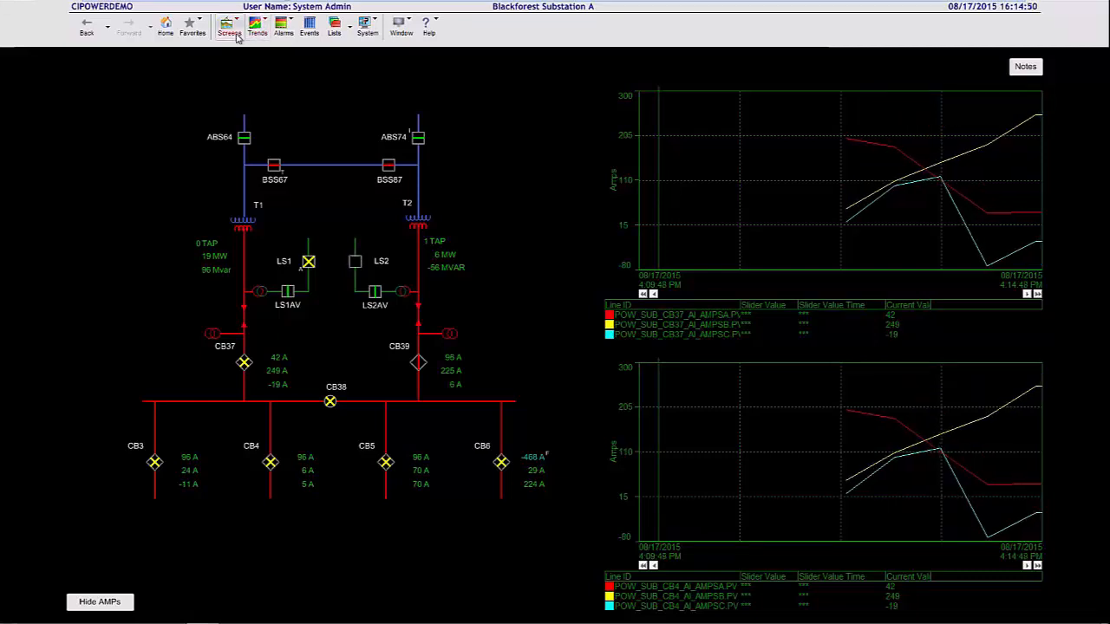
Step: View the alarm list, and open the events list to browse down to its older entries
{"action": "left_click", "coordinate": [257, 31]}
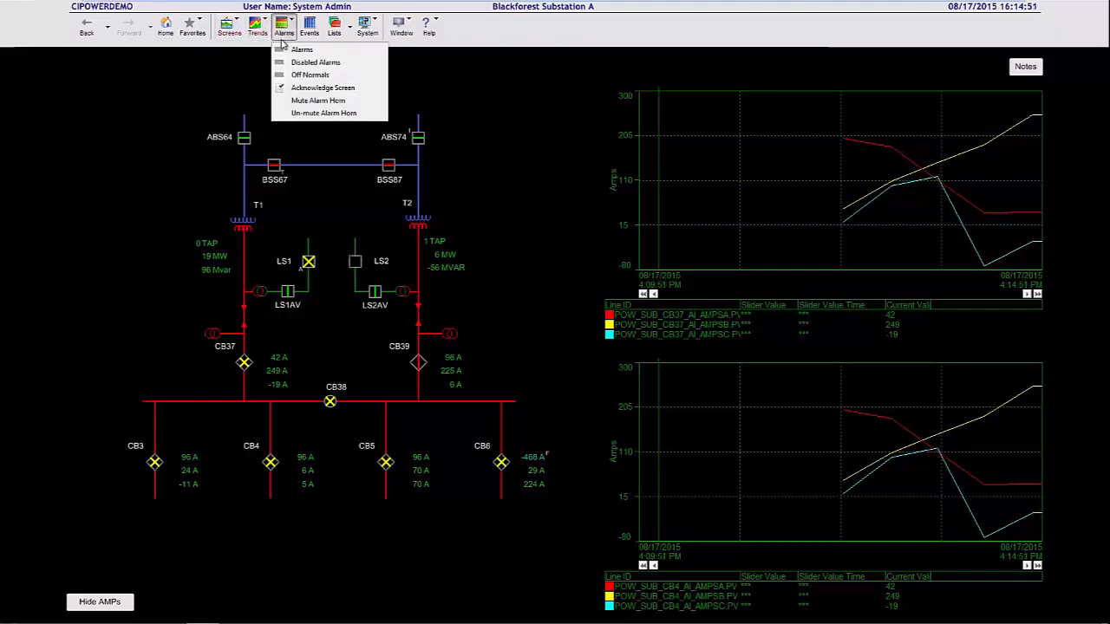
{"action": "left_click", "coordinate": [306, 57]}
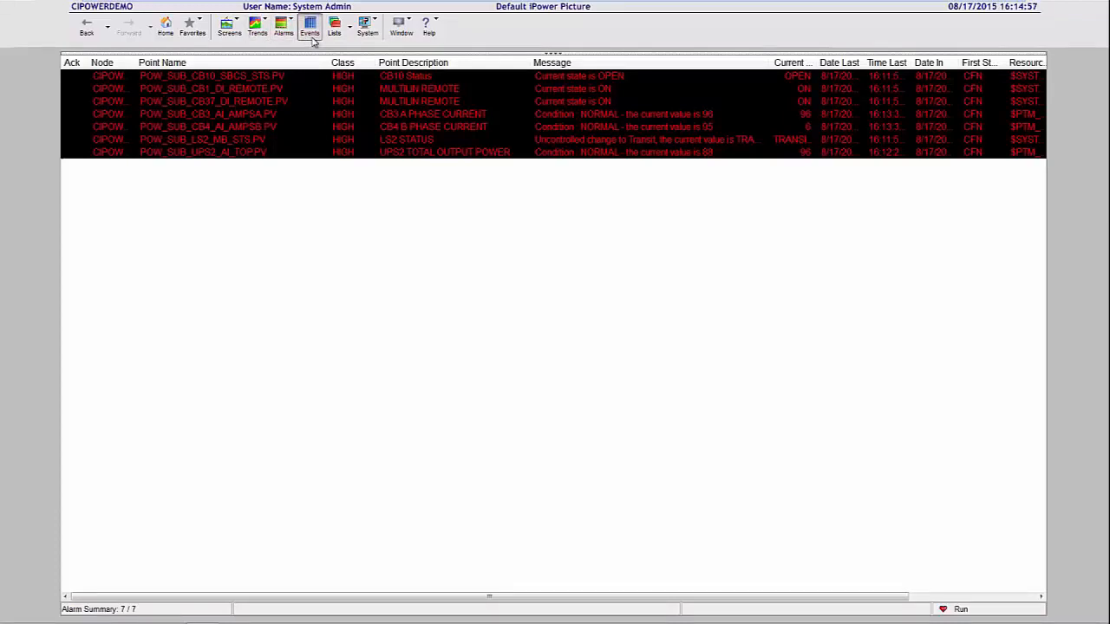
{"action": "left_click", "coordinate": [309, 27]}
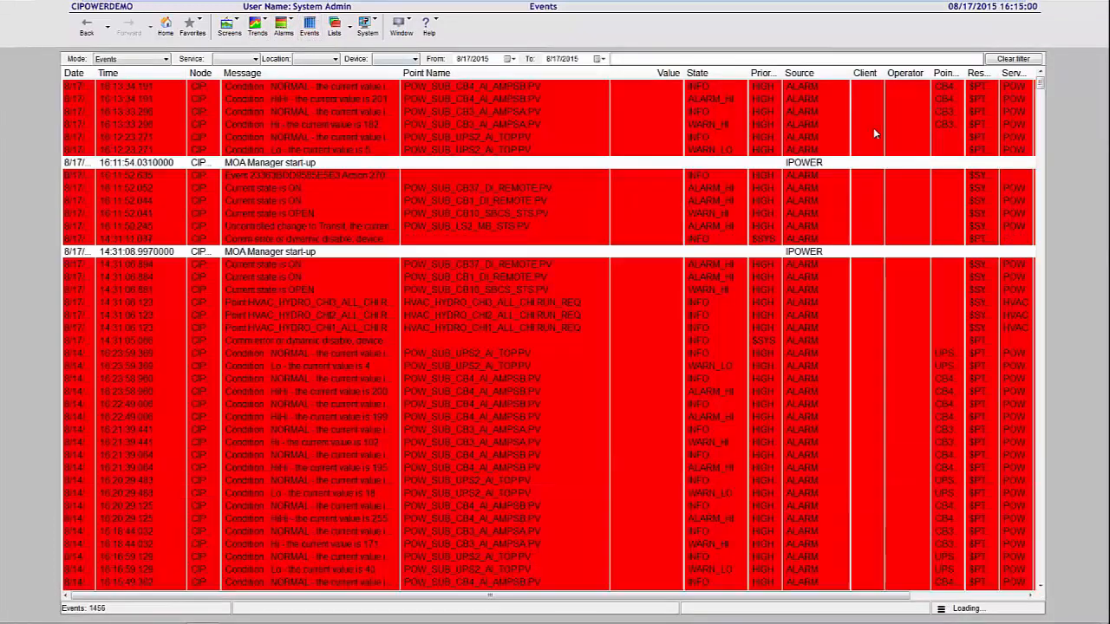
{"action": "left_click_drag", "start_coordinate": [1042, 109], "coordinate": [1052, 415]}
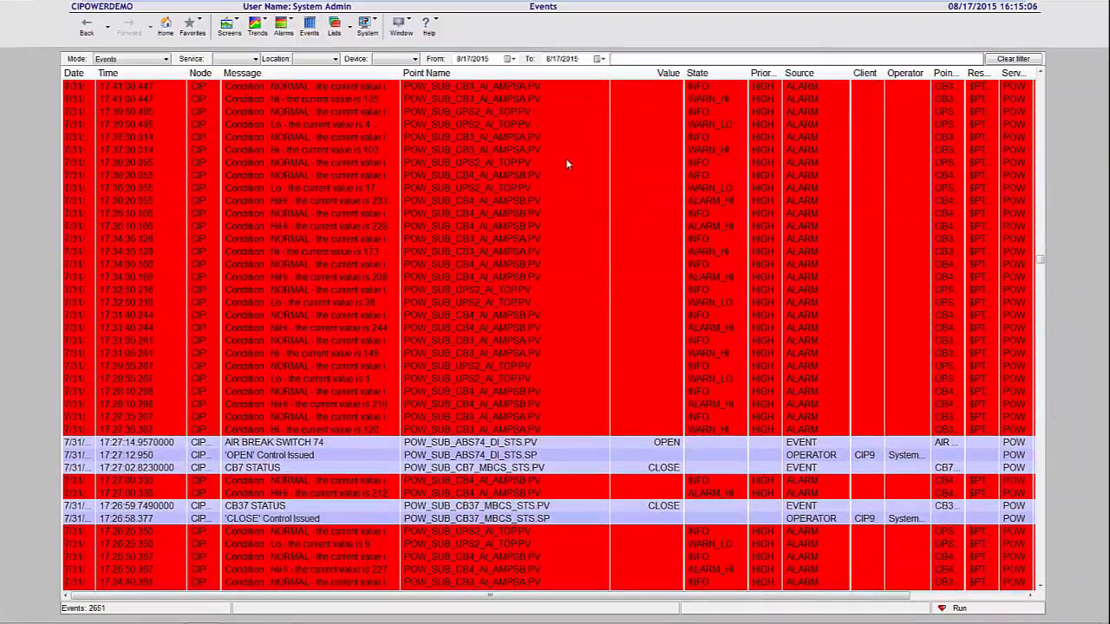
{"action": "left_click", "coordinate": [351, 30]}
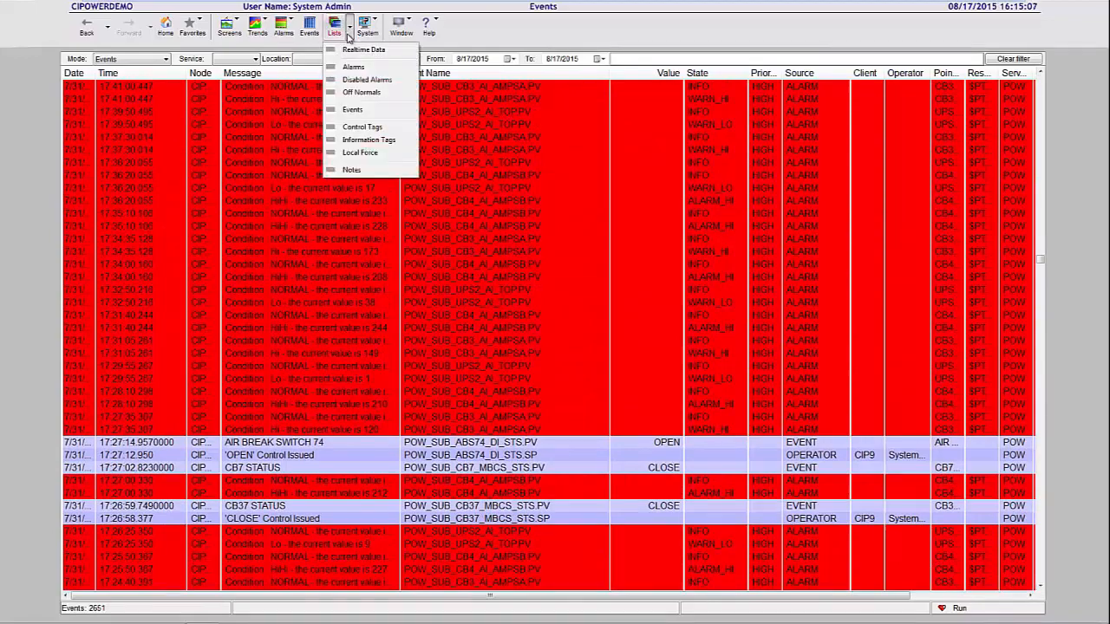
{"action": "left_click", "coordinate": [389, 83]}
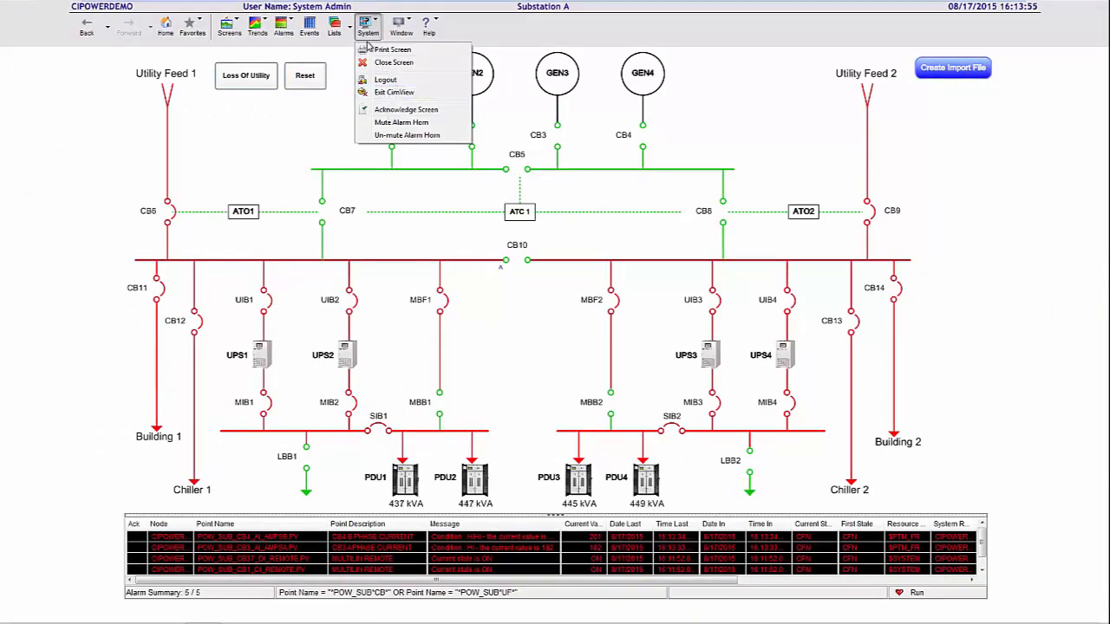
{"action": "left_click", "coordinate": [371, 37]}
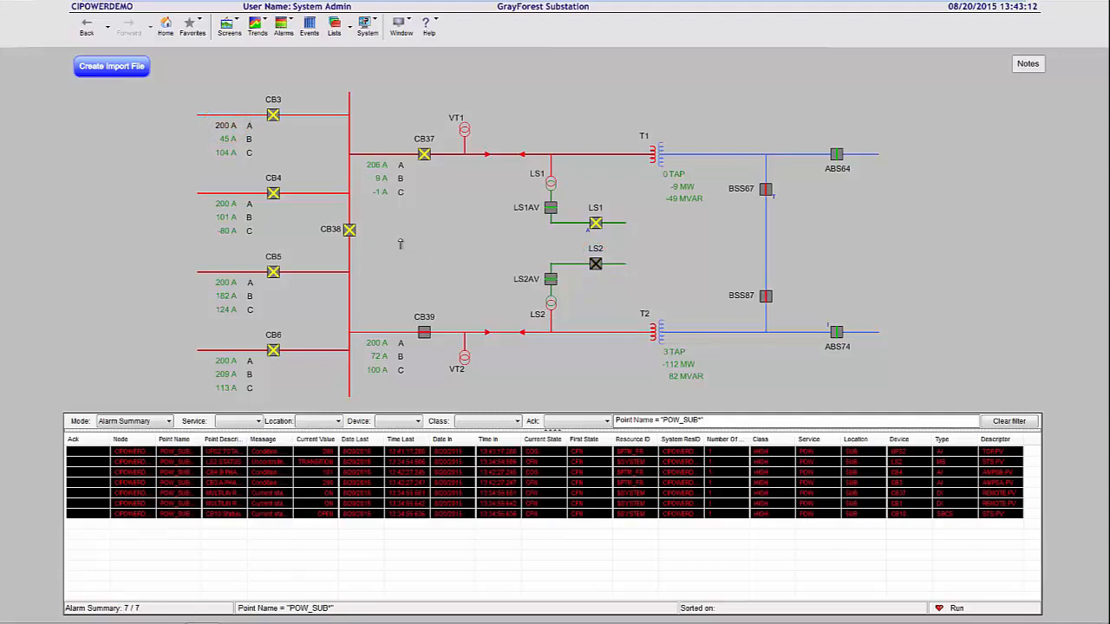
Step: Acknowledge the alarms of the whole GrayForest Substation screen
{"action": "left_click", "coordinate": [283, 26]}
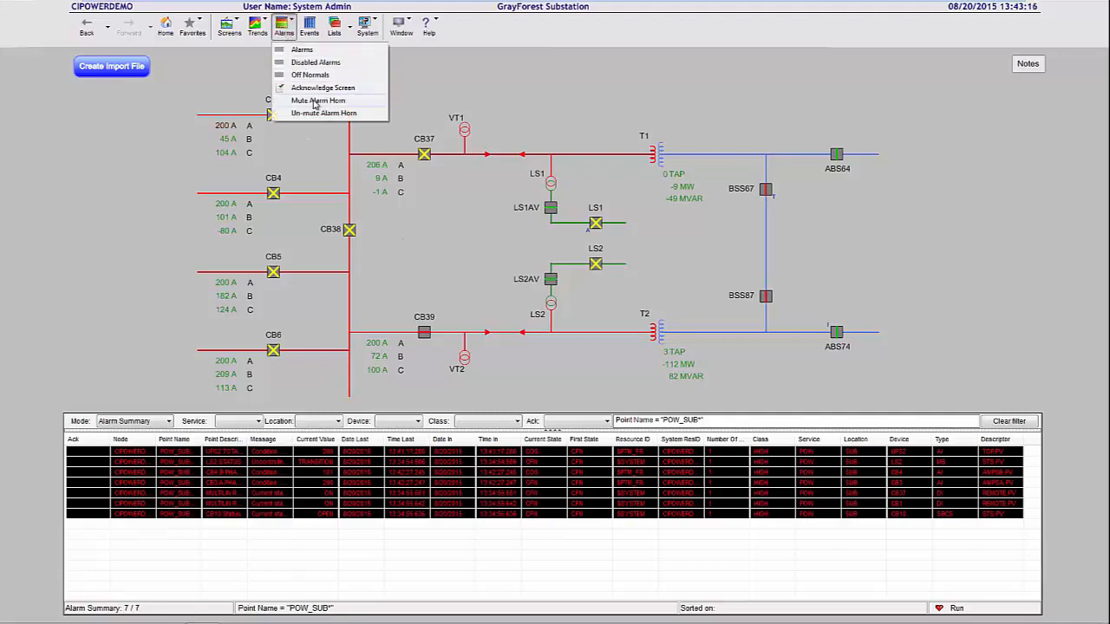
{"action": "left_click", "coordinate": [425, 239]}
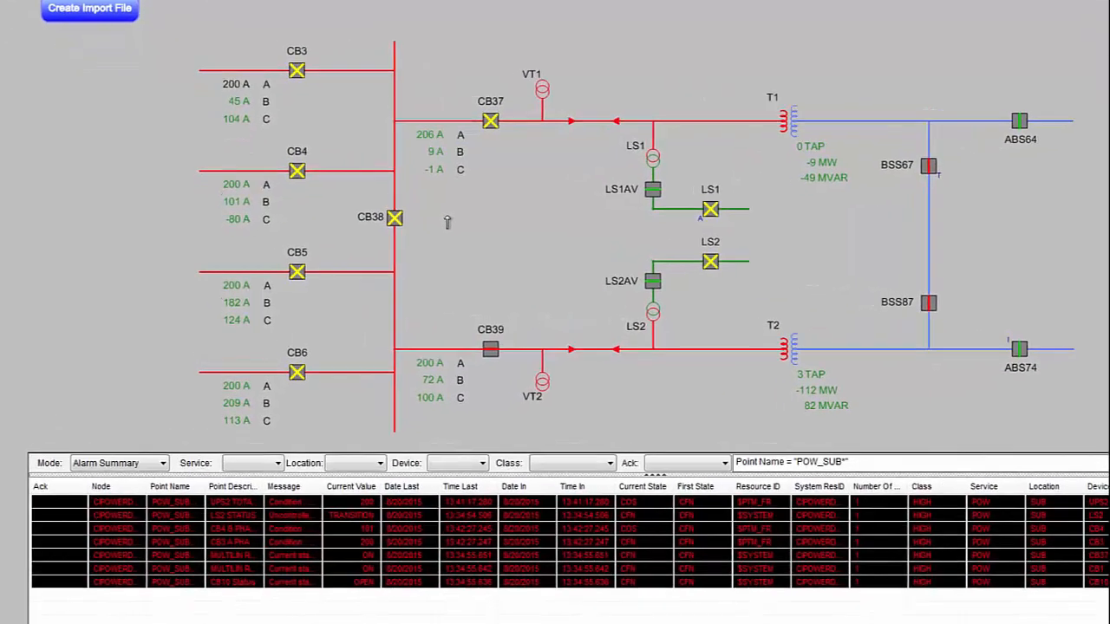
{"action": "right_click", "coordinate": [391, 227]}
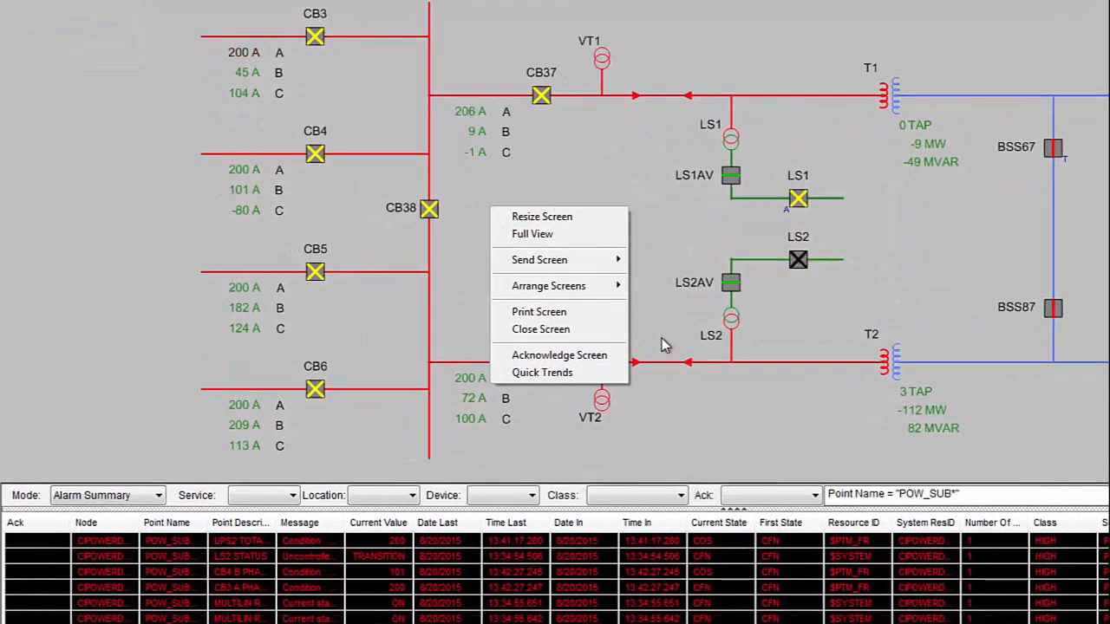
{"action": "left_click", "coordinate": [595, 356]}
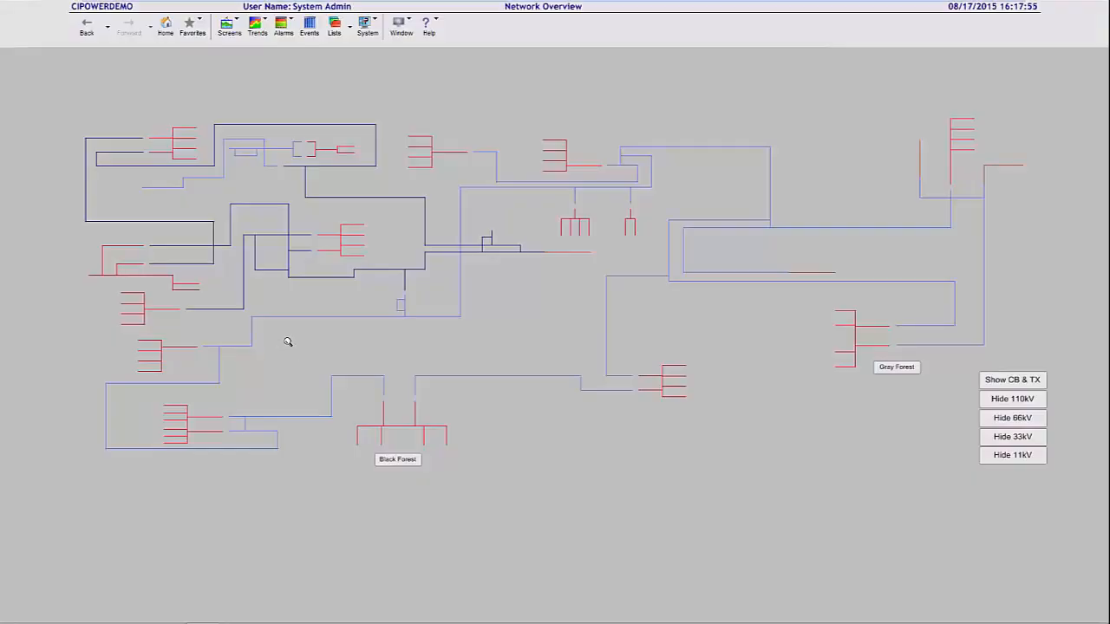
Step: Inspect the Black Forest substation in the Network Overview in close-up detail and return to the whole network
{"action": "left_click_drag", "start_coordinate": [288, 342], "coordinate": [561, 498]}
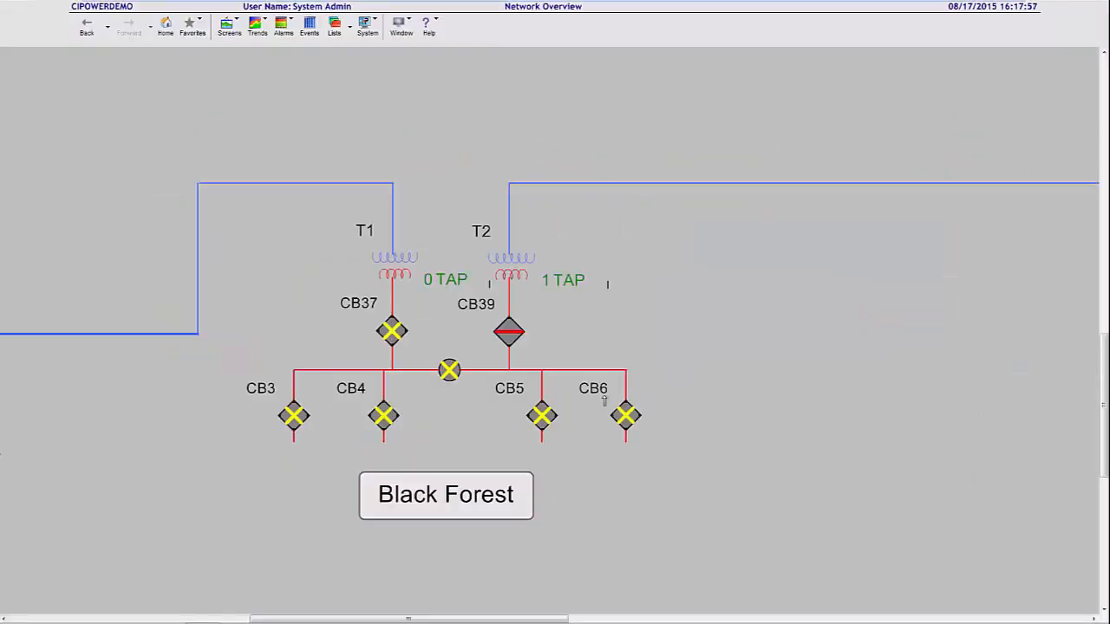
{"action": "left_click_drag", "start_coordinate": [693, 365], "coordinate": [570, 374]}
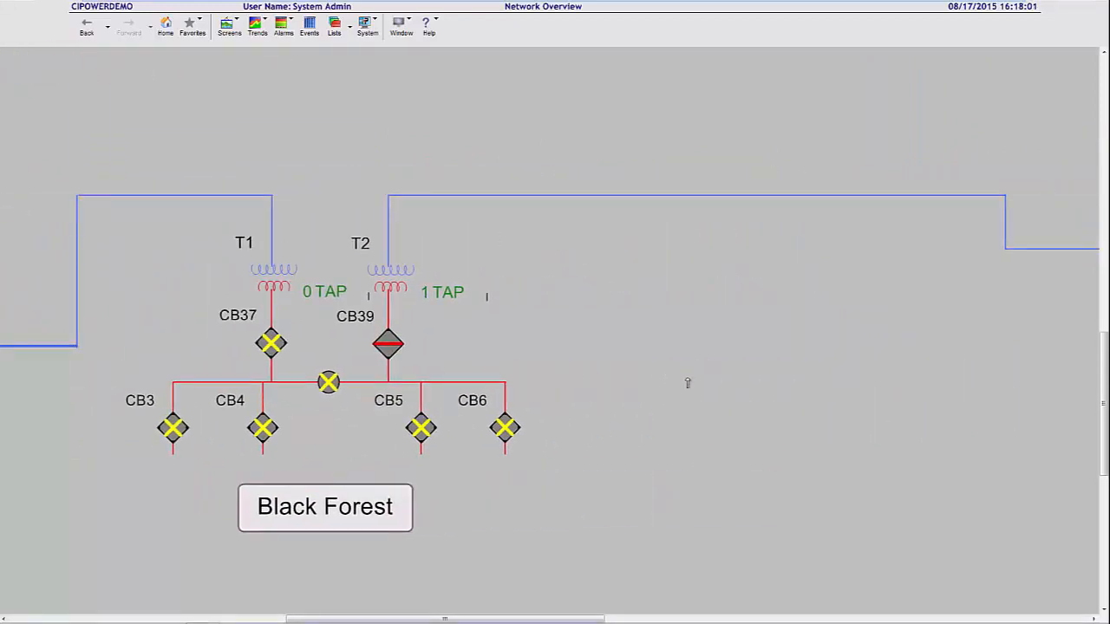
{"action": "scroll", "coordinate": [689, 384], "scroll_direction": "down", "scroll_amount": 5}
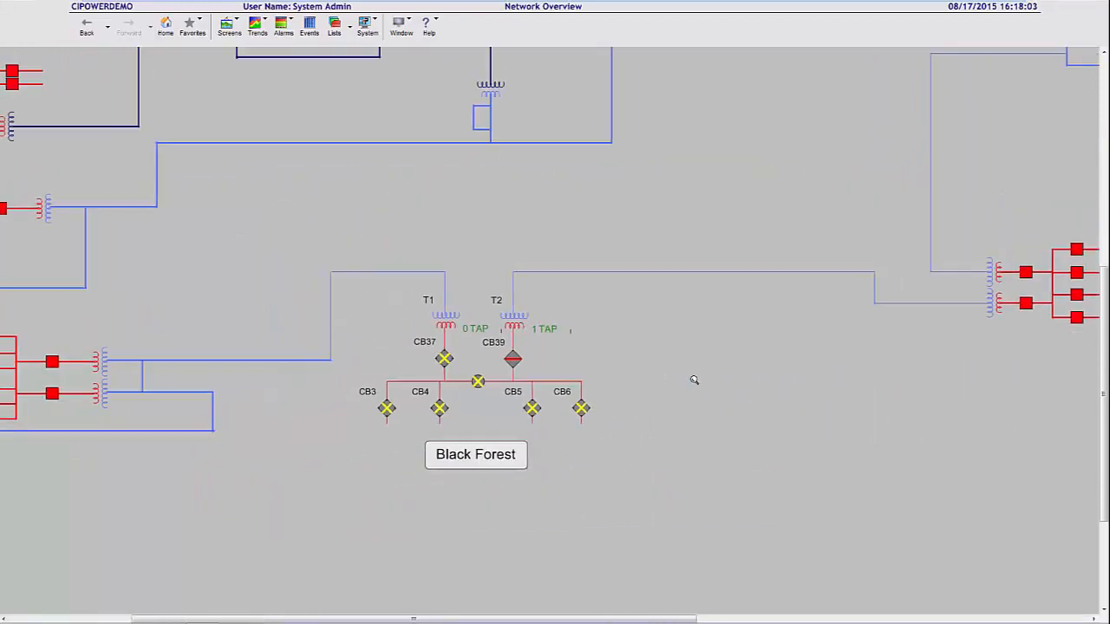
{"action": "scroll", "coordinate": [793, 392], "scroll_direction": "down", "scroll_amount": 4}
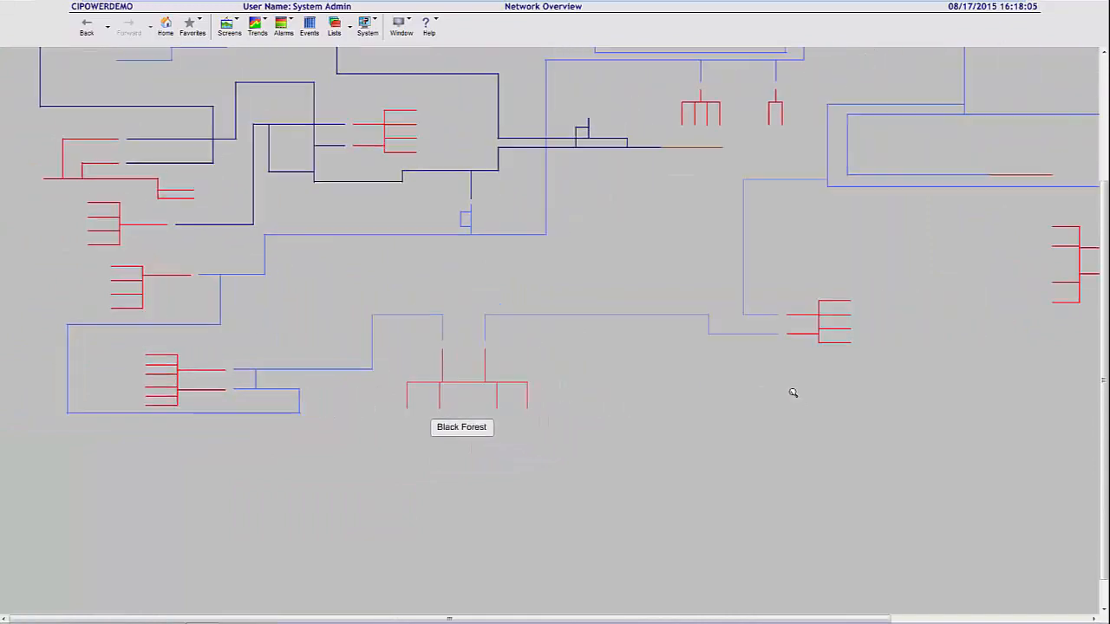
{"action": "scroll", "coordinate": [794, 390], "scroll_direction": "down", "scroll_amount": 3}
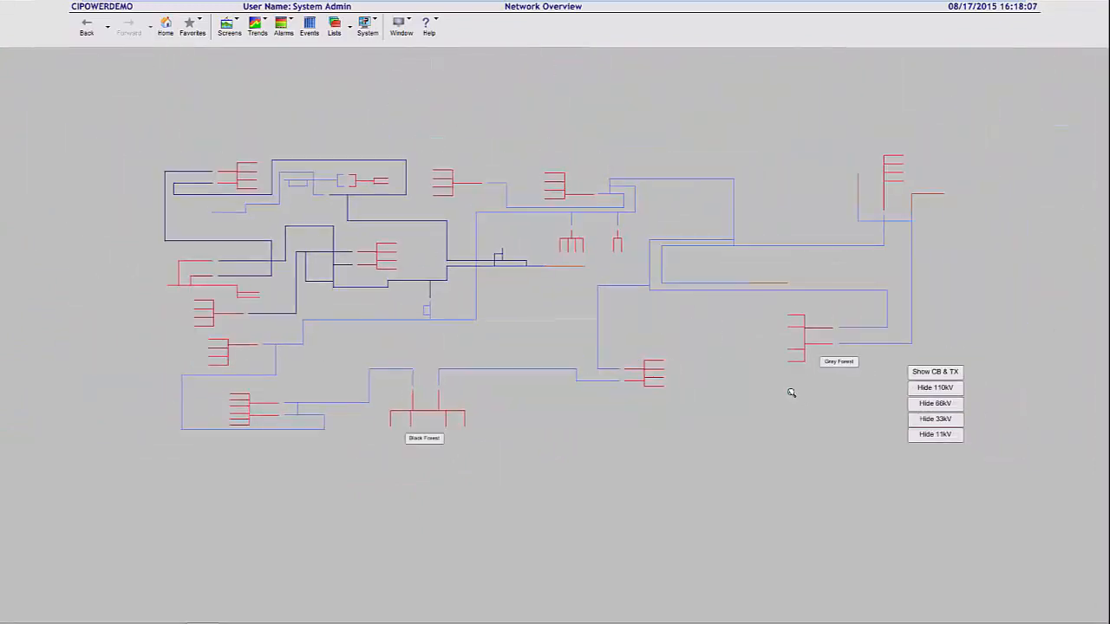
Step: Inspect the Gray Forest substation in the Network Overview in close-up detail and return to the wider network
{"action": "scroll", "coordinate": [792, 393], "scroll_direction": "up", "scroll_amount": 3}
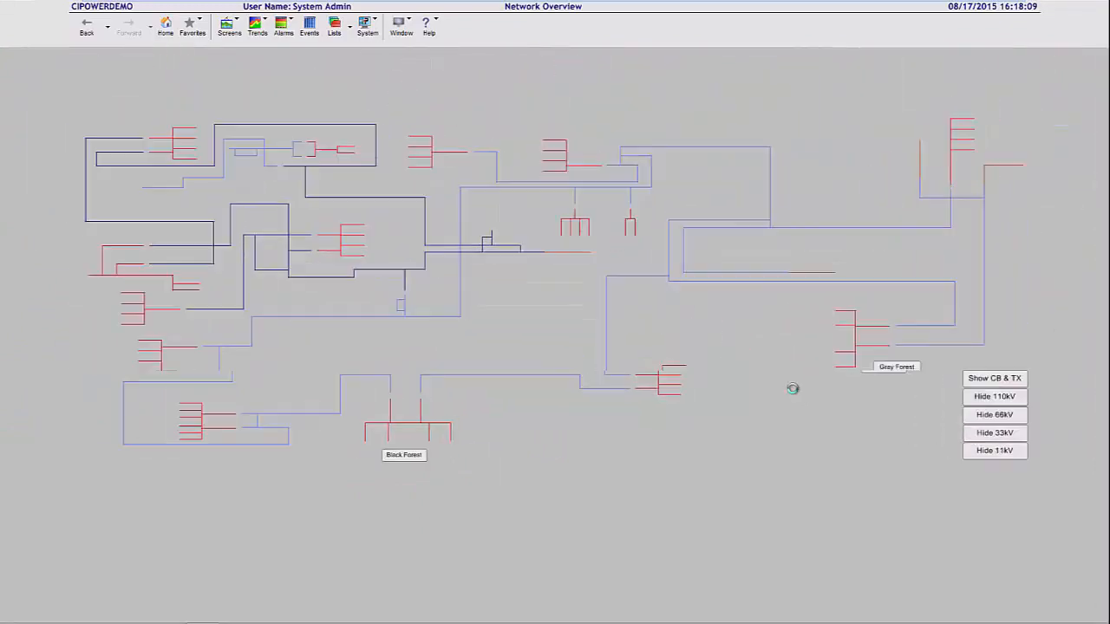
{"action": "scroll", "coordinate": [792, 392], "scroll_direction": "up", "scroll_amount": 1}
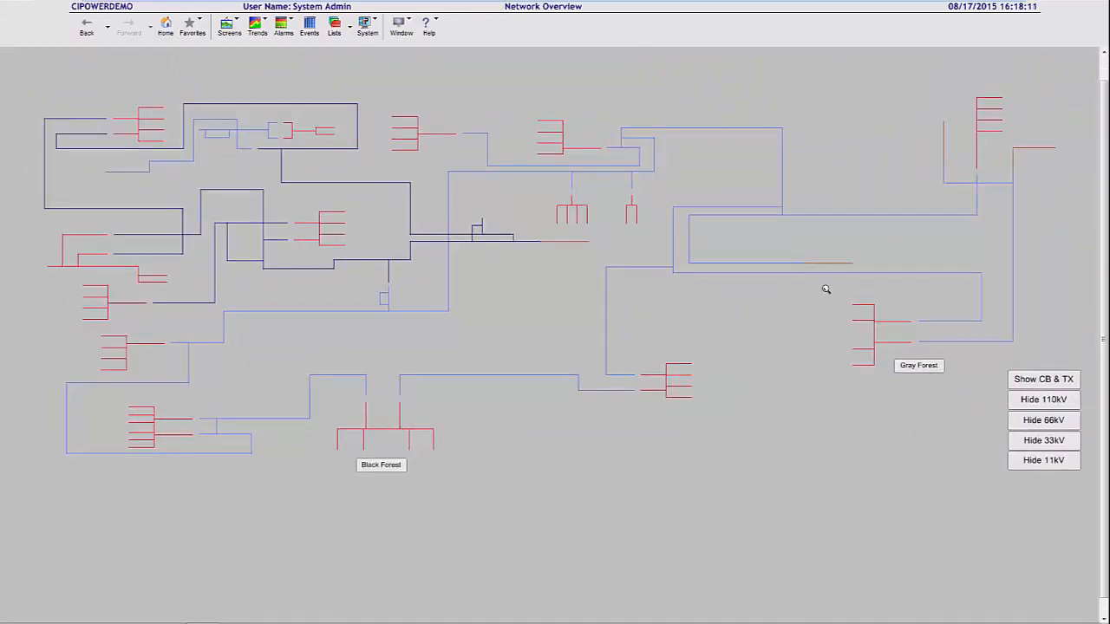
{"action": "left_click_drag", "start_coordinate": [825, 289], "coordinate": [969, 416]}
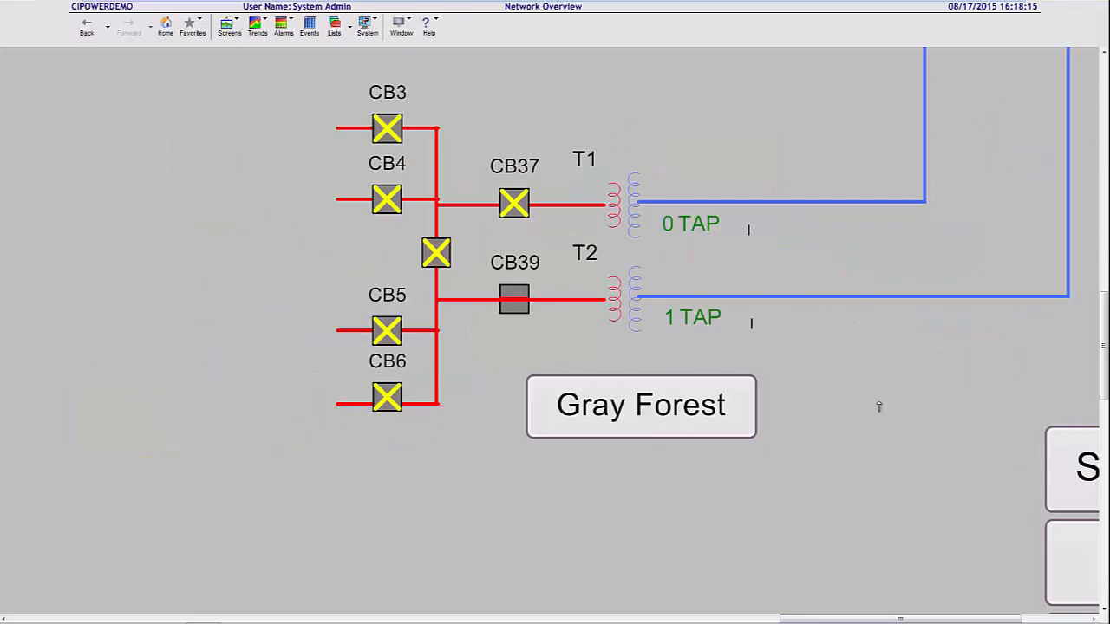
{"action": "scroll", "coordinate": [871, 397], "scroll_direction": "down", "scroll_amount": 5}
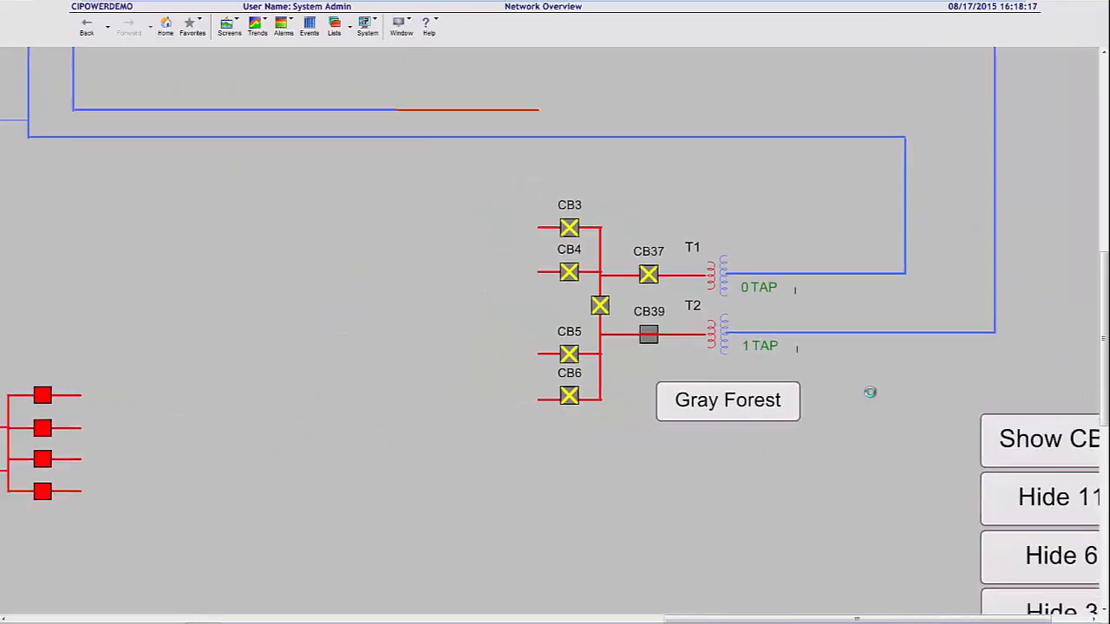
{"action": "scroll", "coordinate": [870, 396], "scroll_direction": "down", "scroll_amount": 5}
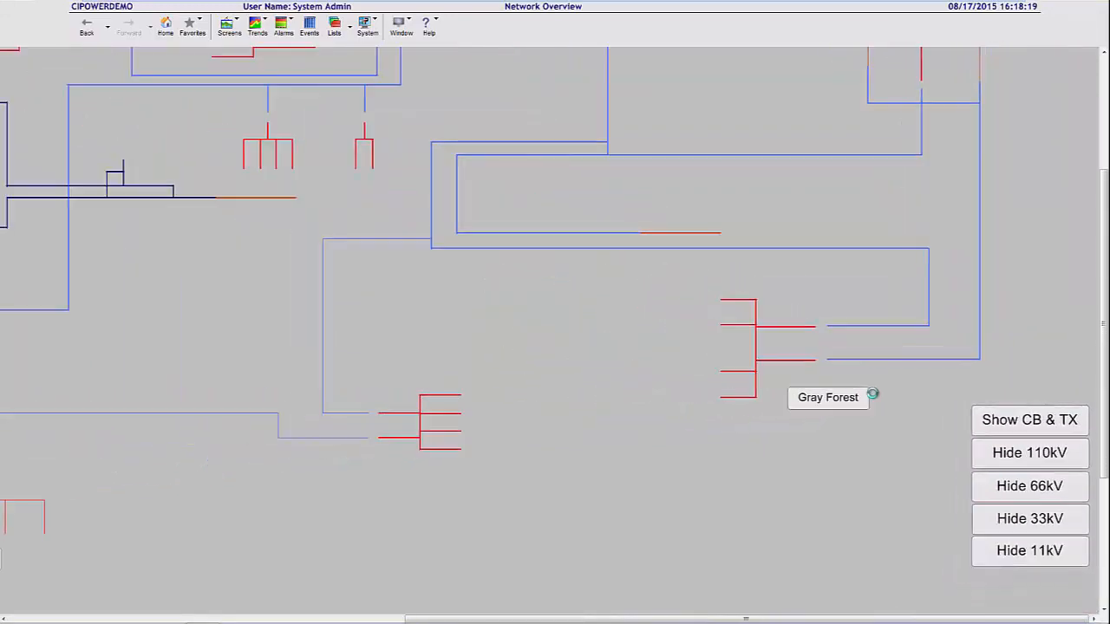
{"action": "scroll", "coordinate": [871, 396], "scroll_direction": "down", "scroll_amount": 4}
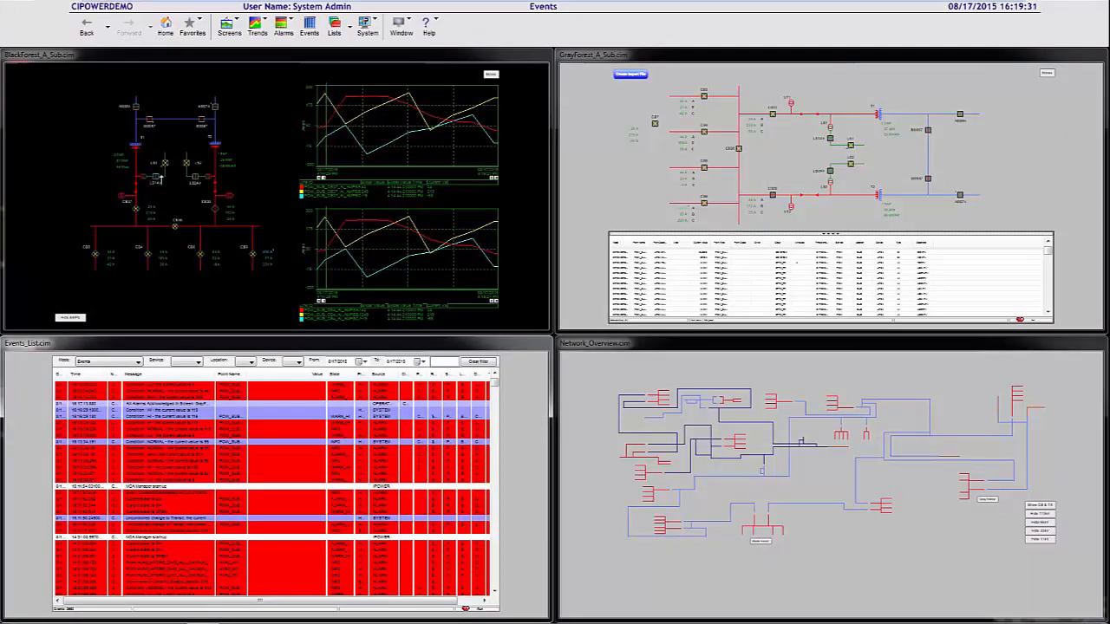
Step: Apply the Tile arrangement to the open screens, and rearrange them as a cascade
{"action": "right_click", "coordinate": [582, 165]}
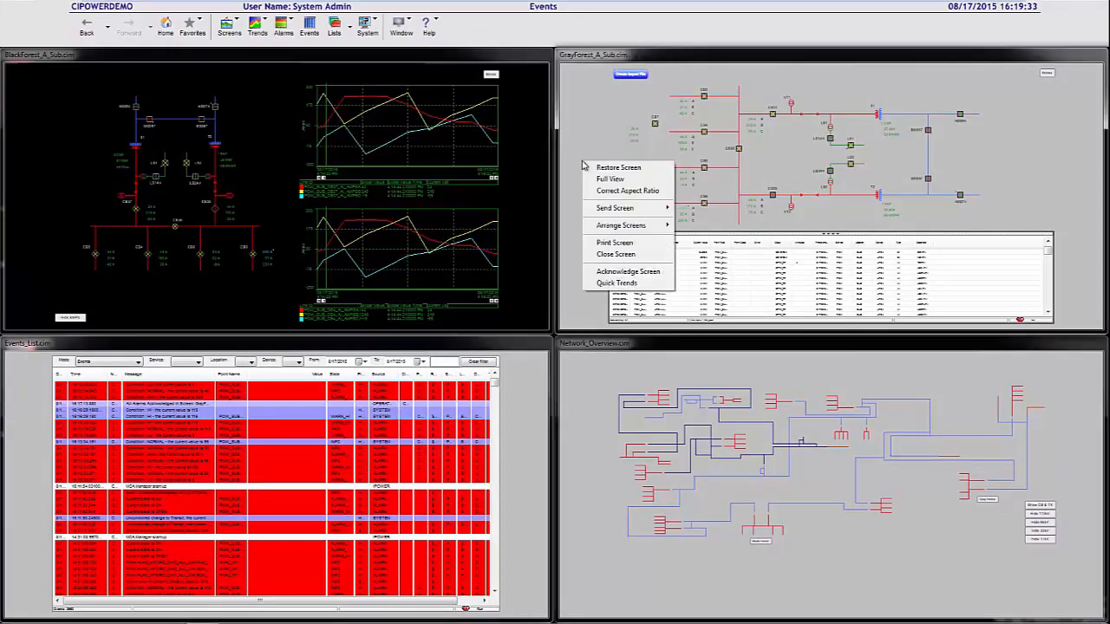
{"action": "mouse_move", "coordinate": [635, 230]}
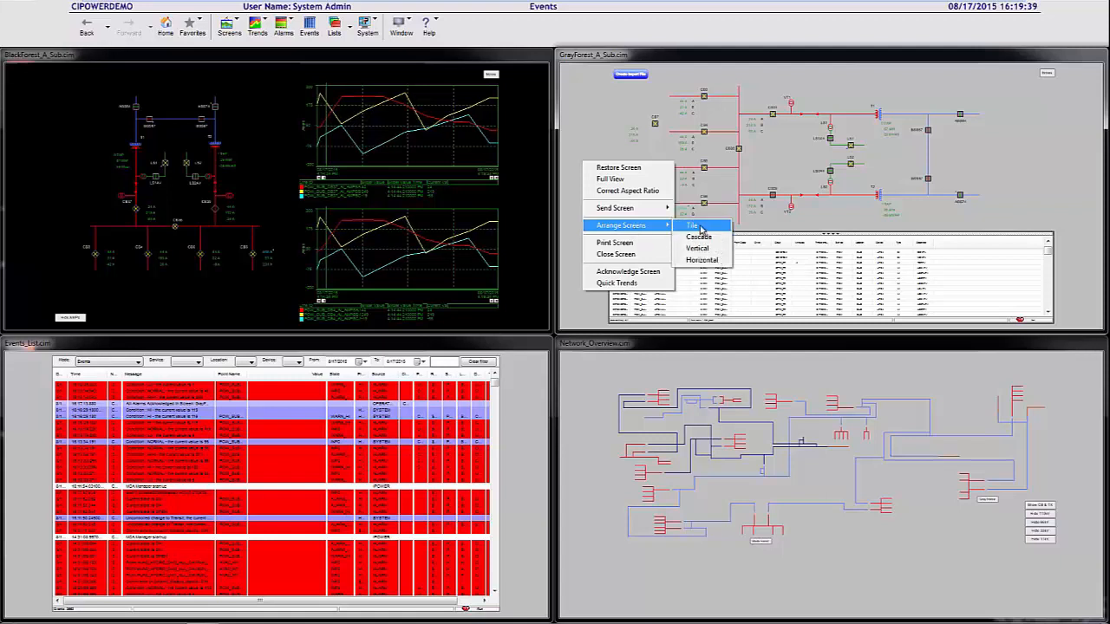
{"action": "left_click", "coordinate": [597, 56]}
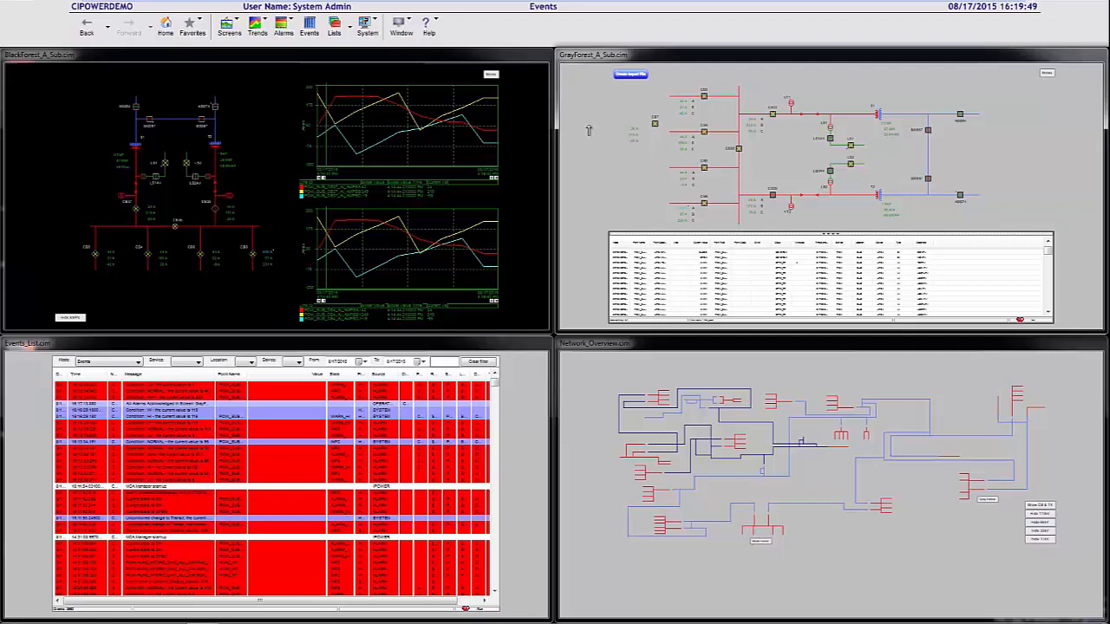
{"action": "right_click", "coordinate": [589, 130]}
{"action": "mouse_move", "coordinate": [642, 190]}
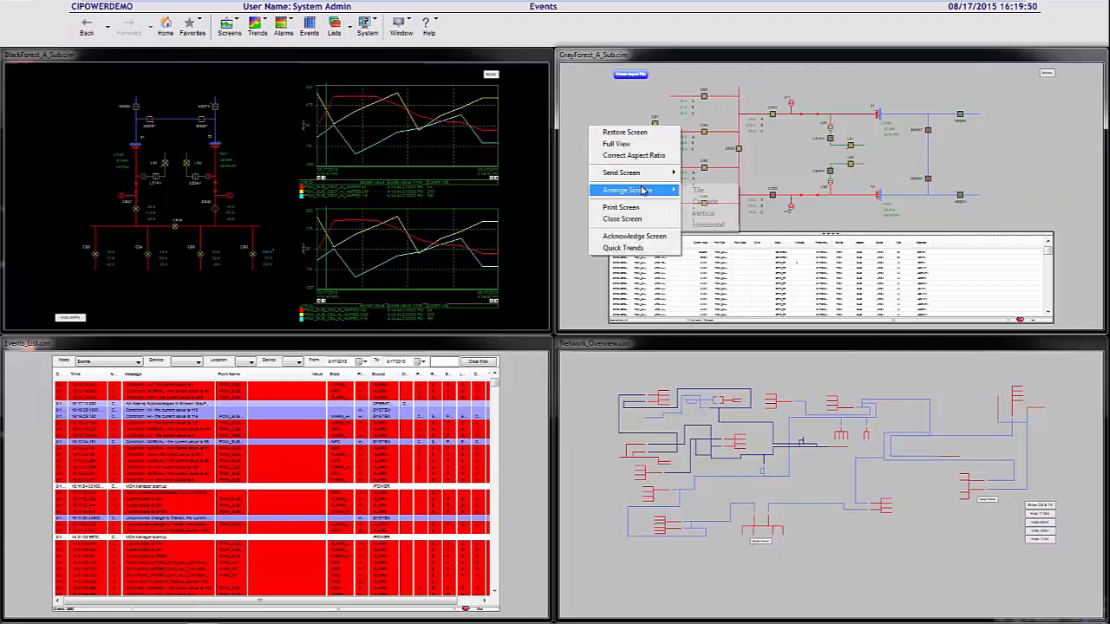
{"action": "left_click", "coordinate": [705, 191]}
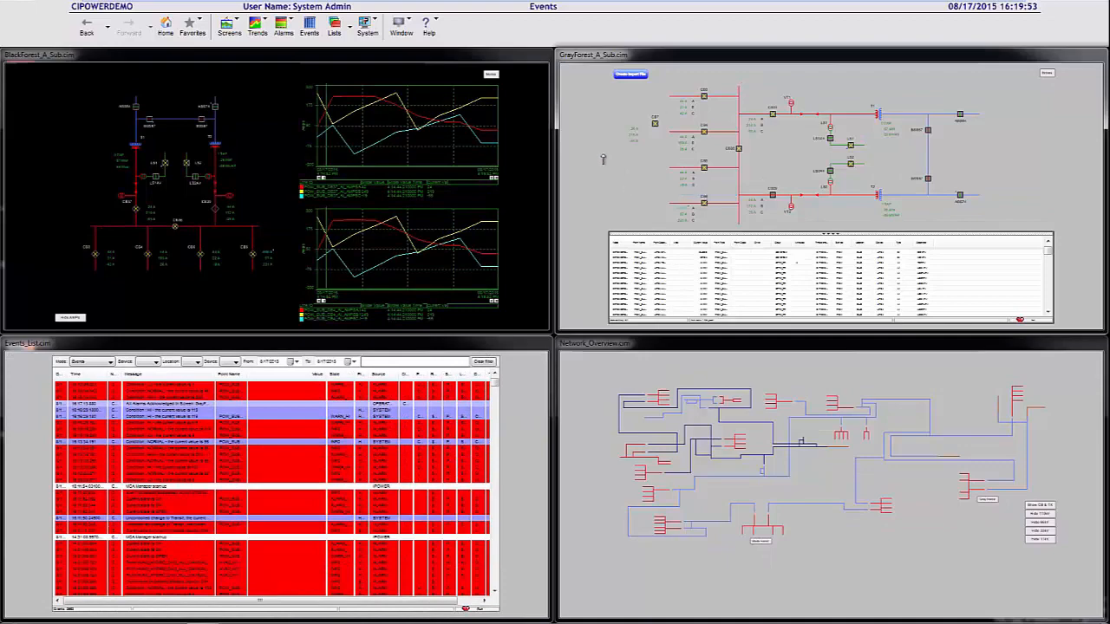
{"action": "right_click", "coordinate": [586, 144]}
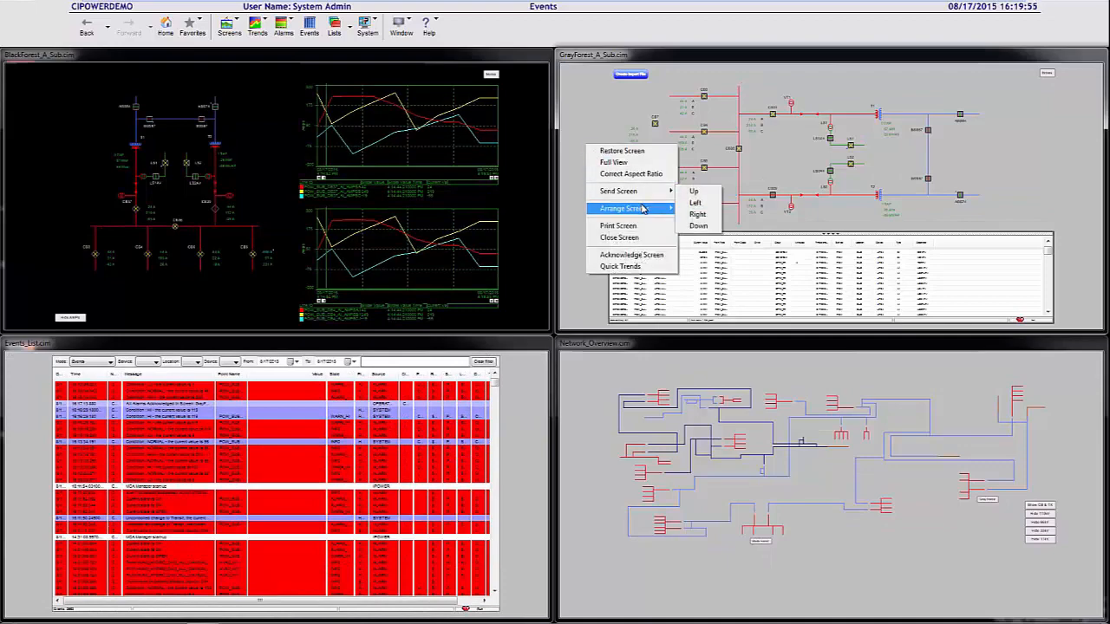
{"action": "mouse_move", "coordinate": [643, 208]}
{"action": "left_click", "coordinate": [709, 221]}
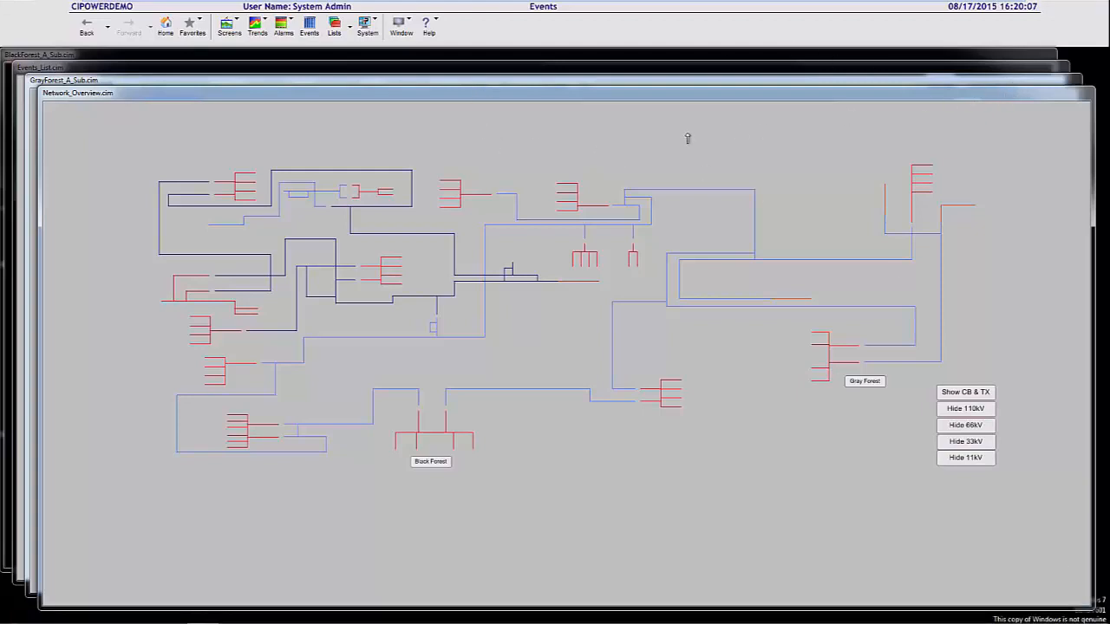
Step: Restore the Network Overview screen at the front of the cascade
{"action": "right_click", "coordinate": [640, 147]}
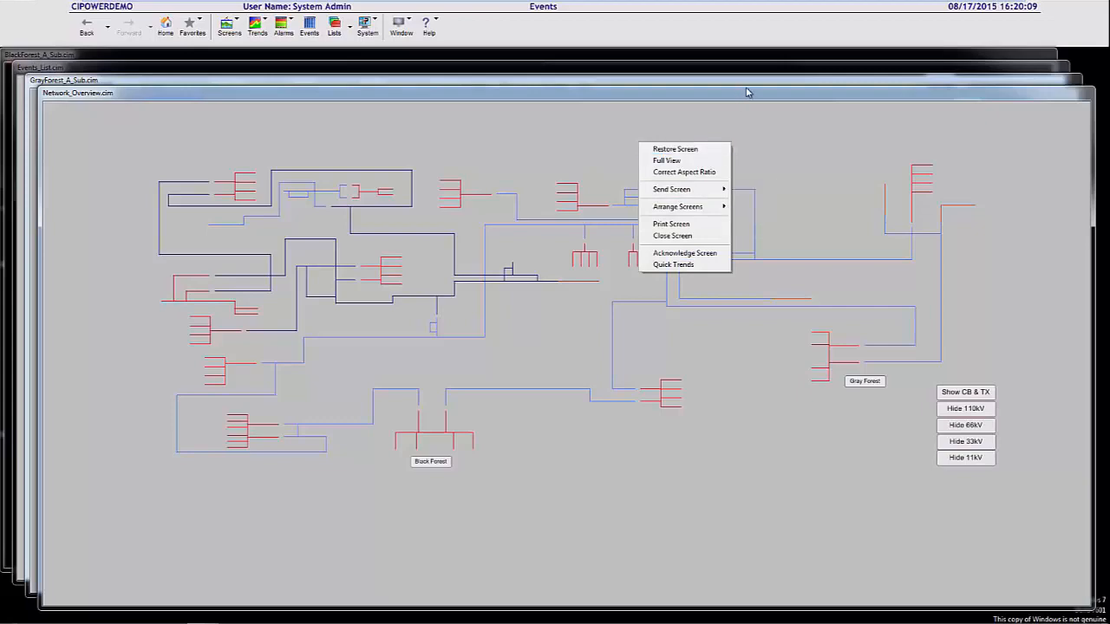
{"action": "left_click", "coordinate": [837, 95]}
{"action": "right_click", "coordinate": [762, 135]}
{"action": "left_click", "coordinate": [816, 141]}
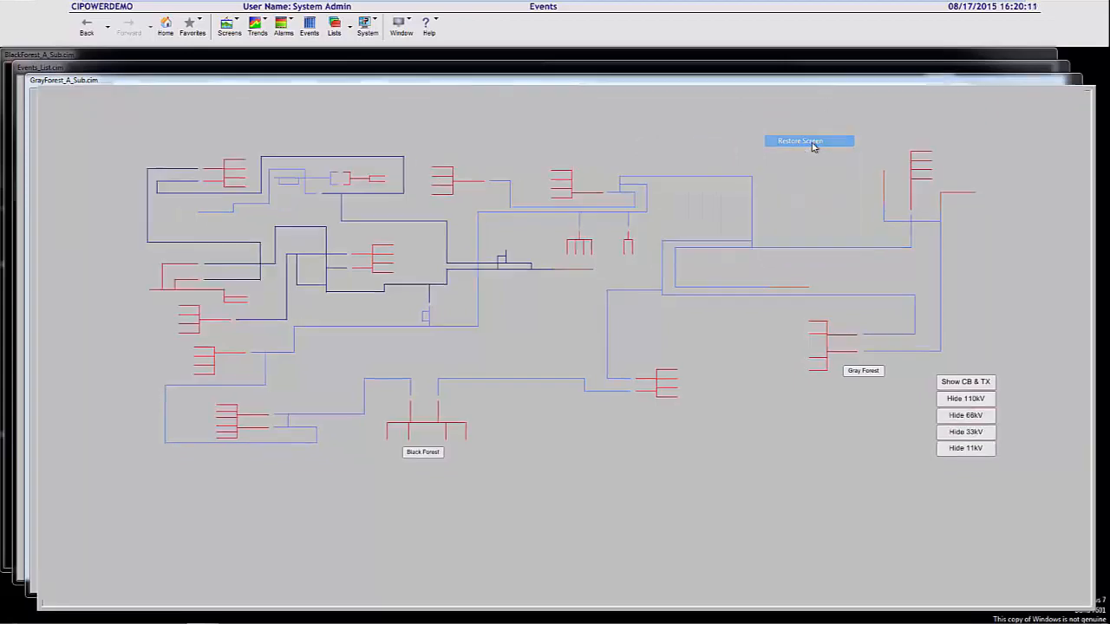
Step: Open the Blackforest Substation B screen and send the CLOSE control to circuit breaker CB3
{"action": "left_click", "coordinate": [228, 26]}
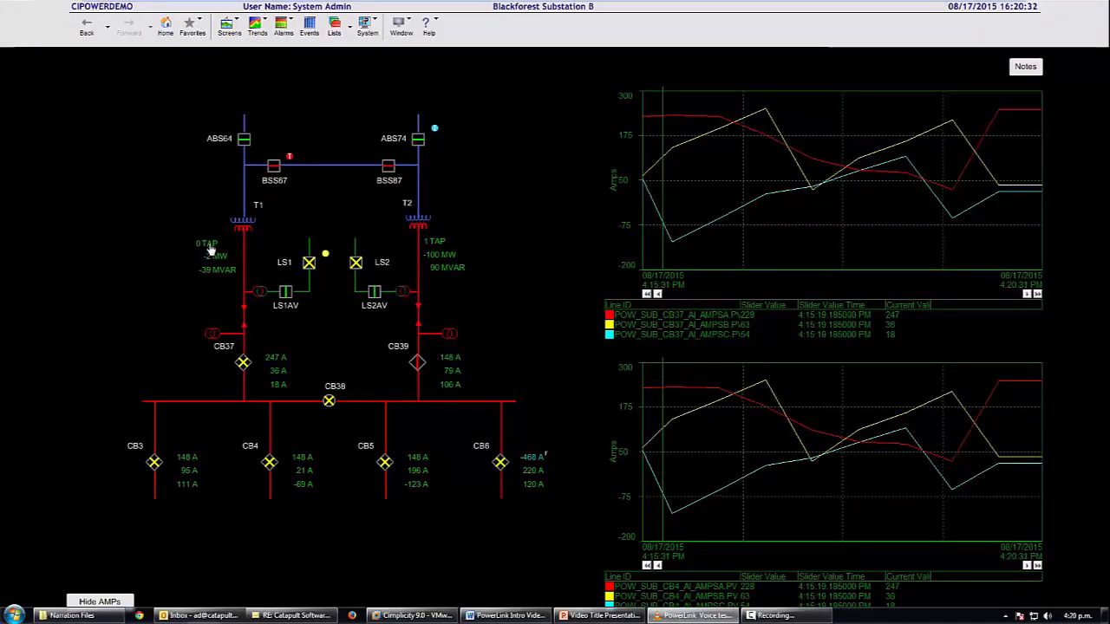
{"action": "left_click", "coordinate": [154, 463]}
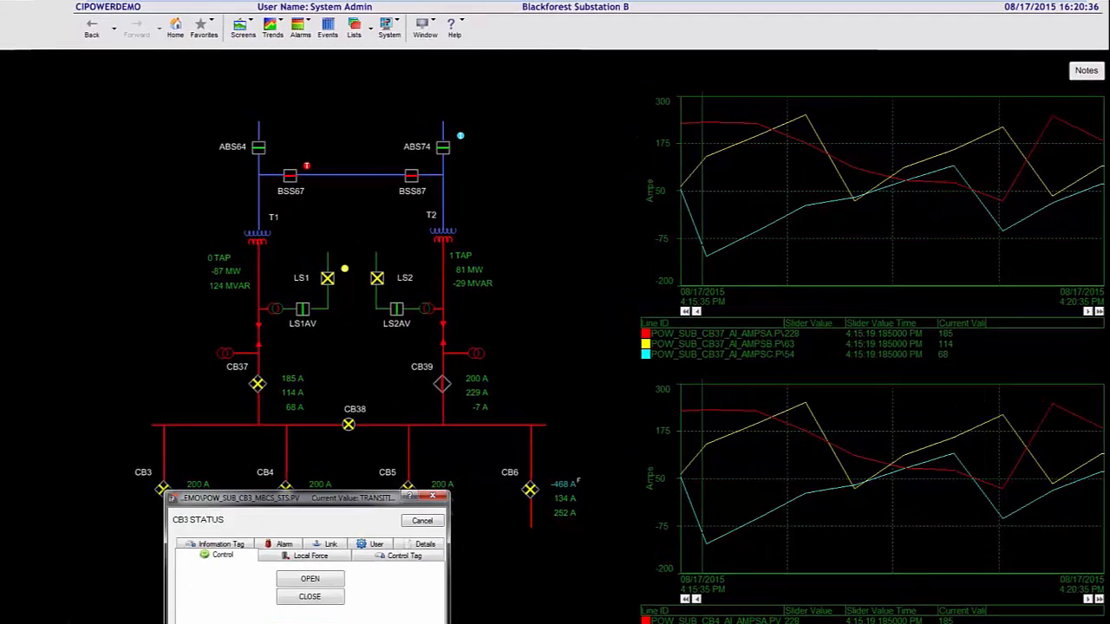
{"action": "left_click_drag", "start_coordinate": [275, 473], "coordinate": [386, 174]}
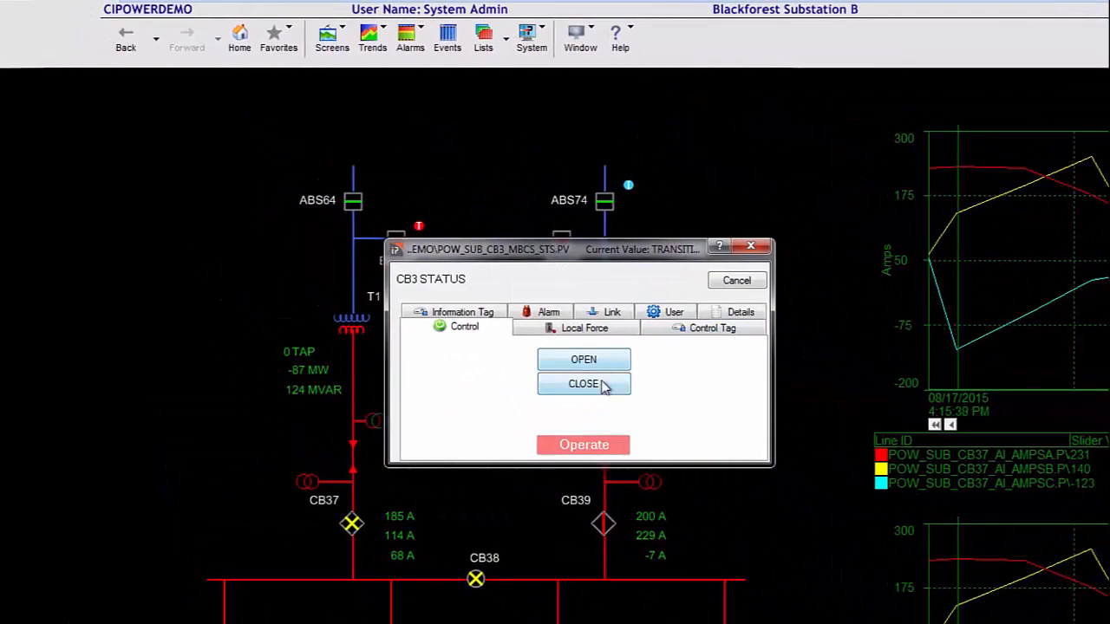
{"action": "left_click", "coordinate": [602, 381]}
{"action": "left_click", "coordinate": [584, 445]}
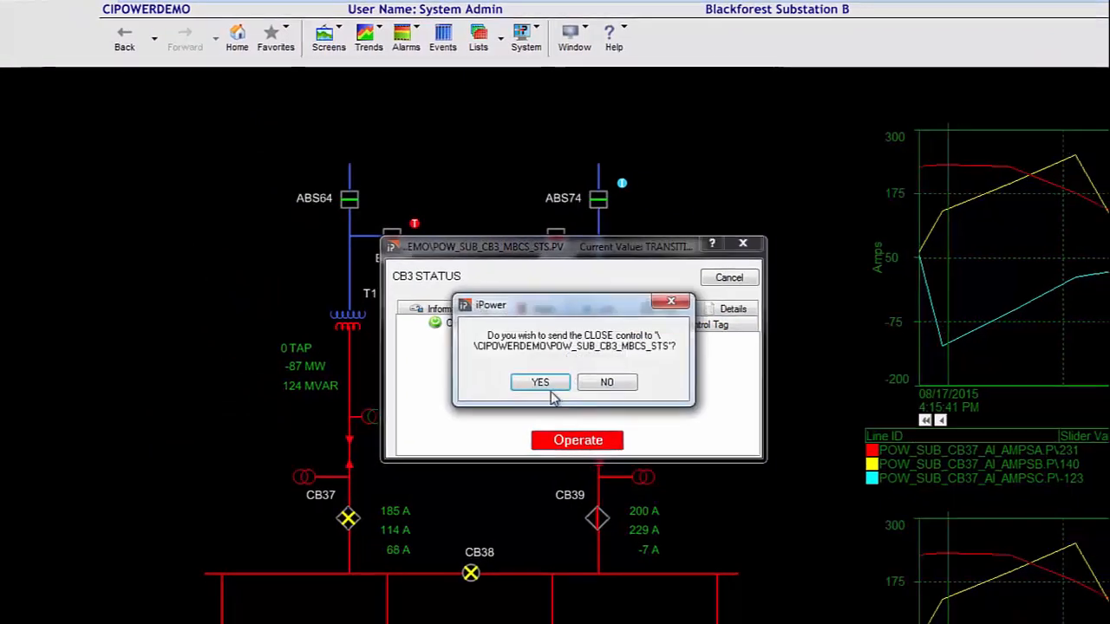
{"action": "left_click", "coordinate": [538, 387]}
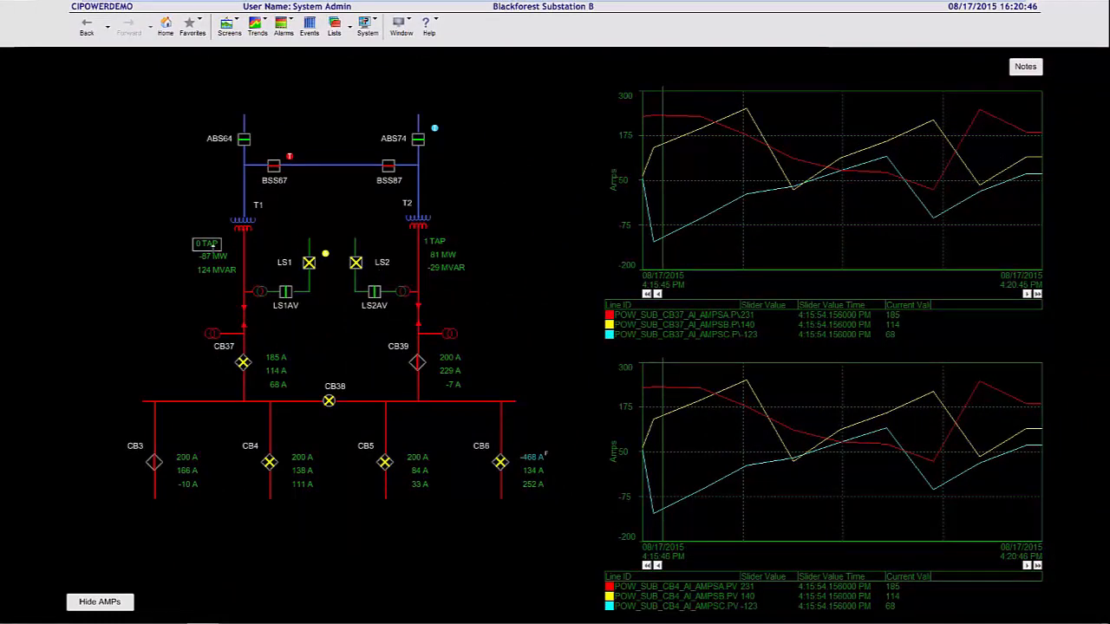
Step: Raise transformer T1's tap position three times, one step at a time, to 3
{"action": "left_click", "coordinate": [214, 249]}
{"action": "left_click", "coordinate": [351, 329]}
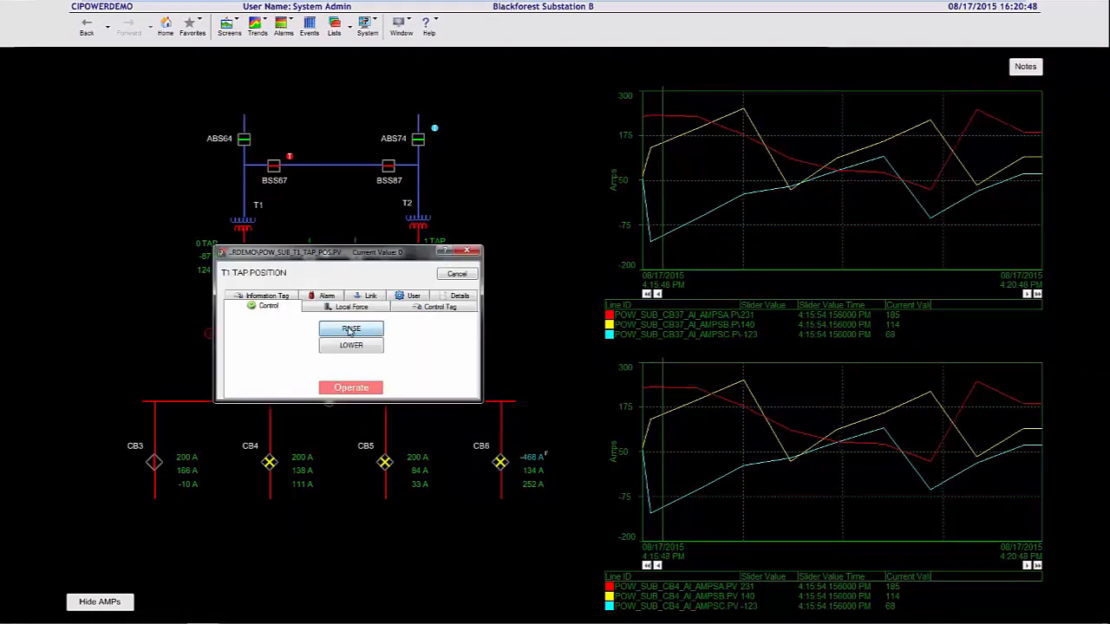
{"action": "left_click", "coordinate": [342, 390]}
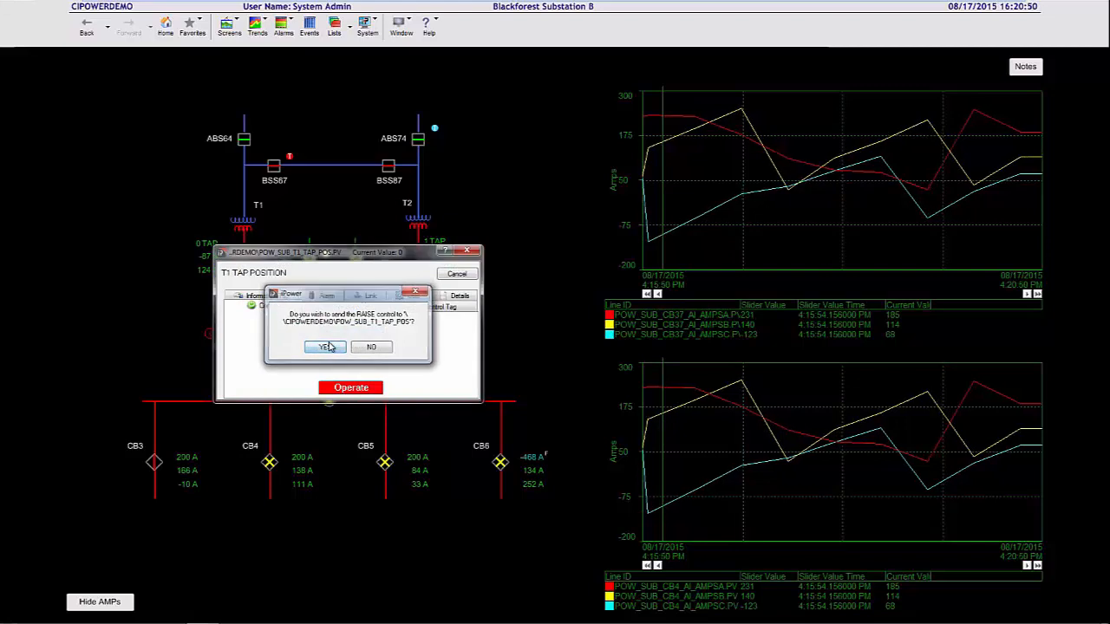
{"action": "left_click", "coordinate": [330, 344]}
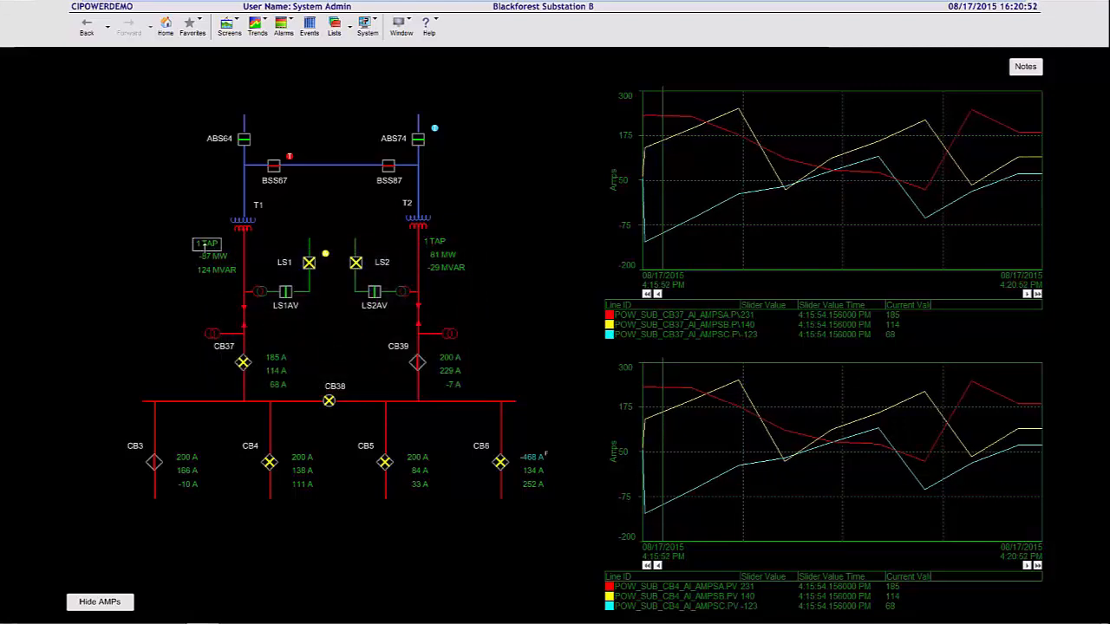
{"action": "left_click", "coordinate": [205, 247]}
{"action": "left_click", "coordinate": [347, 331]}
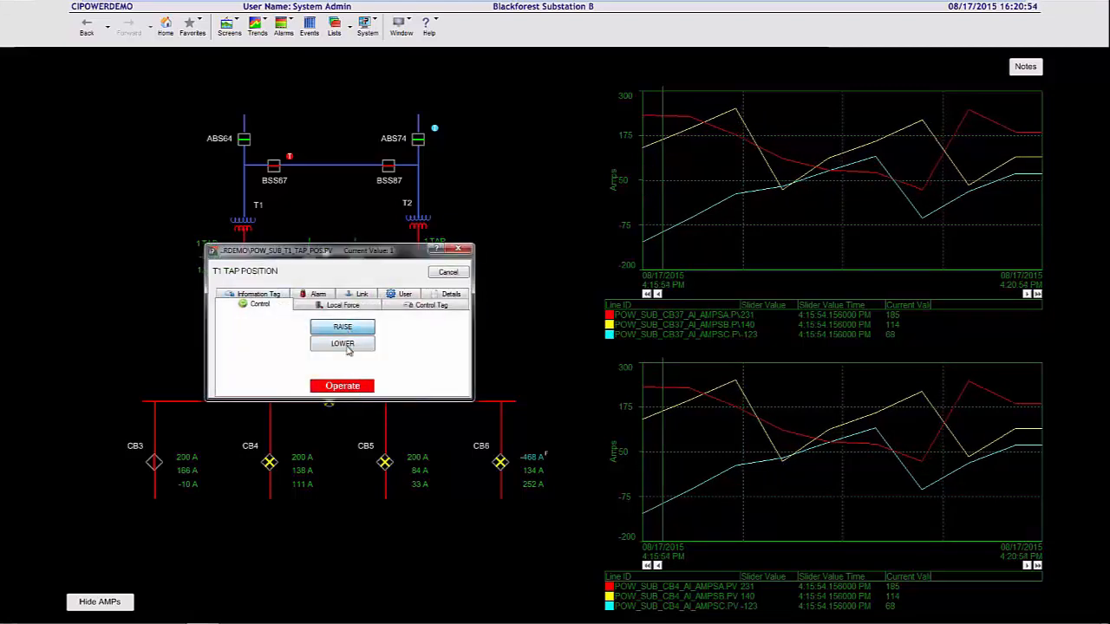
{"action": "left_click", "coordinate": [344, 387]}
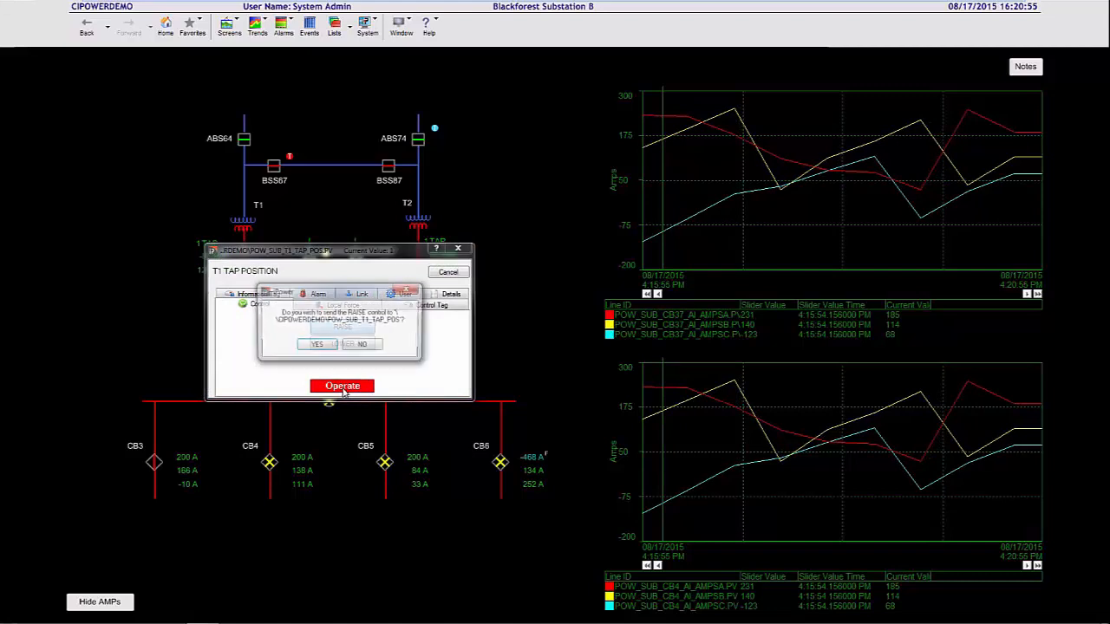
{"action": "left_click", "coordinate": [321, 348]}
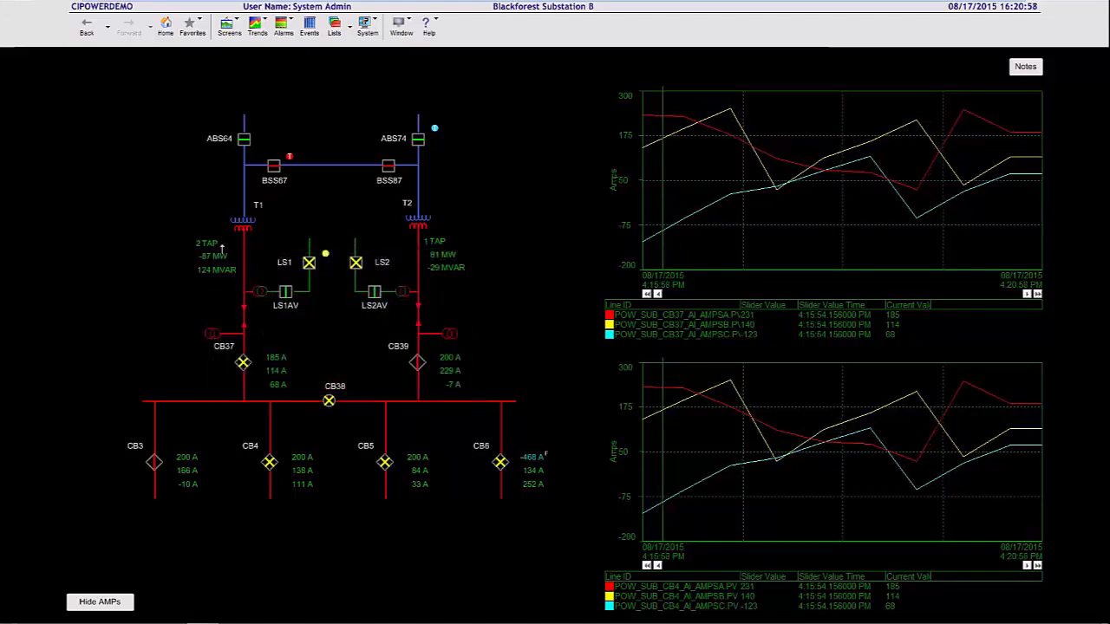
{"action": "left_click", "coordinate": [207, 245]}
{"action": "left_click", "coordinate": [351, 329]}
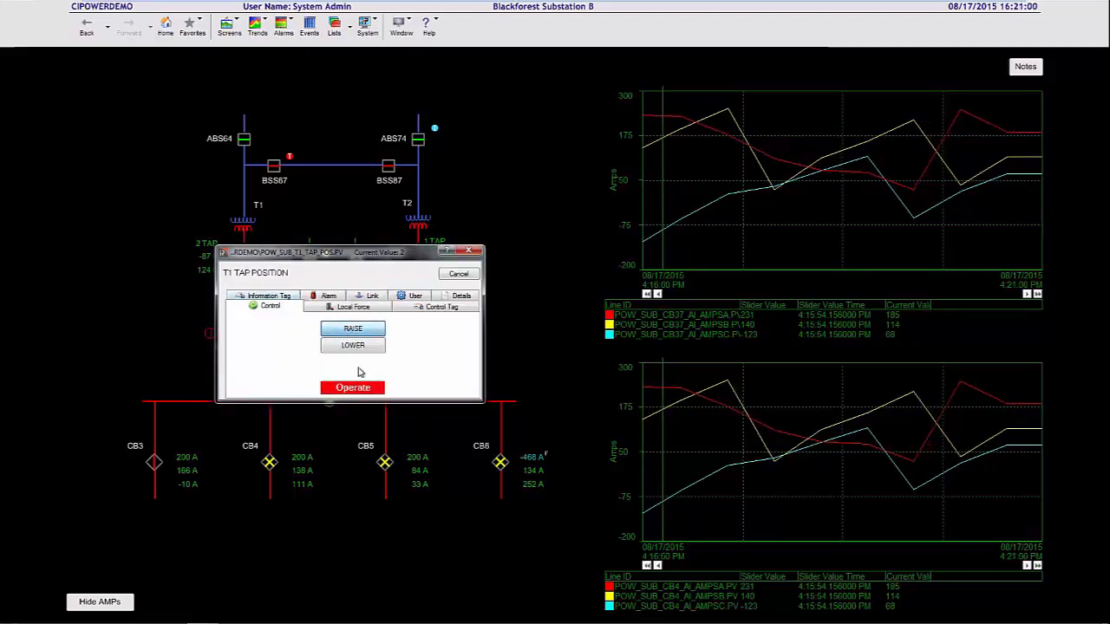
{"action": "left_click", "coordinate": [359, 390]}
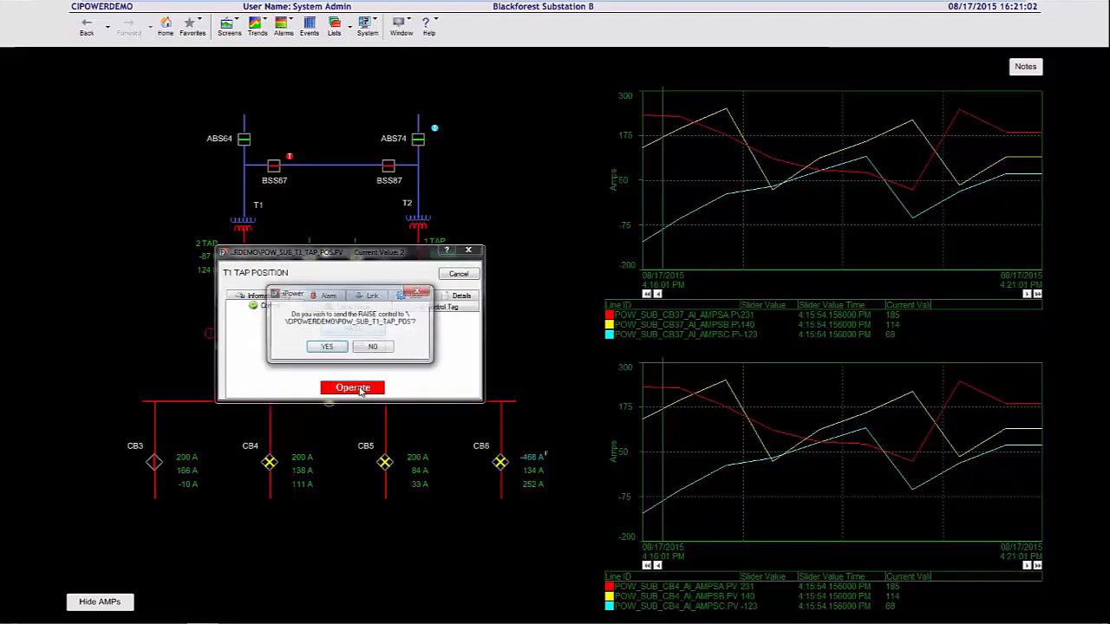
{"action": "left_click", "coordinate": [327, 346]}
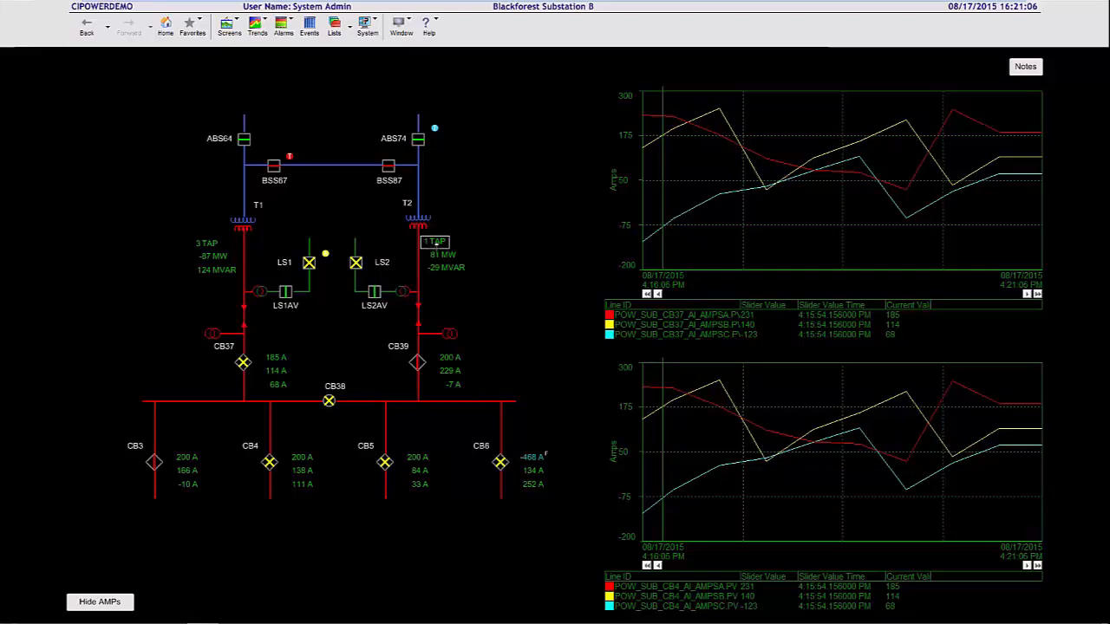
Step: Raise transformer T2's tap position twice, one step at a time, to 3
{"action": "left_click", "coordinate": [434, 249]}
{"action": "left_click", "coordinate": [561, 330]}
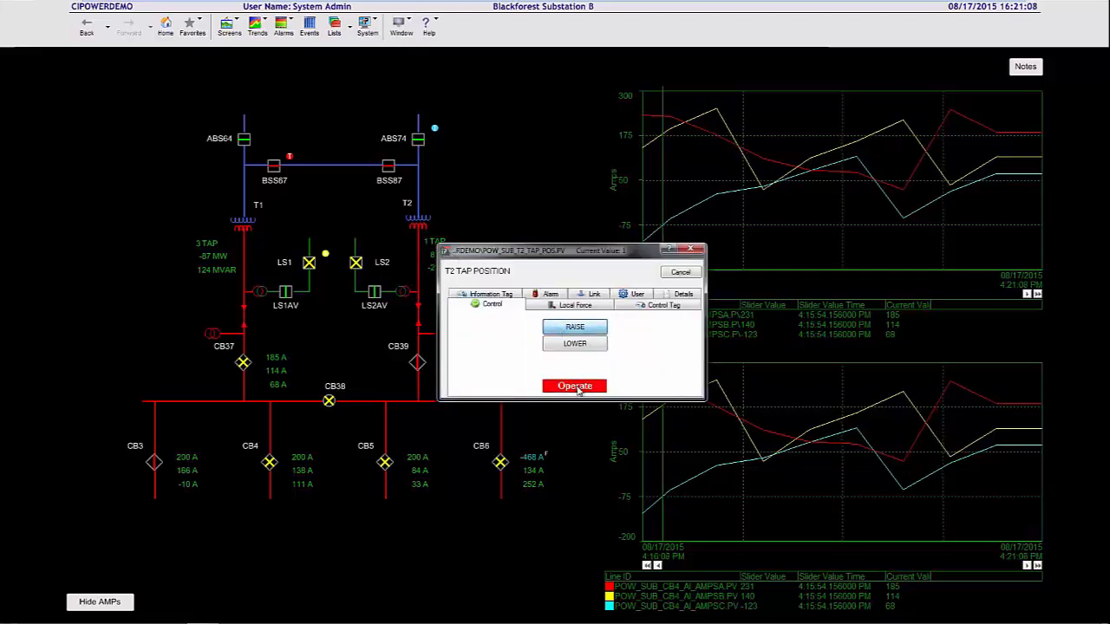
{"action": "left_click", "coordinate": [579, 388]}
{"action": "left_click", "coordinate": [548, 345]}
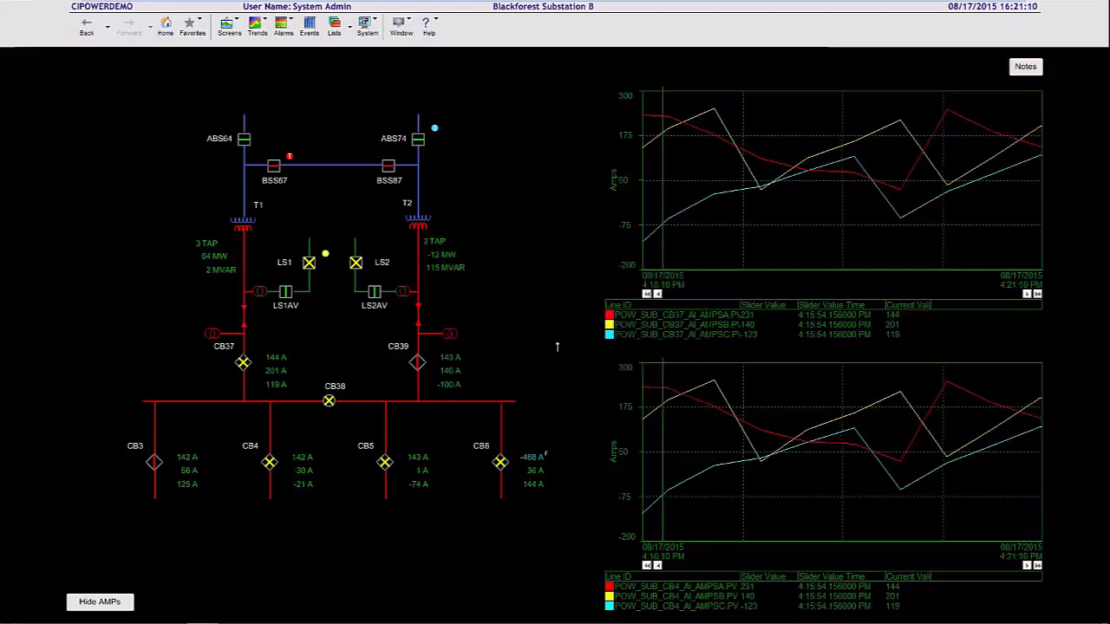
{"action": "left_click", "coordinate": [434, 249]}
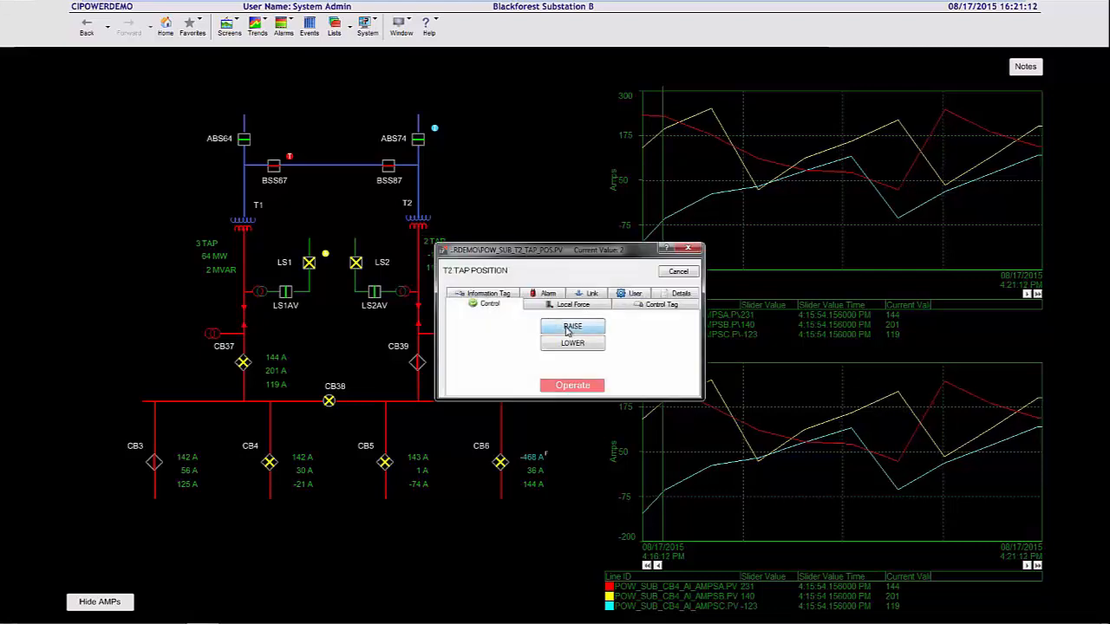
{"action": "left_click", "coordinate": [569, 334]}
{"action": "left_click", "coordinate": [571, 386]}
{"action": "left_click", "coordinate": [548, 346]}
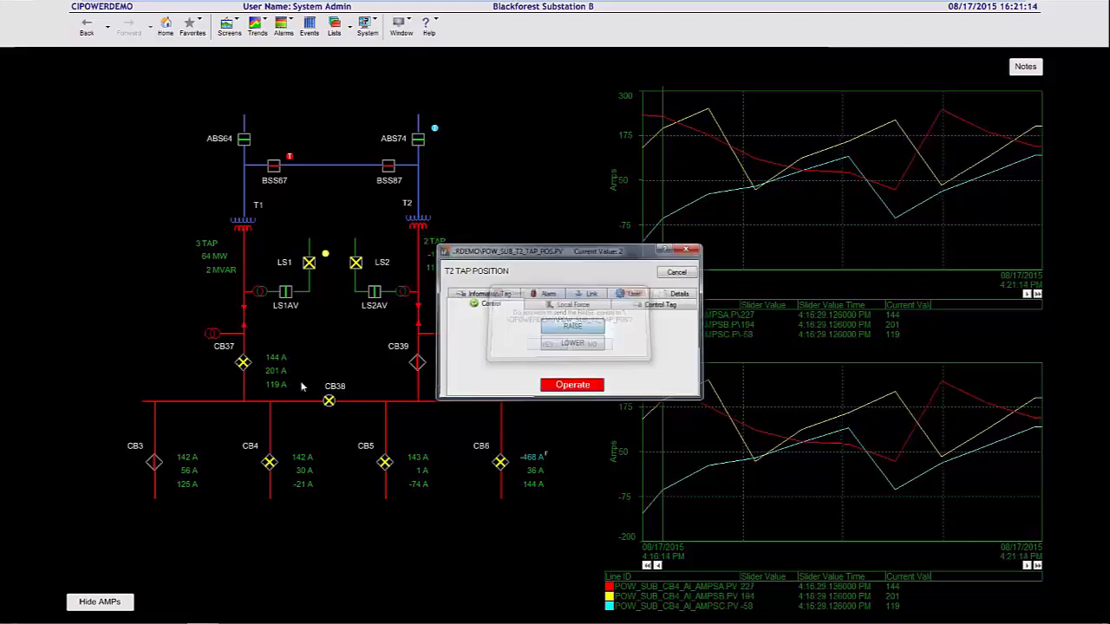
Step: Send the OPEN control to circuit breaker CB3, accepting its control interlock
{"action": "left_click", "coordinate": [155, 464]}
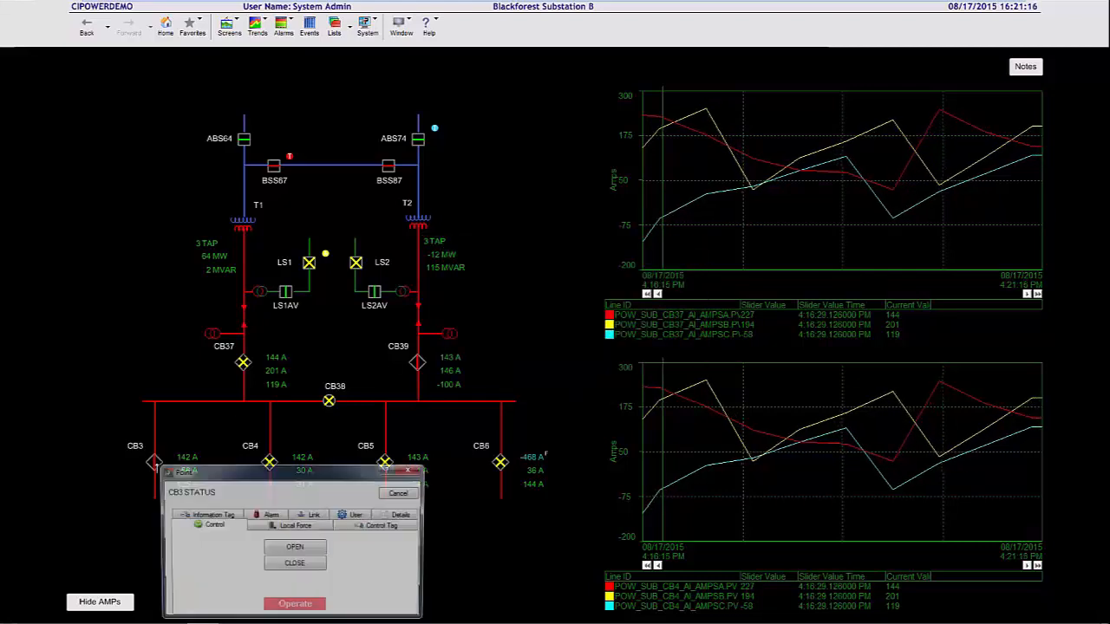
{"action": "left_click_drag", "start_coordinate": [293, 466], "coordinate": [423, 277]}
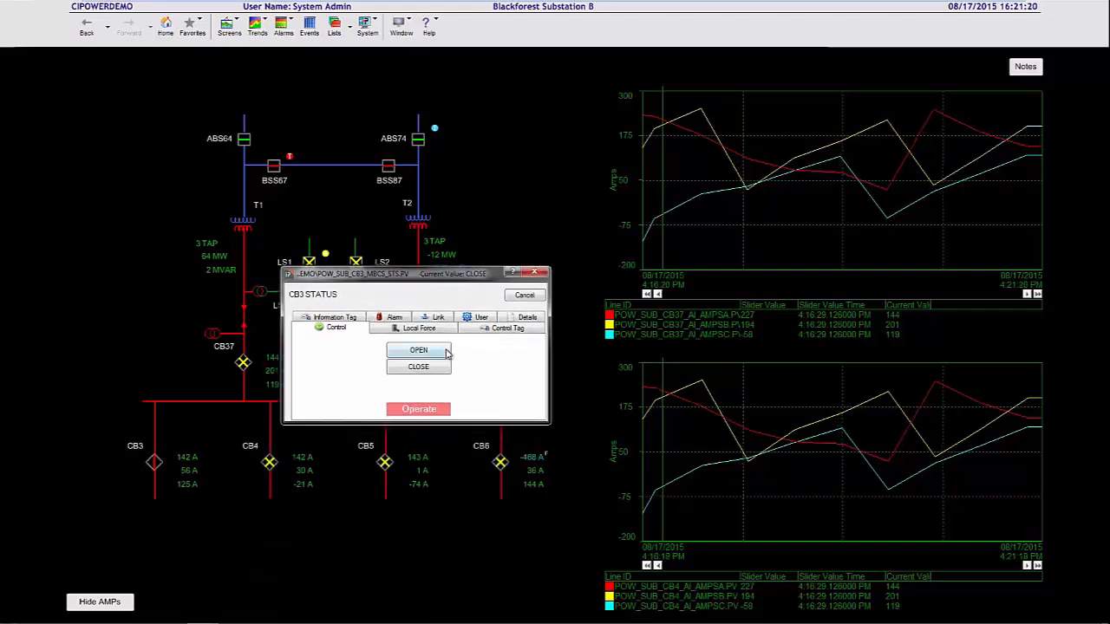
{"action": "left_click_drag", "start_coordinate": [442, 274], "coordinate": [510, 236]}
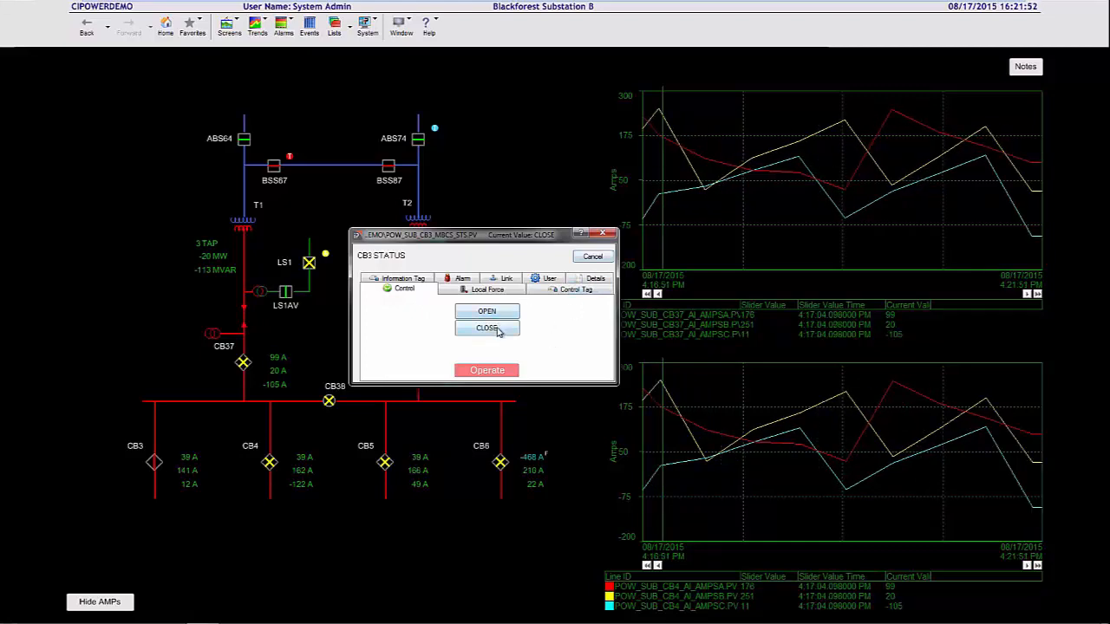
{"action": "left_click", "coordinate": [499, 318]}
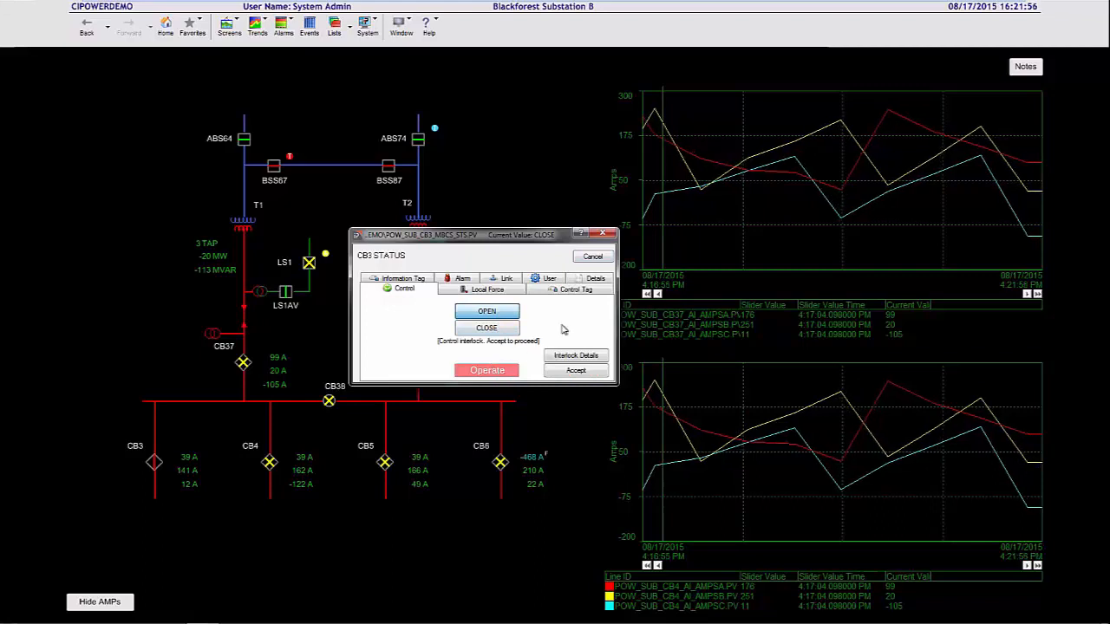
{"action": "left_click", "coordinate": [572, 371]}
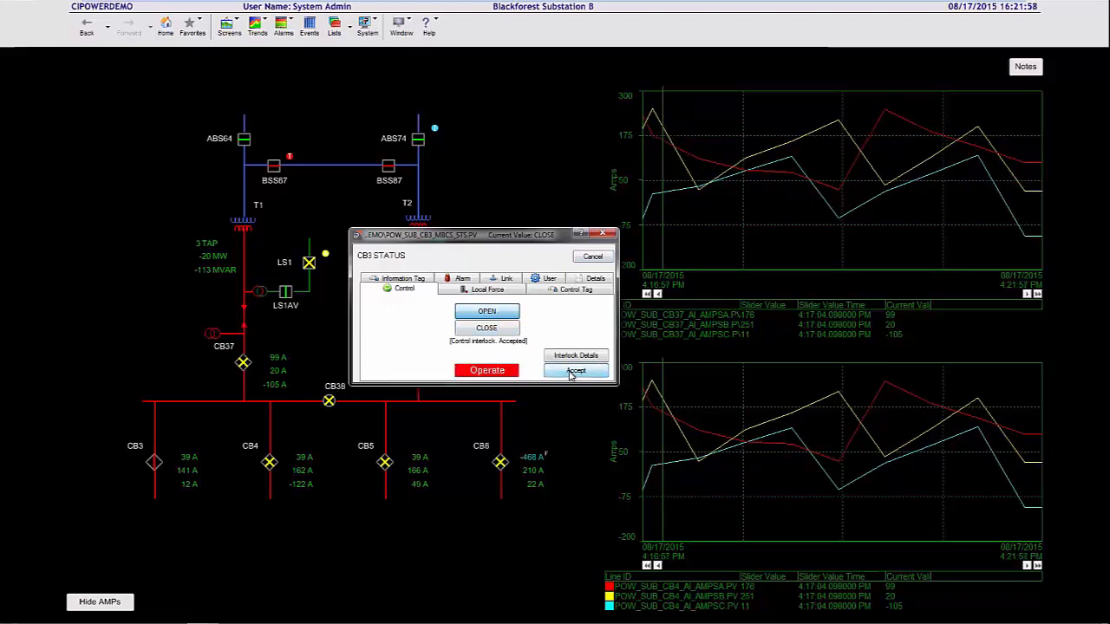
{"action": "left_click", "coordinate": [501, 372]}
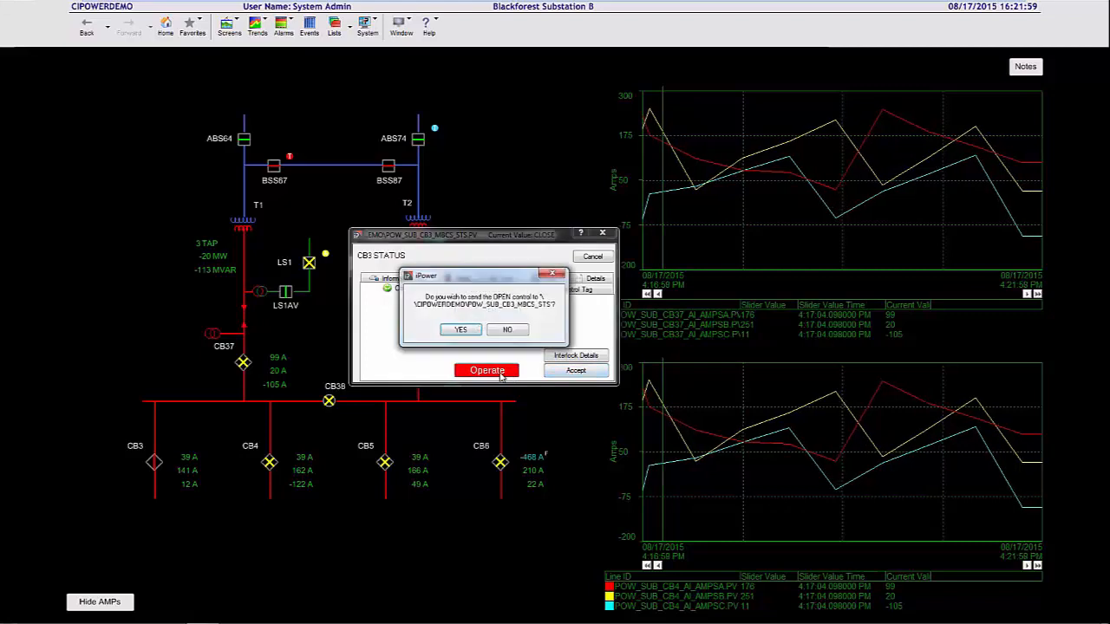
{"action": "left_click", "coordinate": [464, 336]}
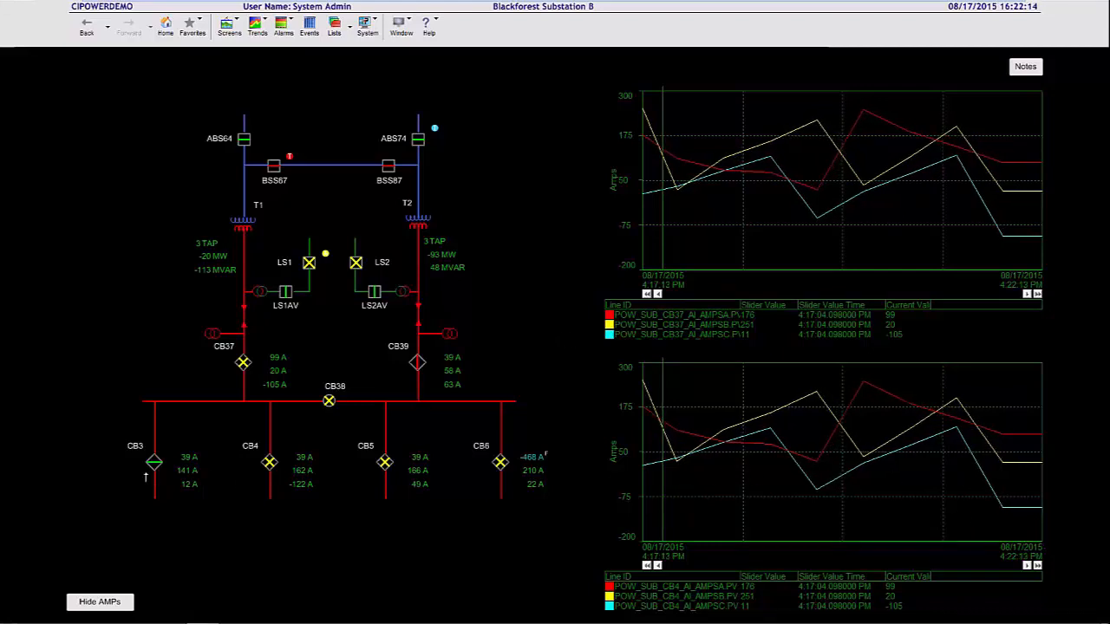
Step: Apply a Faulty Control information tag to circuit breaker CB3 with the text "Your message goes here"
{"action": "left_click", "coordinate": [152, 464]}
{"action": "left_click_drag", "start_coordinate": [242, 458], "coordinate": [558, 191]}
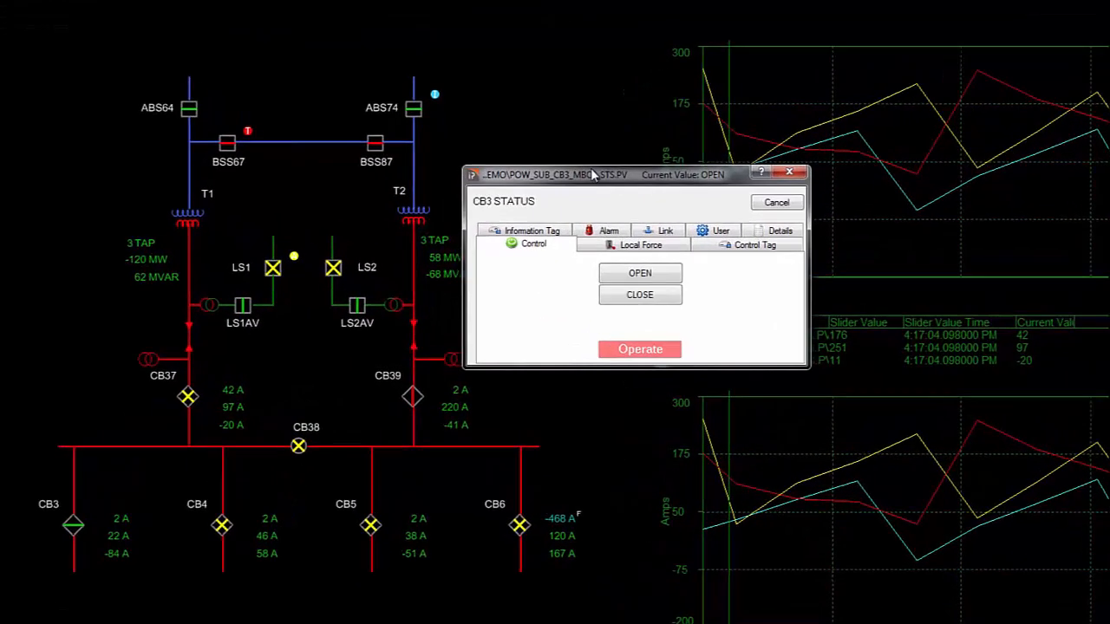
{"action": "left_click", "coordinate": [568, 232]}
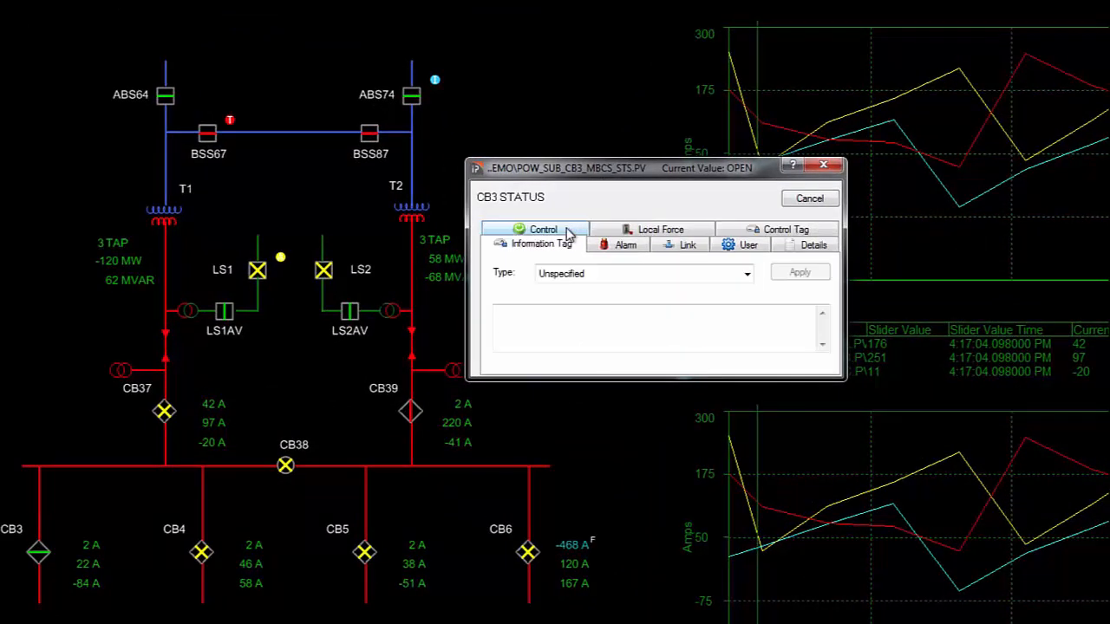
{"action": "left_click", "coordinate": [747, 274]}
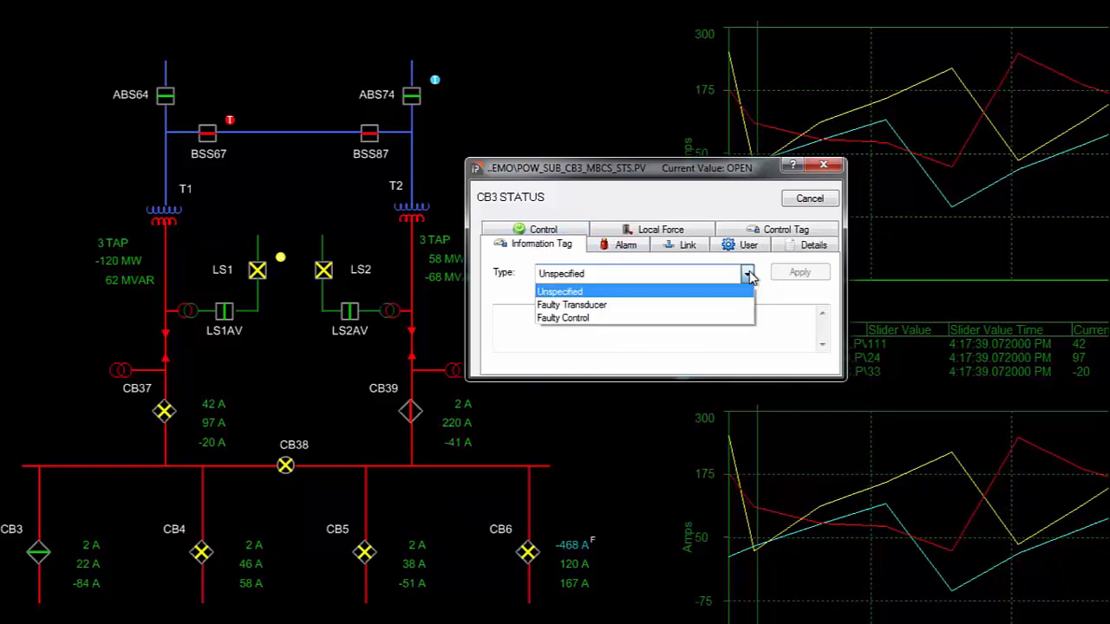
{"action": "left_click", "coordinate": [657, 319]}
{"action": "left_click", "coordinate": [600, 335]}
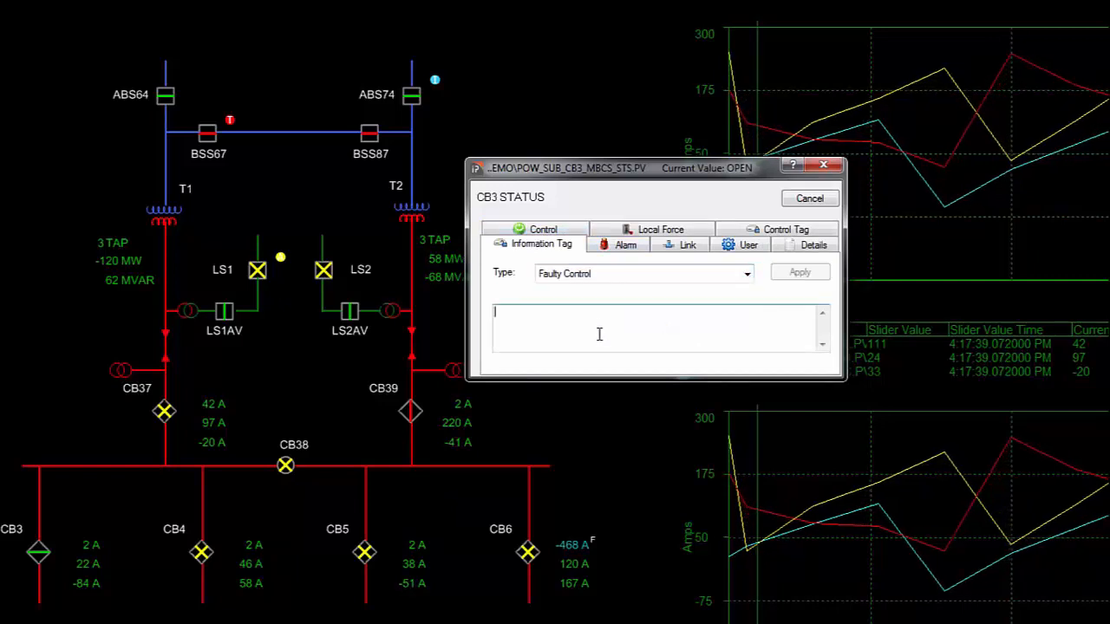
{"action": "type", "text": "Y"}
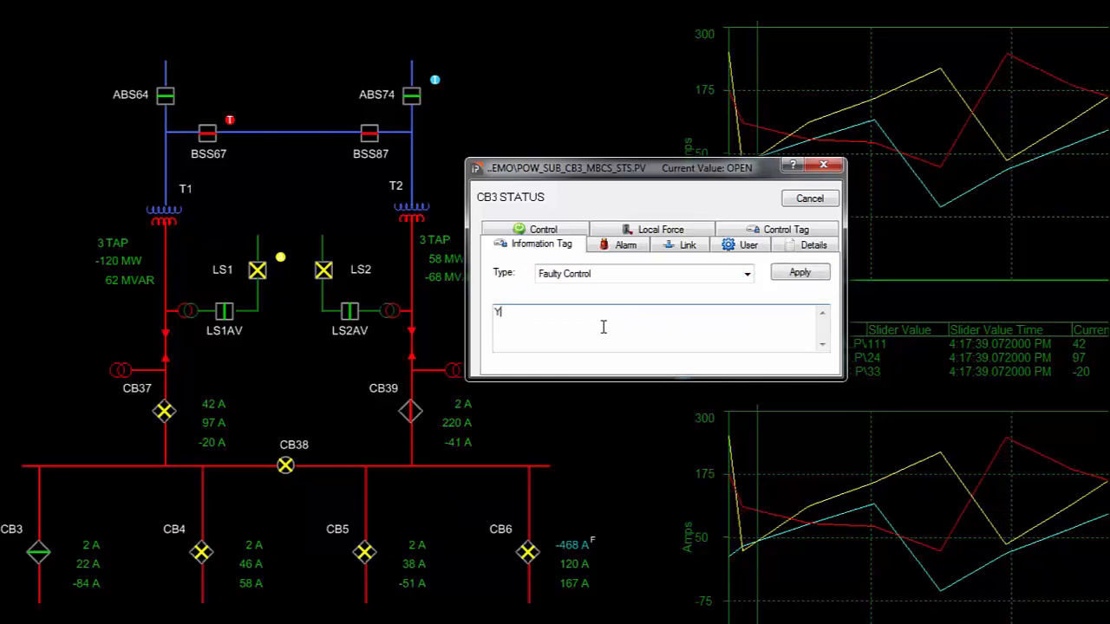
{"action": "type", "text": "our message "}
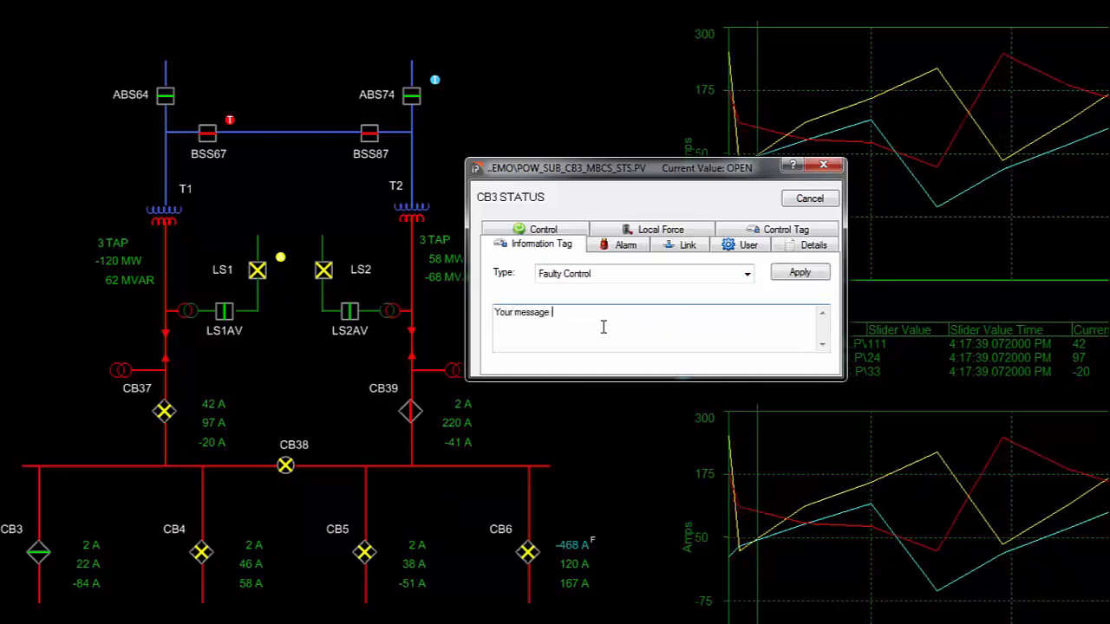
{"action": "type", "text": "goes here"}
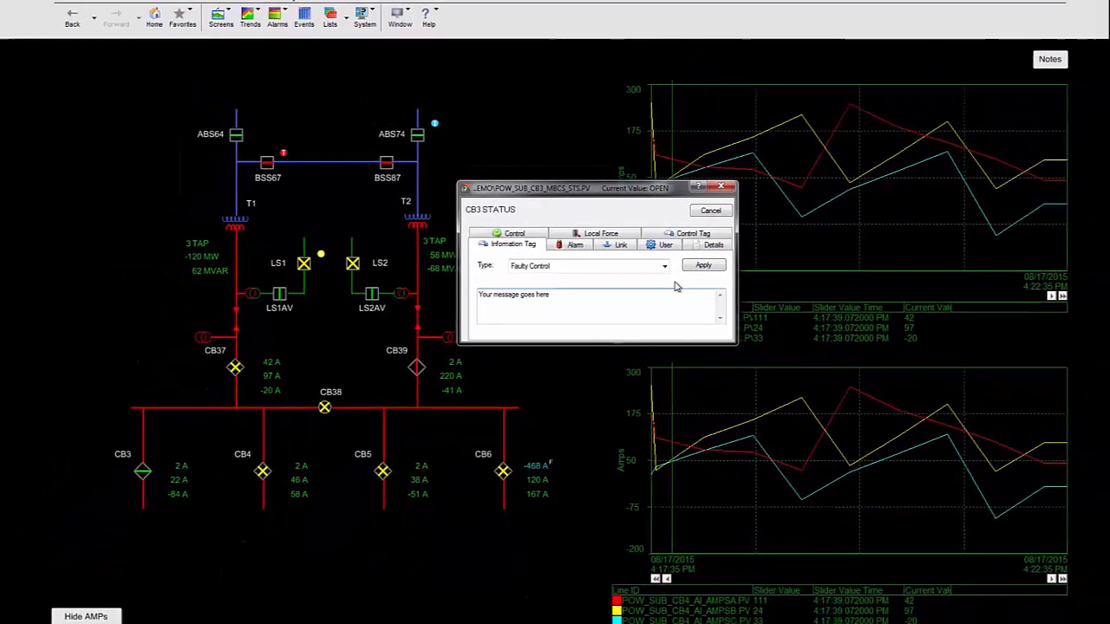
{"action": "left_click", "coordinate": [693, 266]}
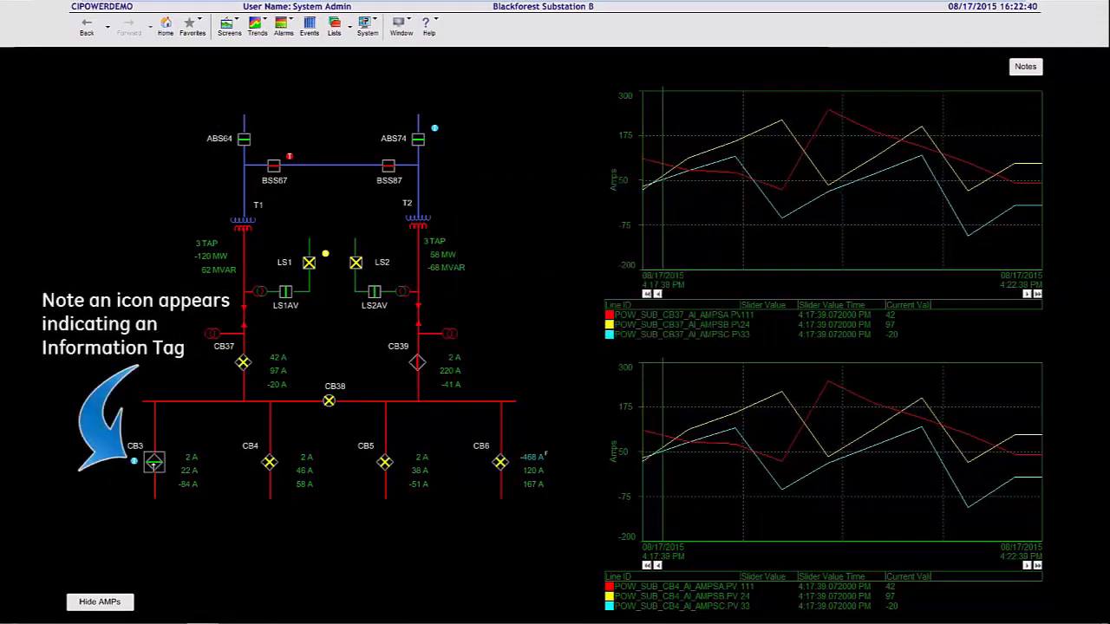
Step: Review CB3's information tag in its status dialog and in the Information Tags list, widening the Tag Type column to read it fully
{"action": "left_click", "coordinate": [154, 462]}
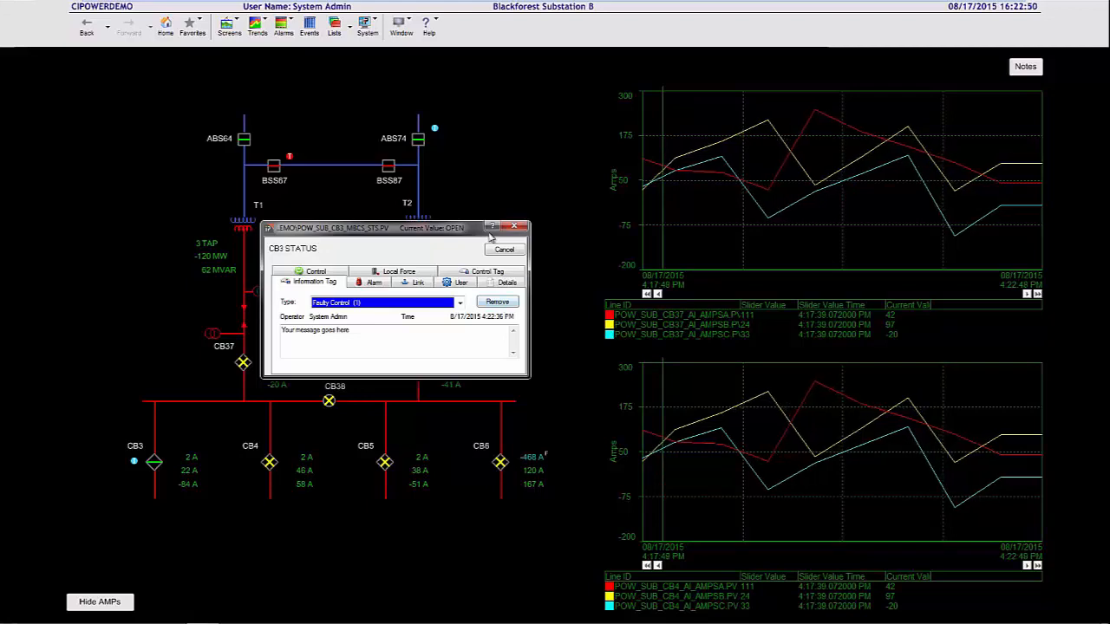
{"action": "left_click", "coordinate": [521, 251]}
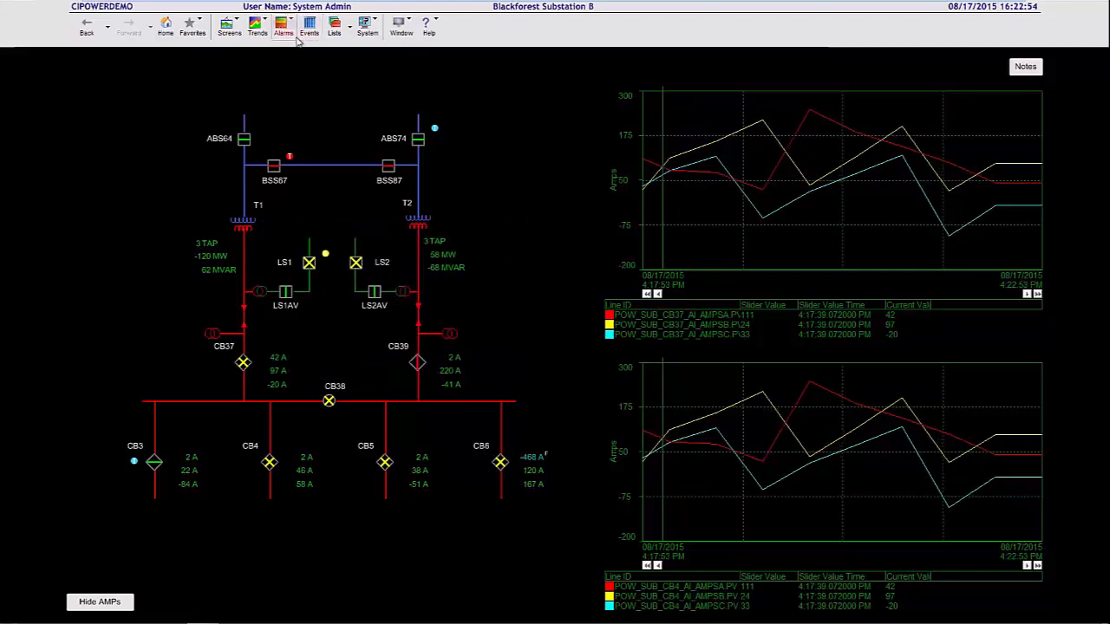
{"action": "left_click", "coordinate": [350, 33]}
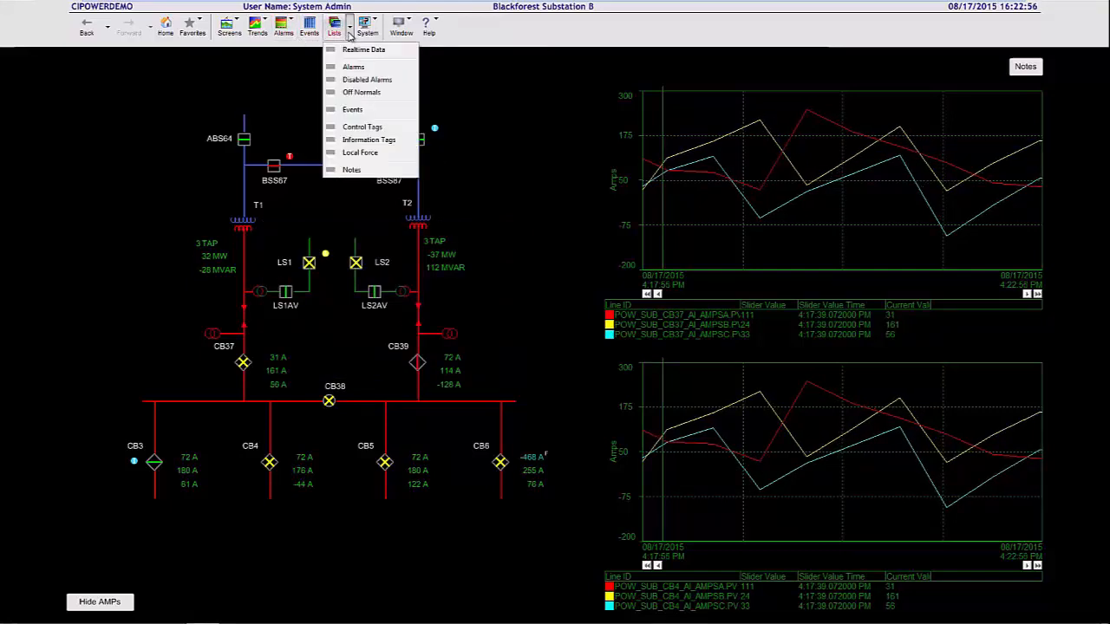
{"action": "left_click", "coordinate": [373, 142]}
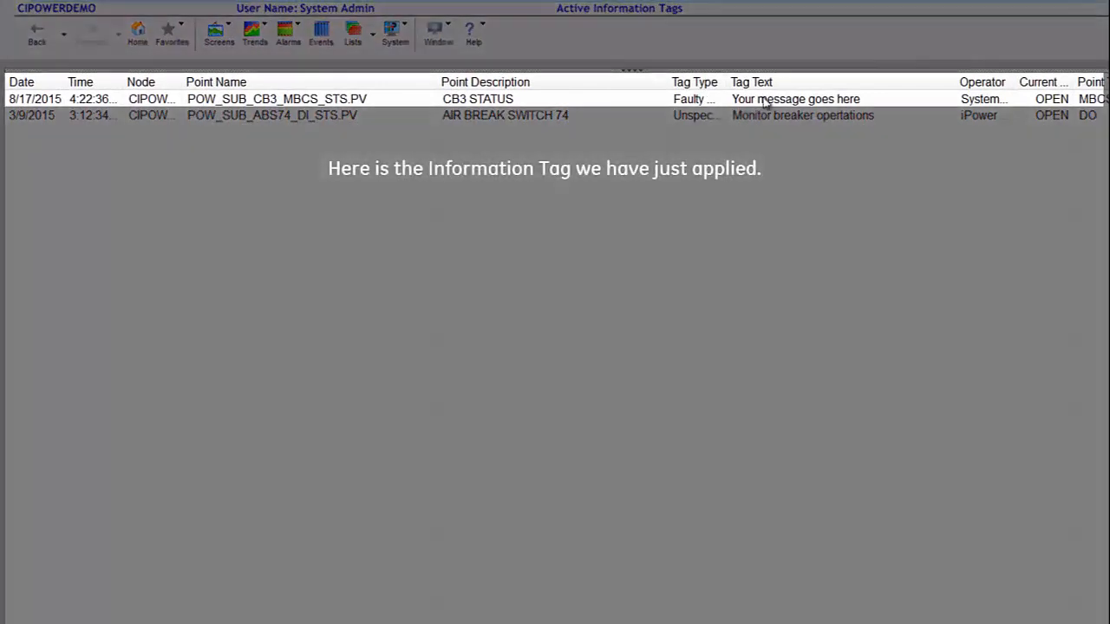
{"action": "left_click", "coordinate": [767, 102]}
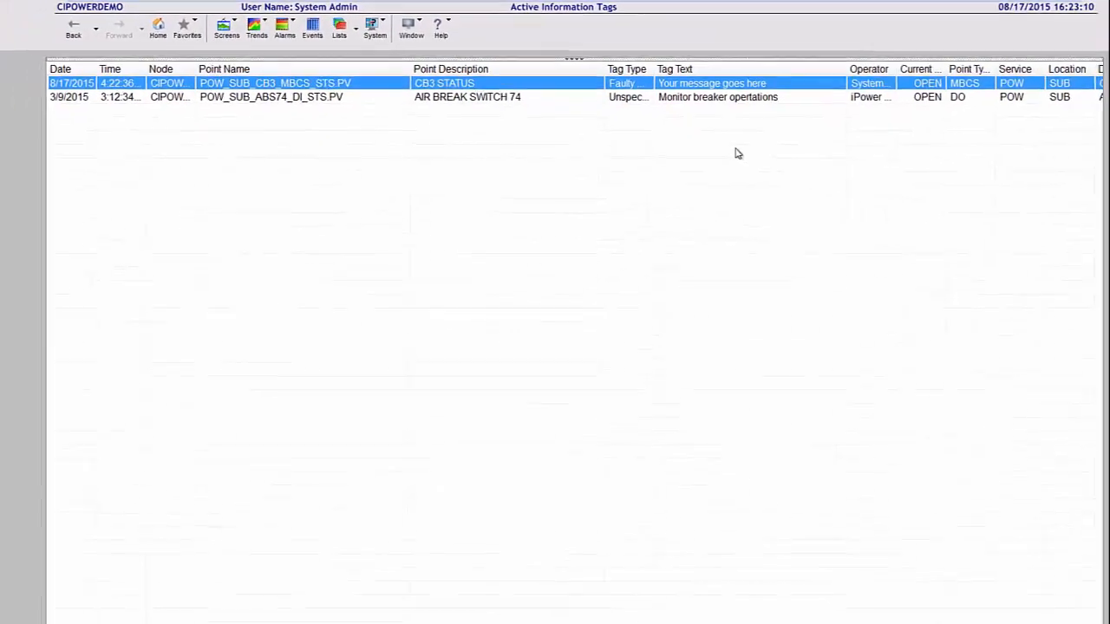
{"action": "left_click_drag", "start_coordinate": [653, 69], "coordinate": [672, 69]}
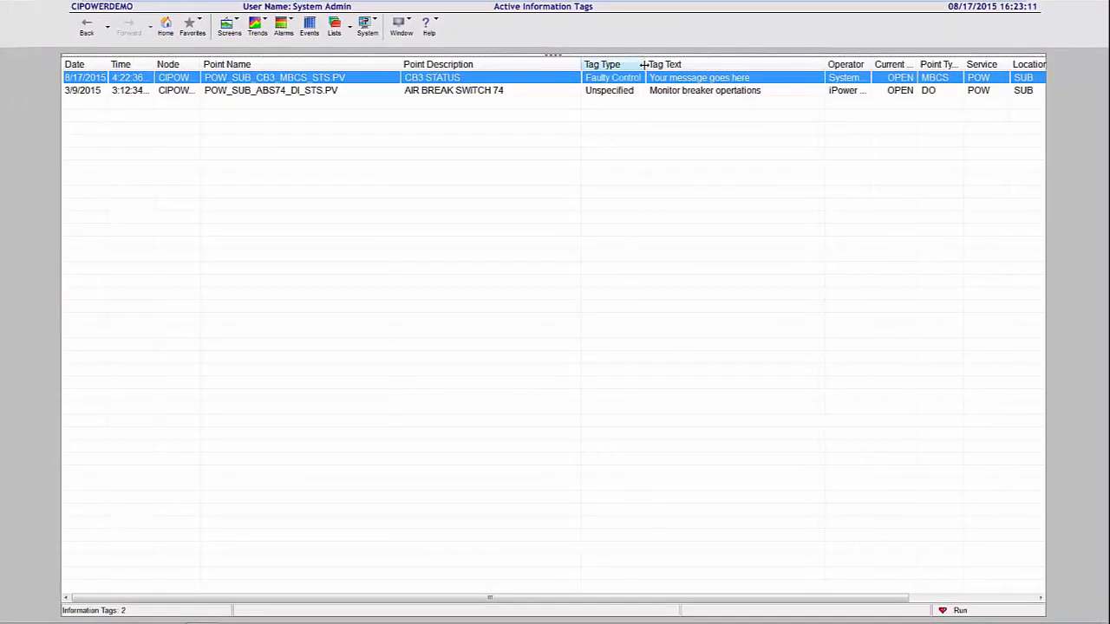
Step: On the Blackforest Substation A screen, apply an Out of Service control tag to CB3 with the text "Your message goes here too."
{"action": "left_click", "coordinate": [229, 26]}
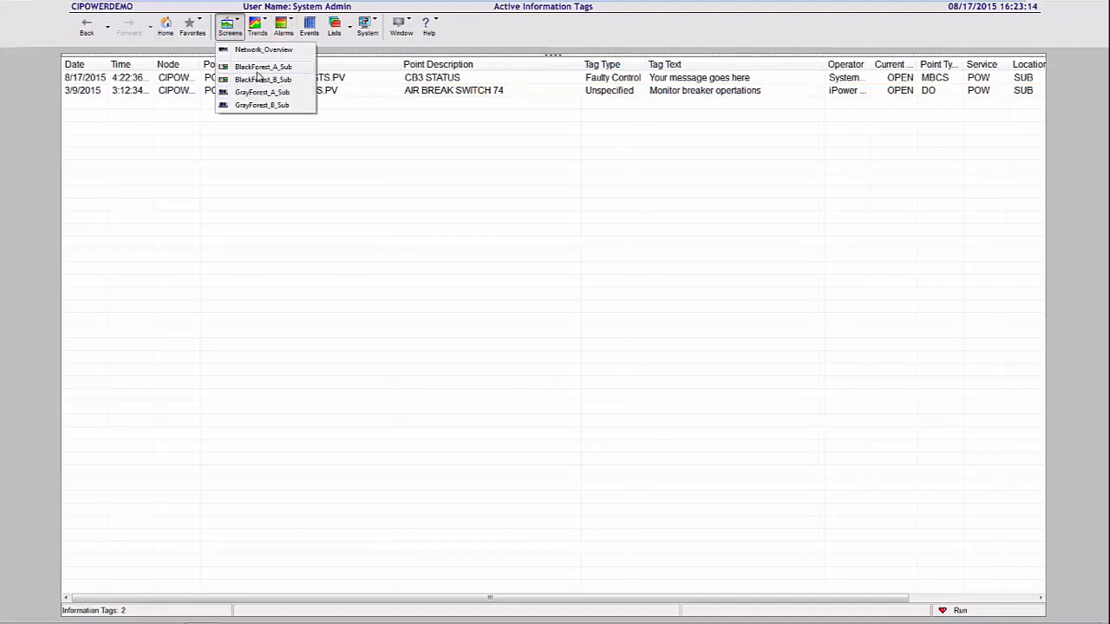
{"action": "left_click", "coordinate": [257, 74]}
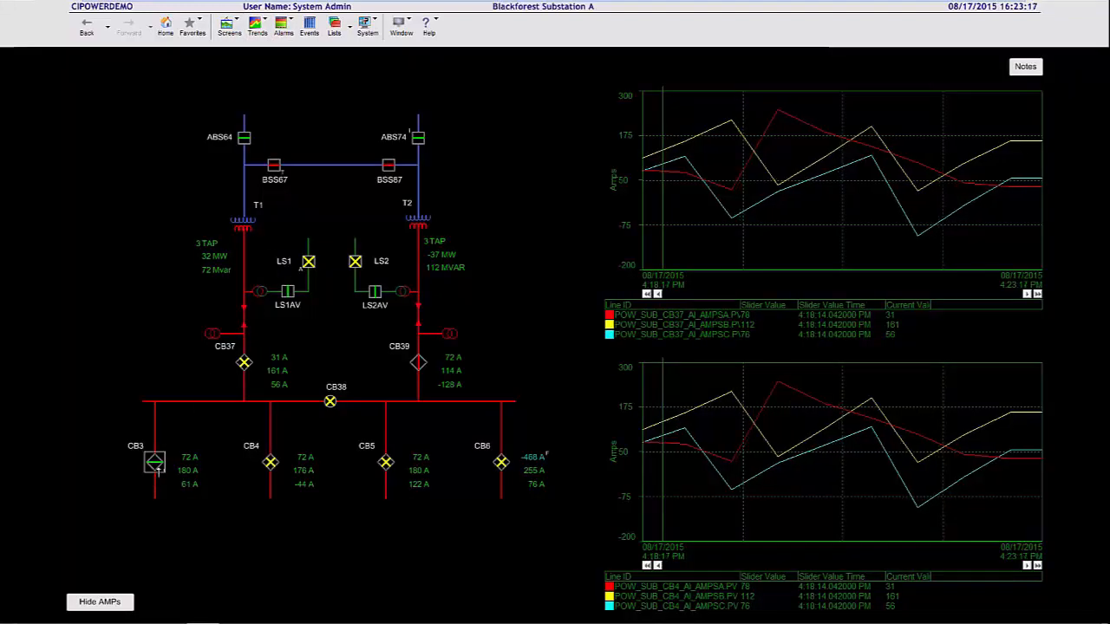
{"action": "left_click", "coordinate": [155, 463]}
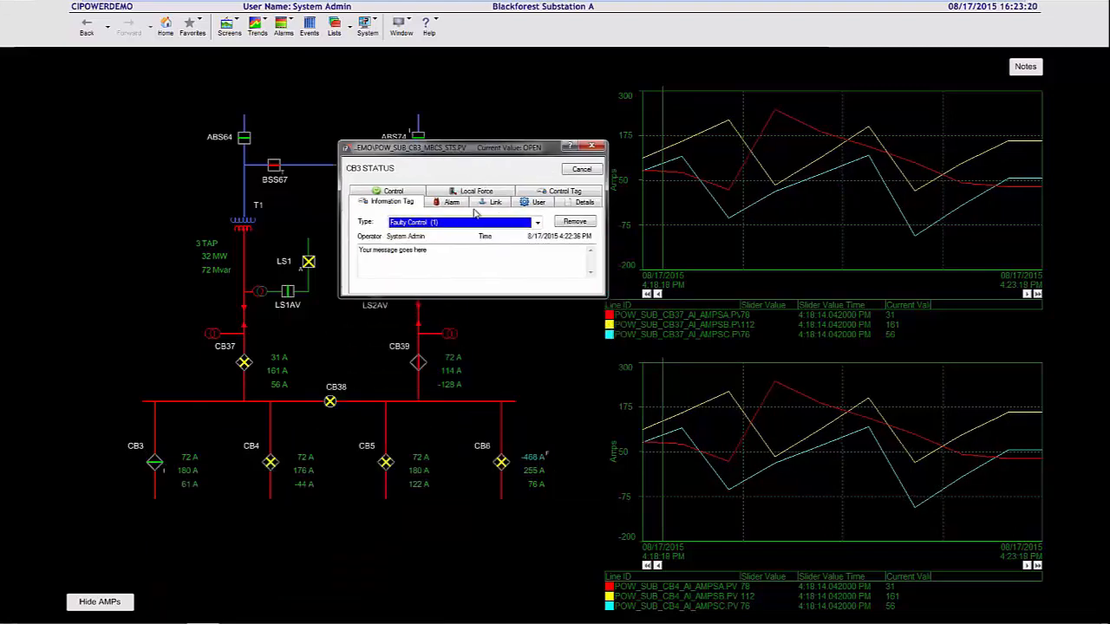
{"action": "left_click", "coordinate": [565, 191]}
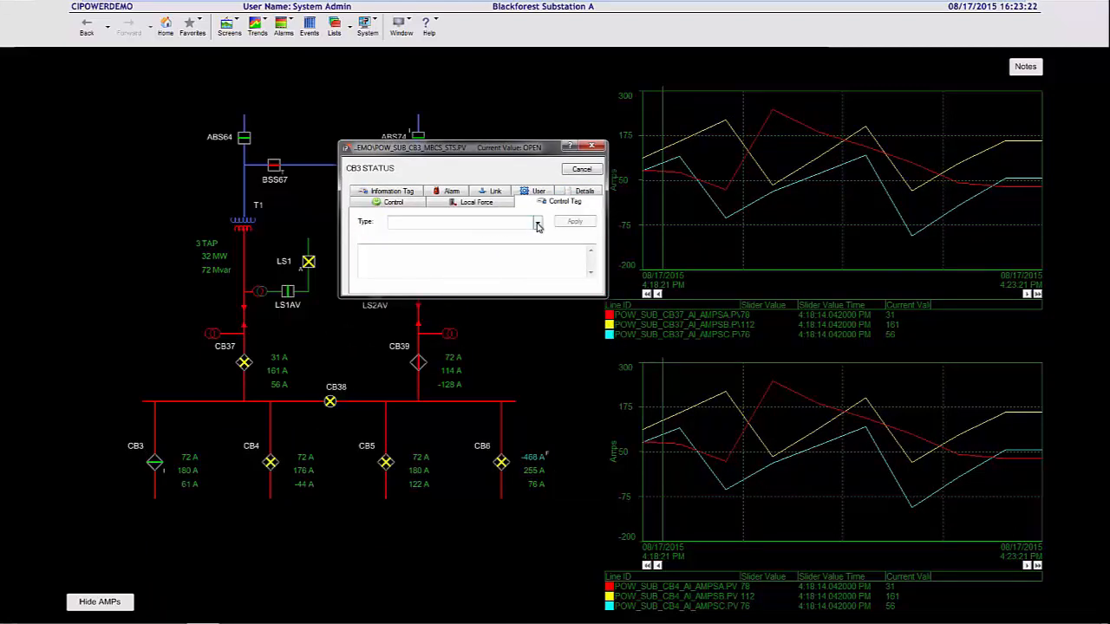
{"action": "left_click", "coordinate": [538, 224]}
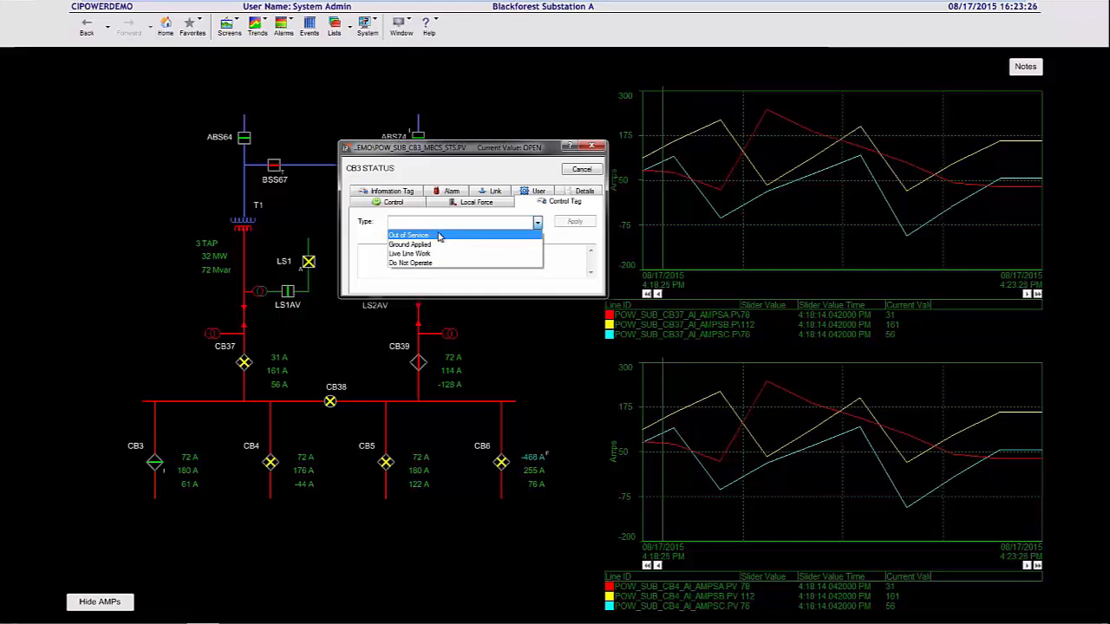
{"action": "left_click", "coordinate": [439, 237]}
{"action": "left_click", "coordinate": [419, 258]}
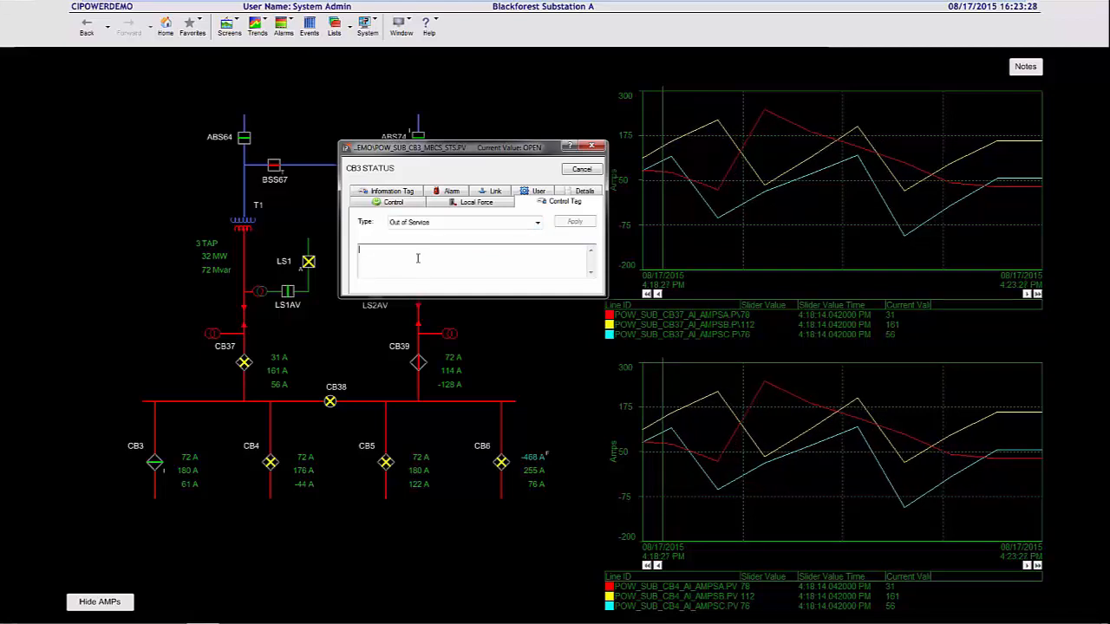
{"action": "type", "text": "Your m"}
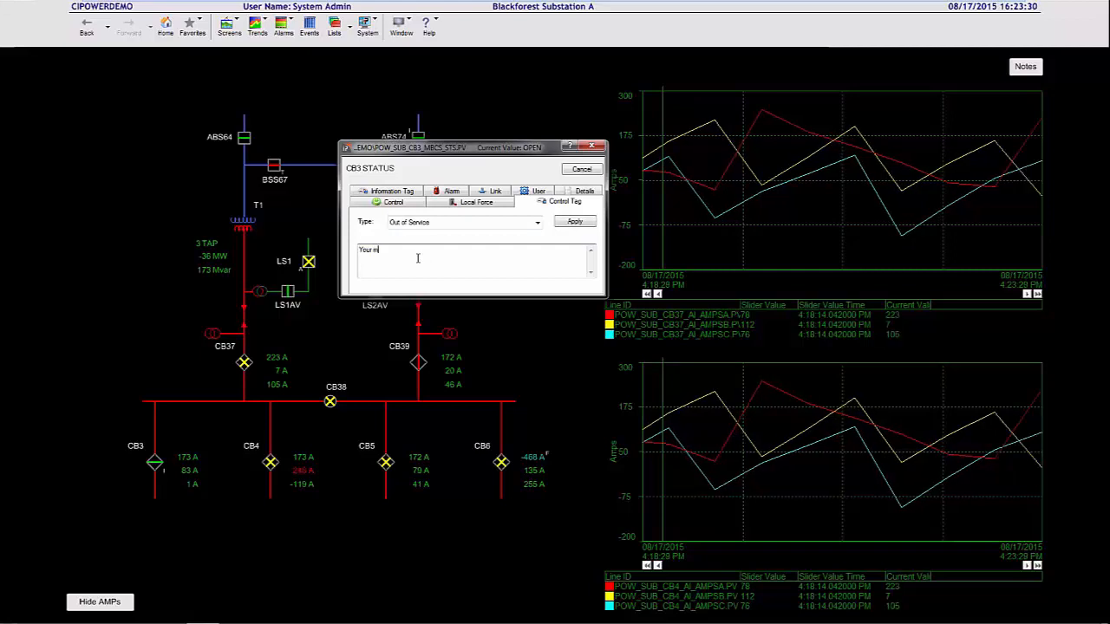
{"action": "type", "text": "essage goes"}
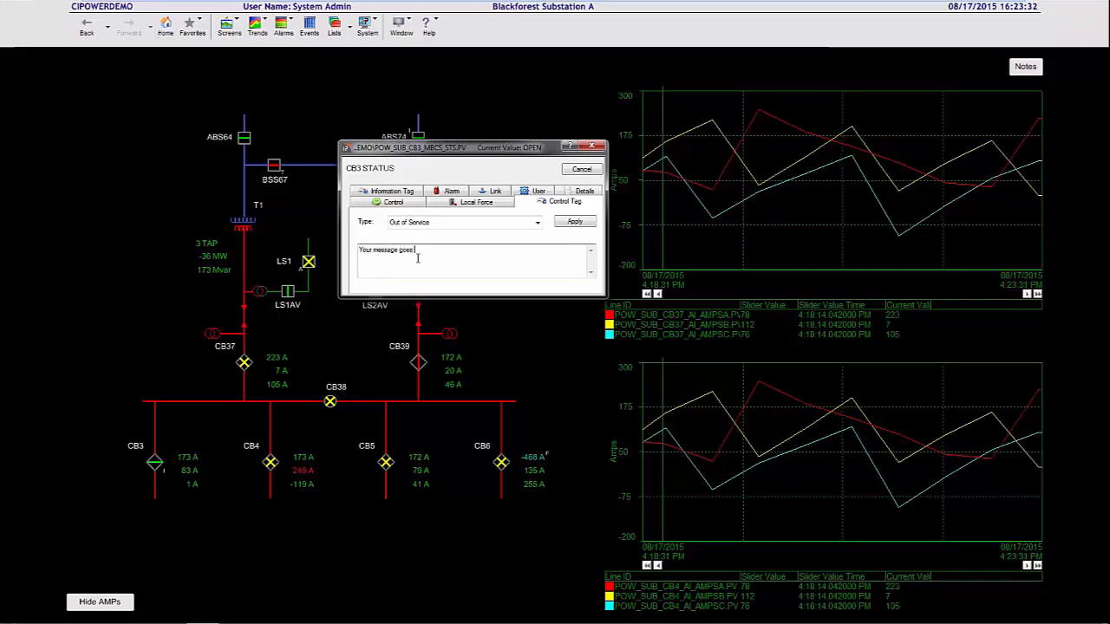
{"action": "type", "text": " here too"}
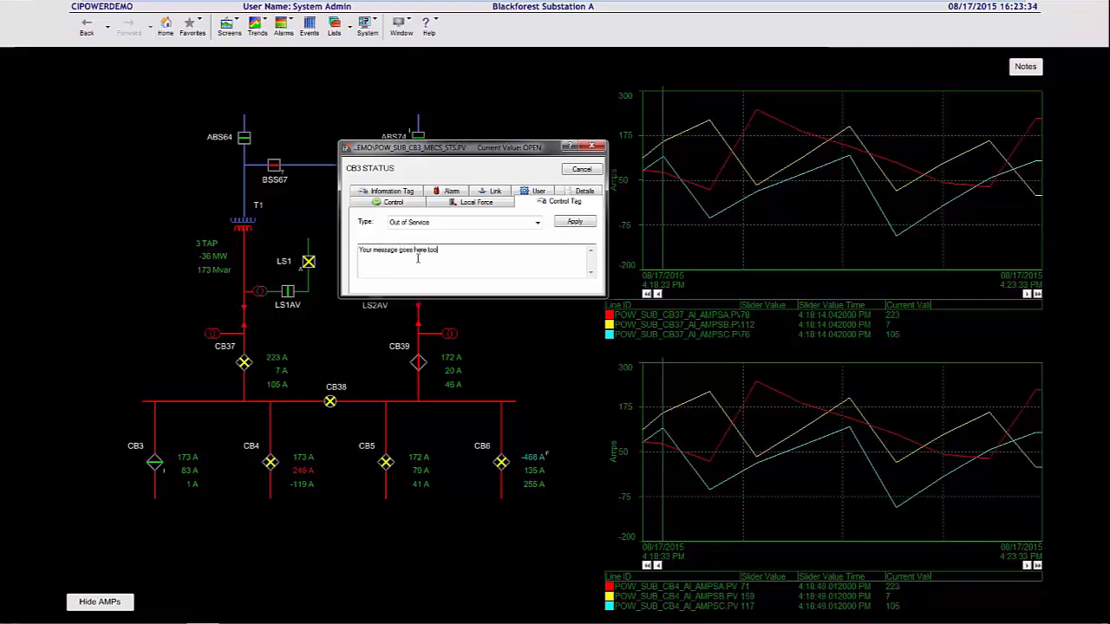
{"action": "type", "text": "."}
{"action": "left_click", "coordinate": [575, 223]}
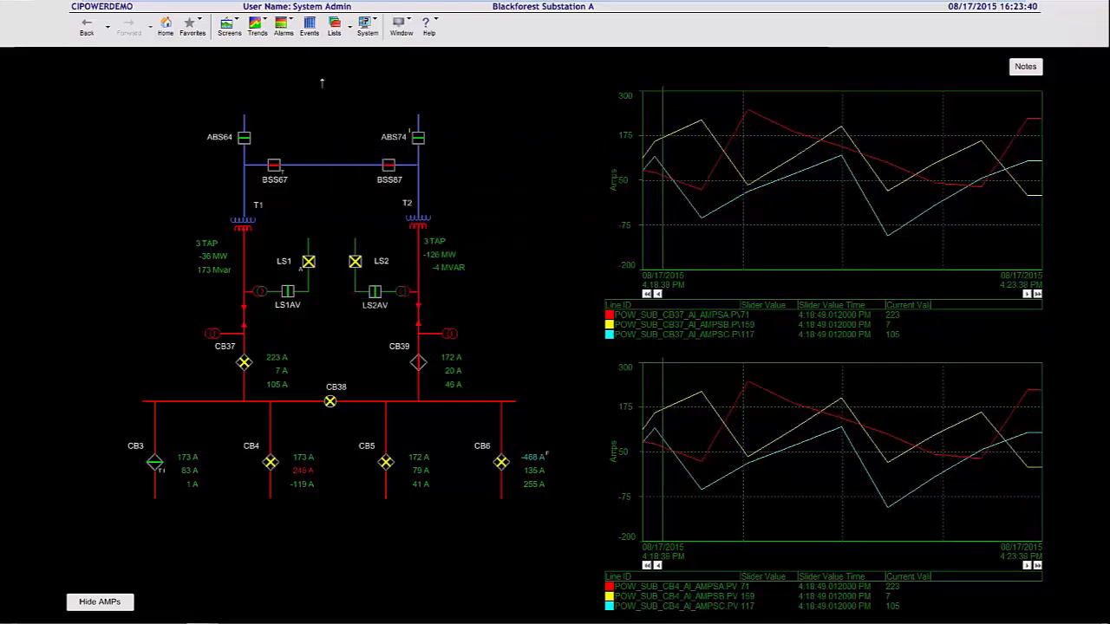
Step: Open the list of active control tags and select the CB3 STATUS entry
{"action": "left_click", "coordinate": [351, 33]}
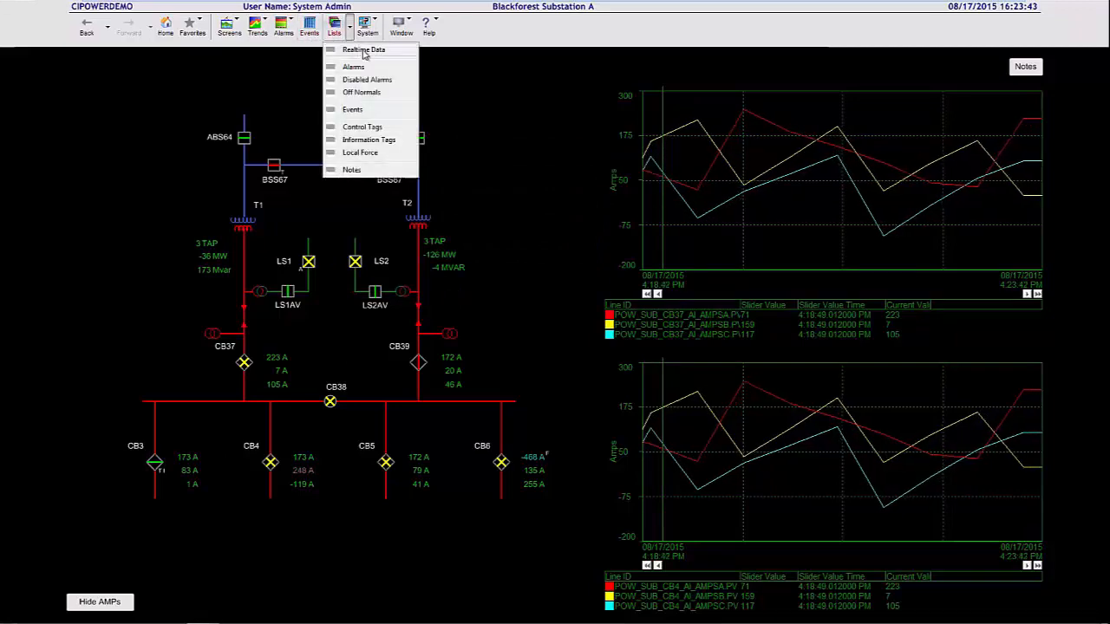
{"action": "left_click", "coordinate": [373, 144]}
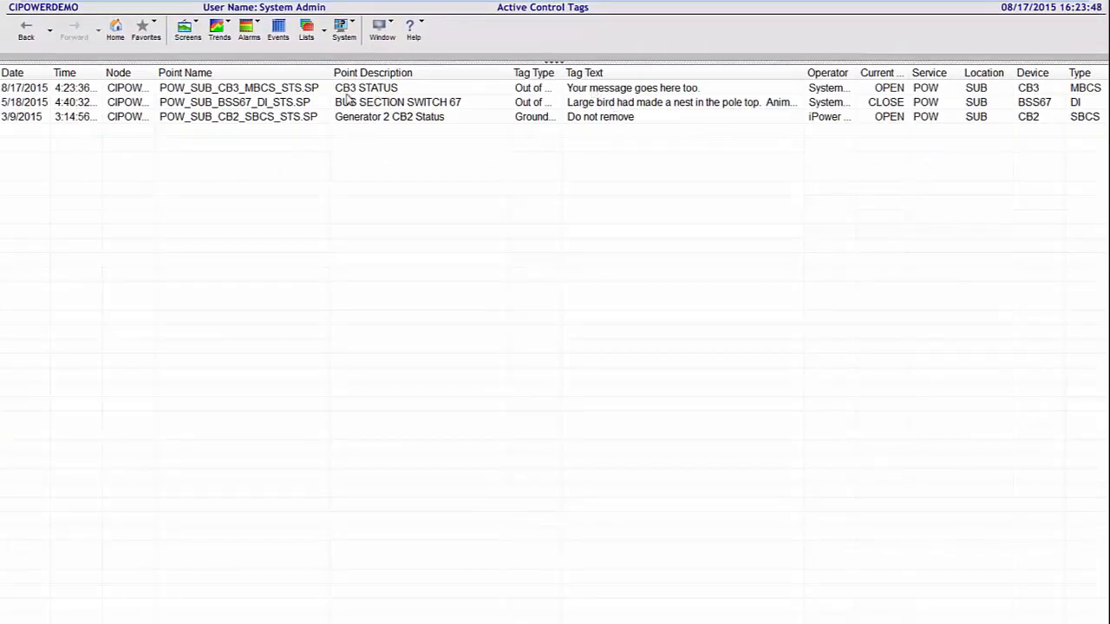
{"action": "left_click", "coordinate": [601, 91]}
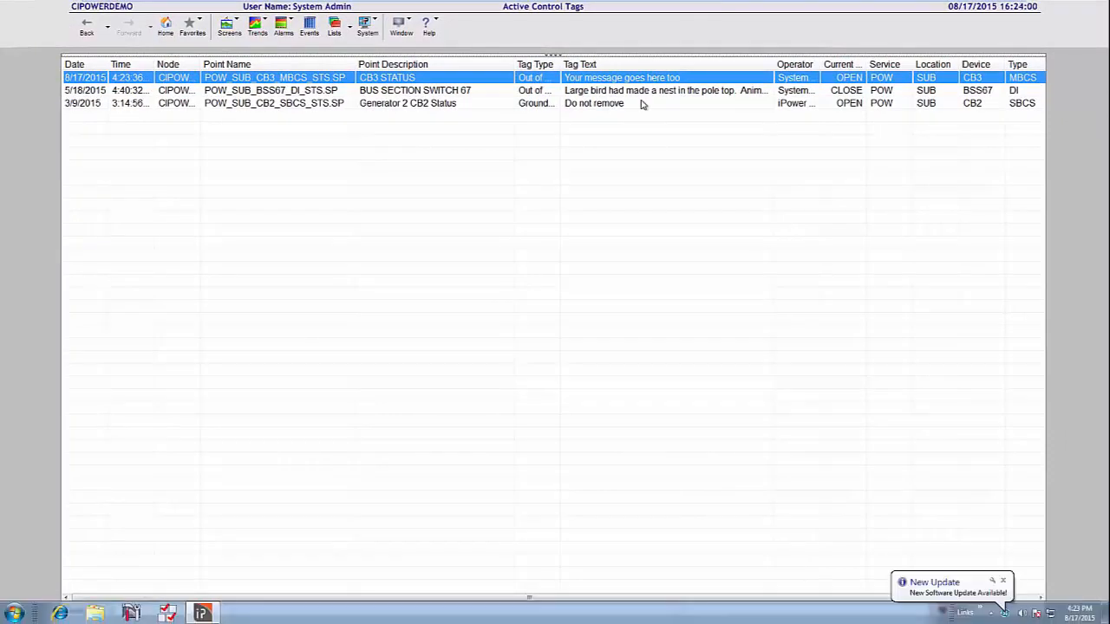
Step: Open the Events list, select the newest CB3 Out of Service entry and widen the Message column to read the full messages
{"action": "left_click", "coordinate": [310, 26]}
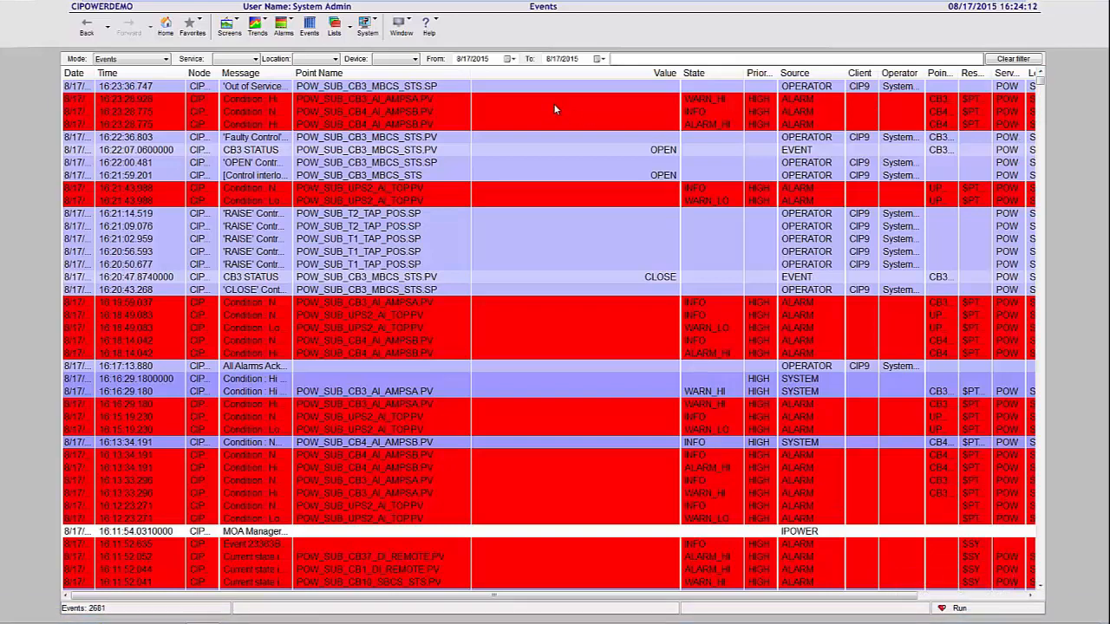
{"action": "left_click", "coordinate": [263, 91]}
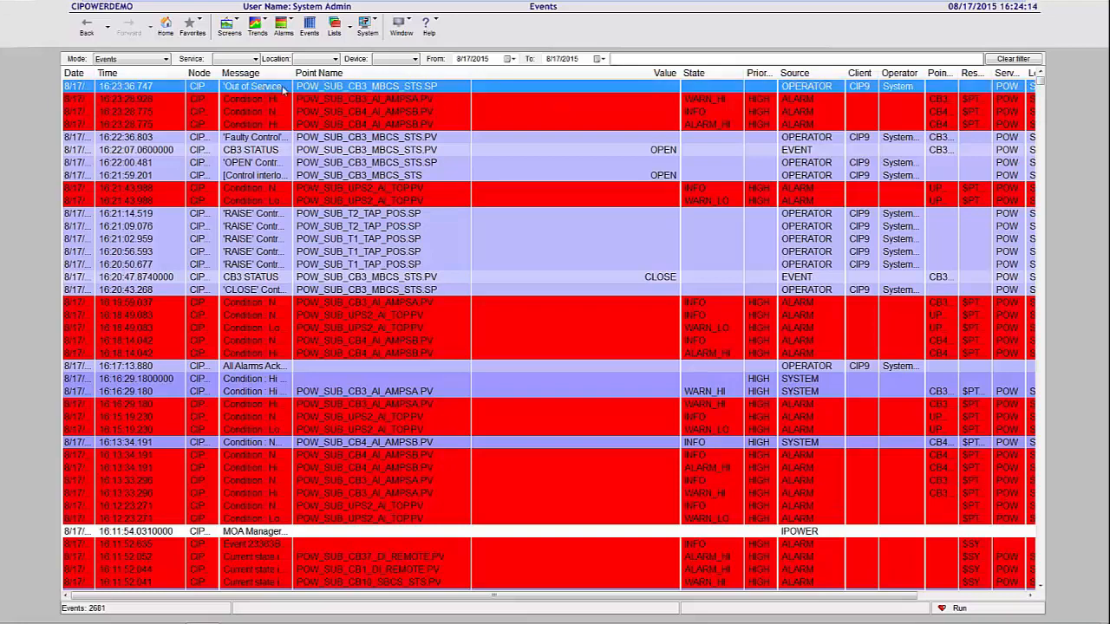
{"action": "left_click_drag", "start_coordinate": [293, 73], "coordinate": [520, 73]}
Step: Remove CB3's Out of Service control tag from its entry in the Control Tags list, confirming the removal
{"action": "left_click", "coordinate": [351, 33]}
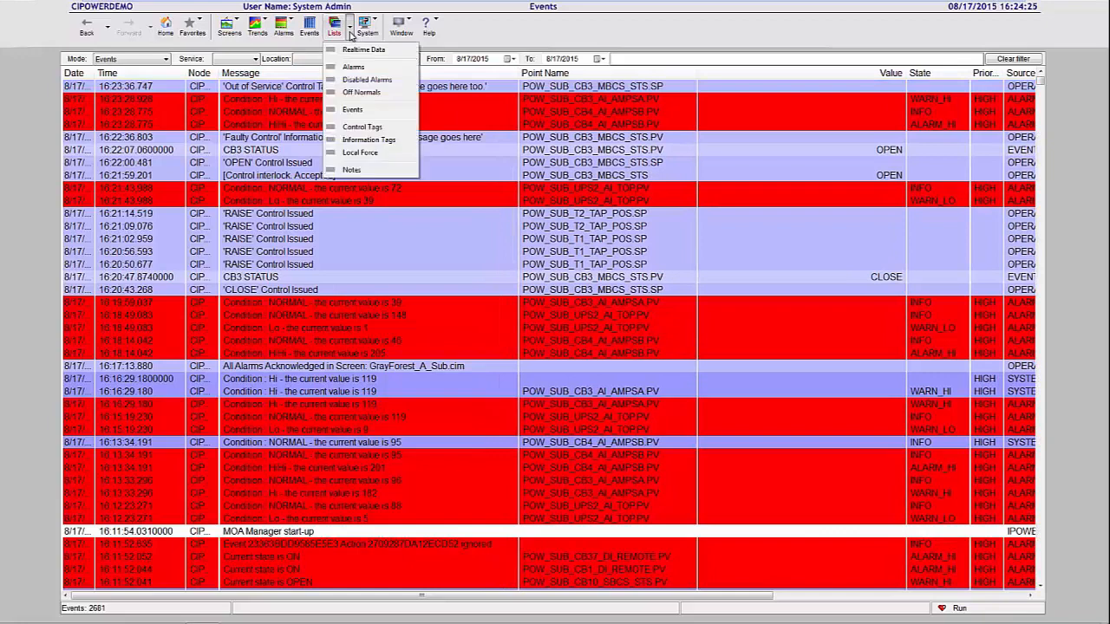
{"action": "left_click", "coordinate": [382, 128]}
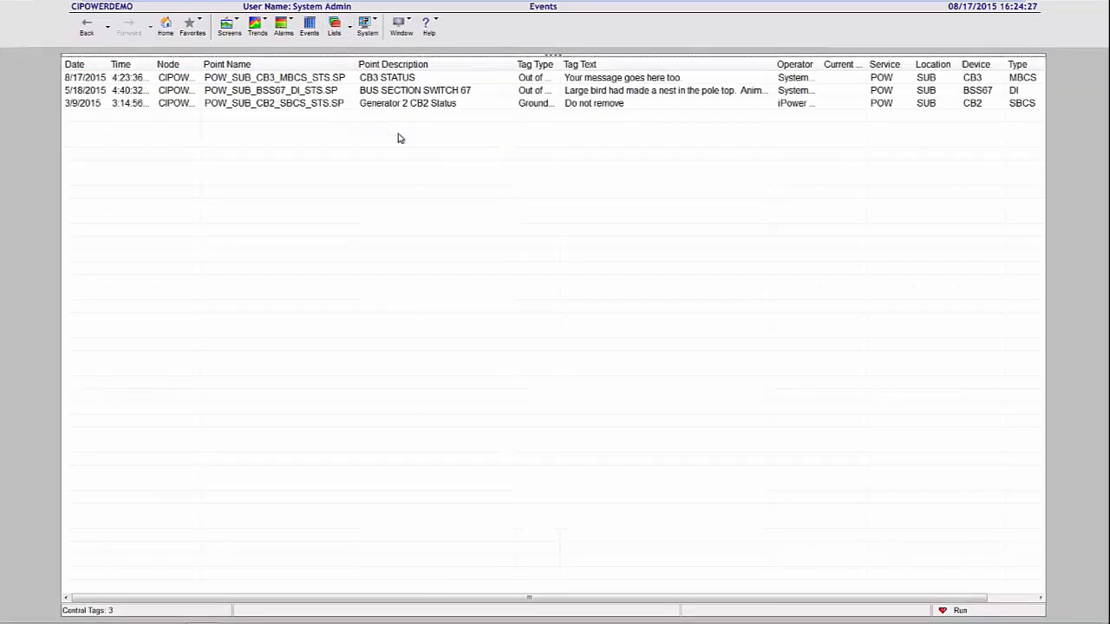
{"action": "left_click", "coordinate": [587, 79]}
{"action": "double_click", "coordinate": [587, 79]}
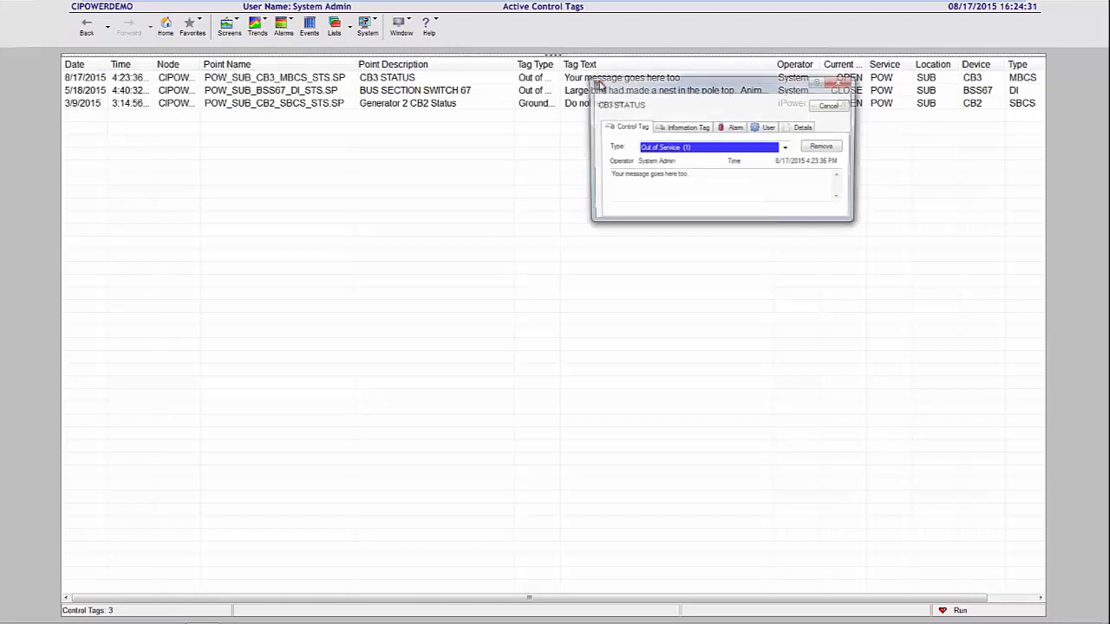
{"action": "left_click_drag", "start_coordinate": [704, 85], "coordinate": [632, 127]}
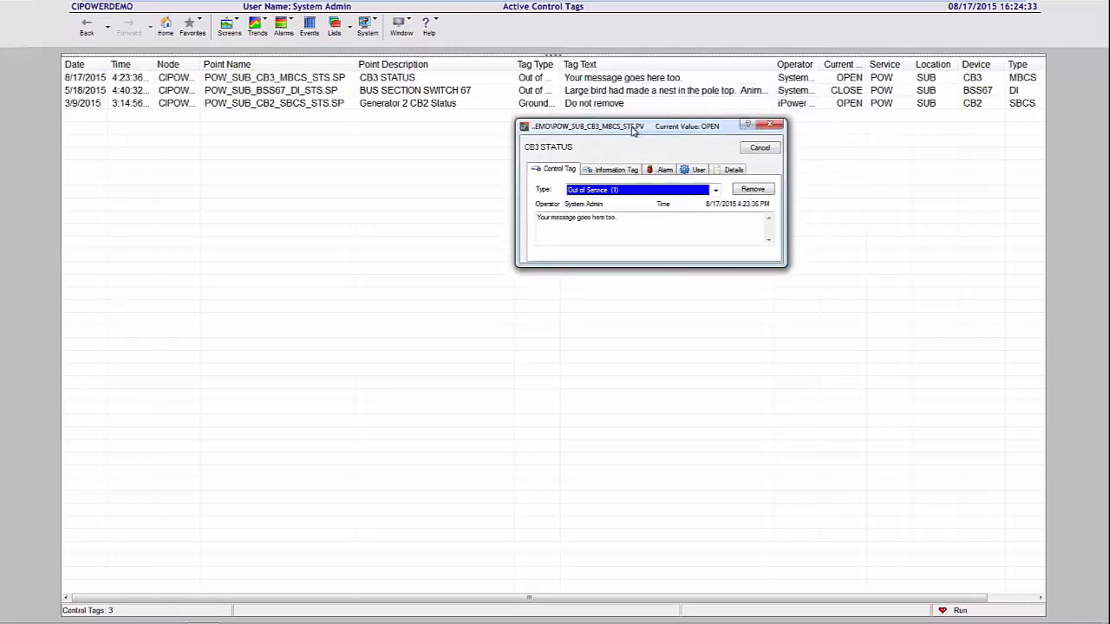
{"action": "left_click", "coordinate": [753, 190]}
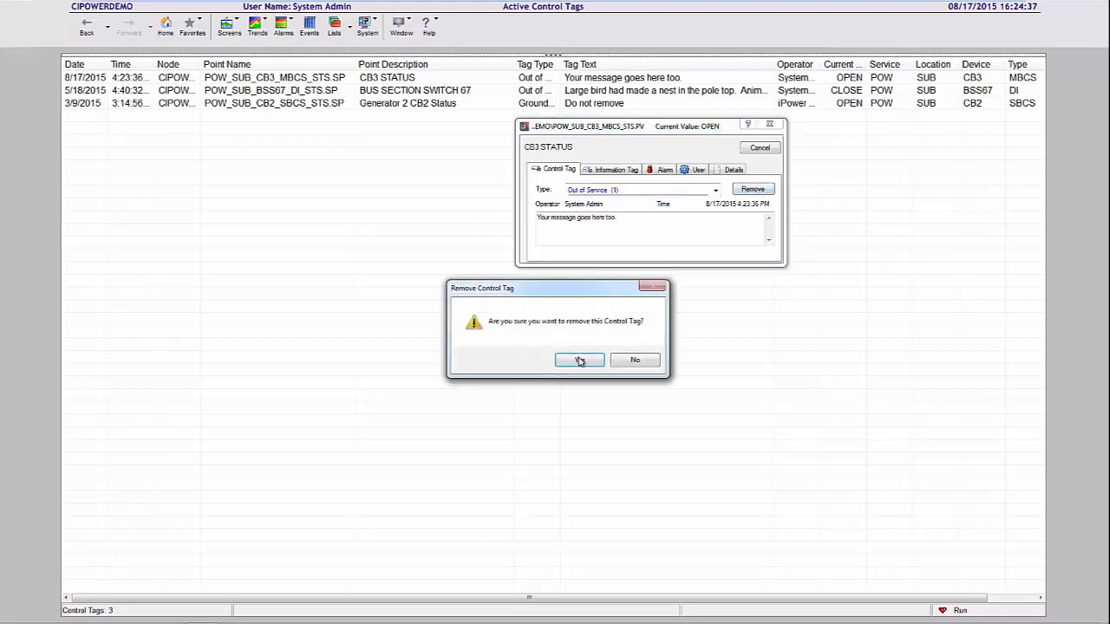
{"action": "left_click", "coordinate": [580, 360]}
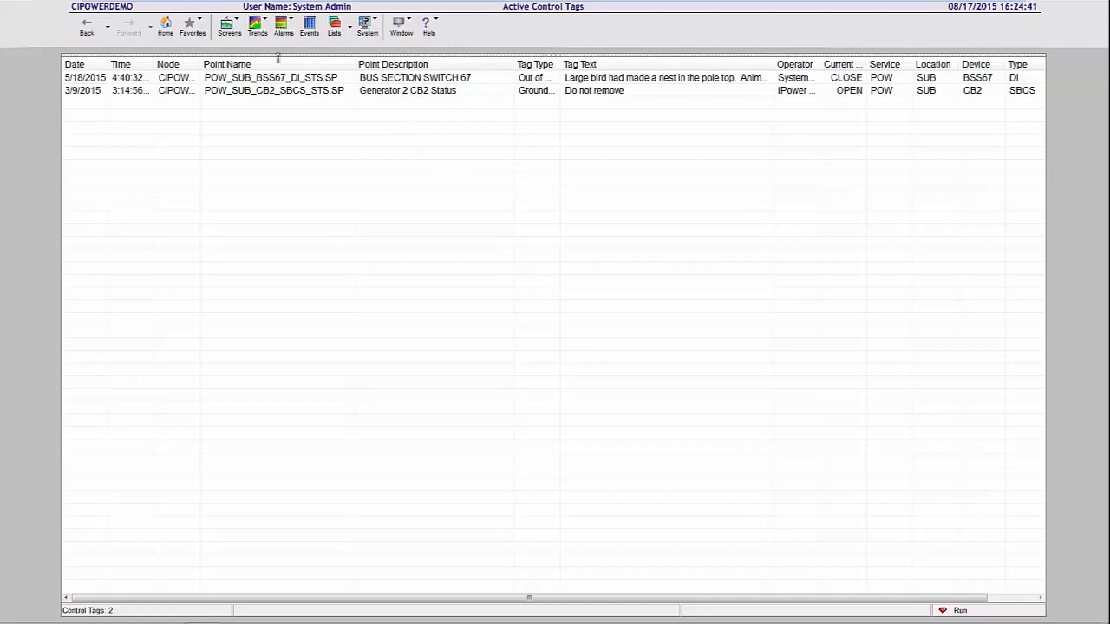
Step: On the Blackforest Substation B screen, apply a local force of OPEN to CB3's status
{"action": "left_click", "coordinate": [233, 34]}
{"action": "left_click", "coordinate": [260, 80]}
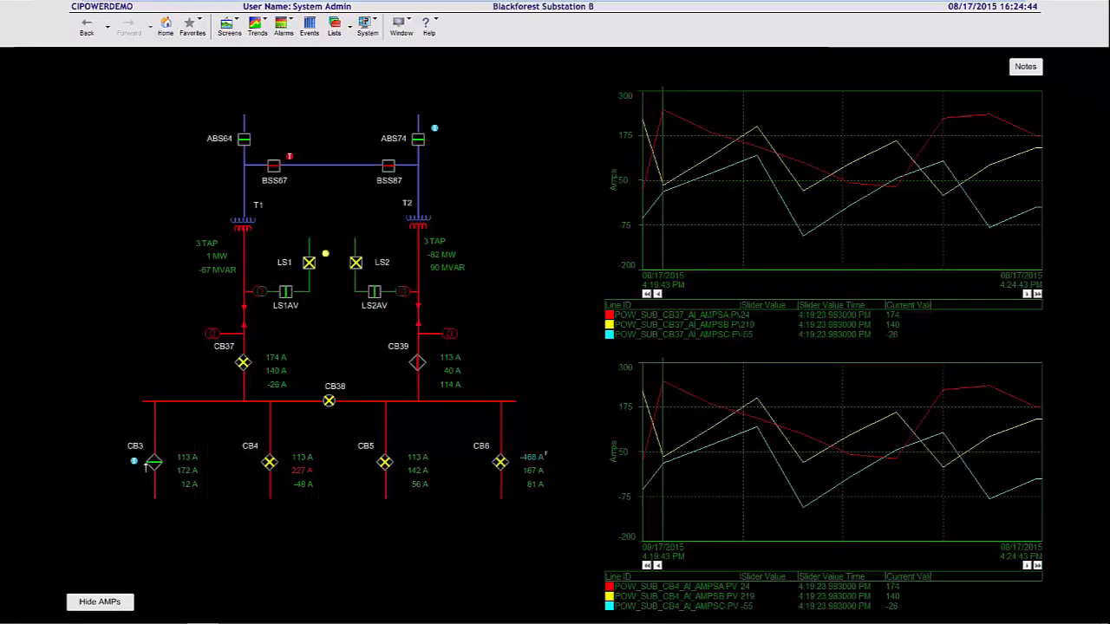
{"action": "left_click", "coordinate": [154, 463]}
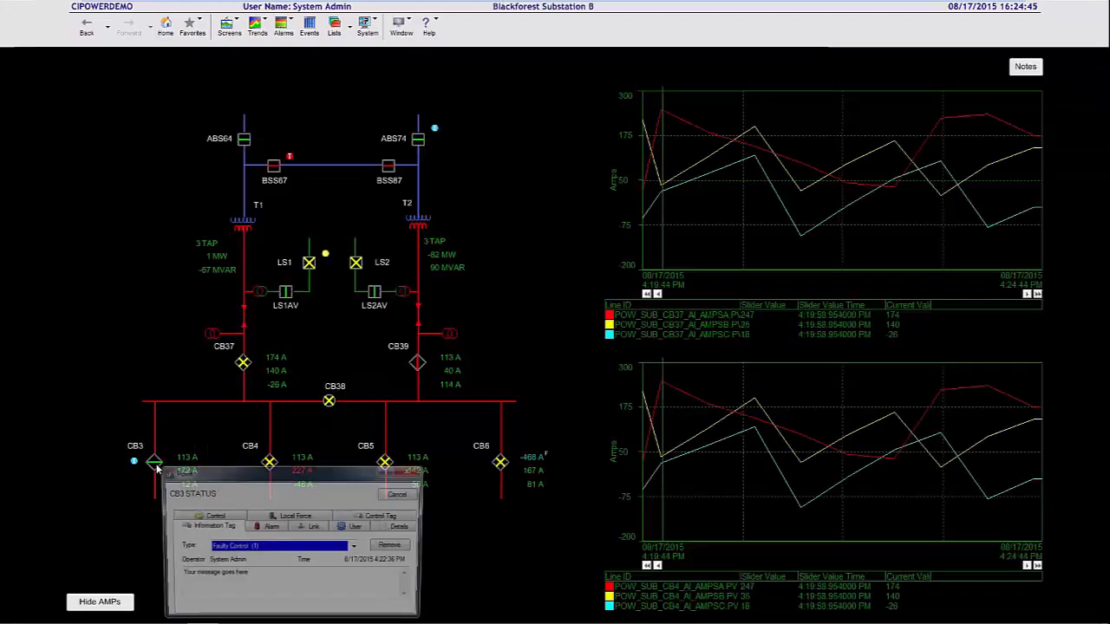
{"action": "left_click_drag", "start_coordinate": [365, 469], "coordinate": [485, 188]}
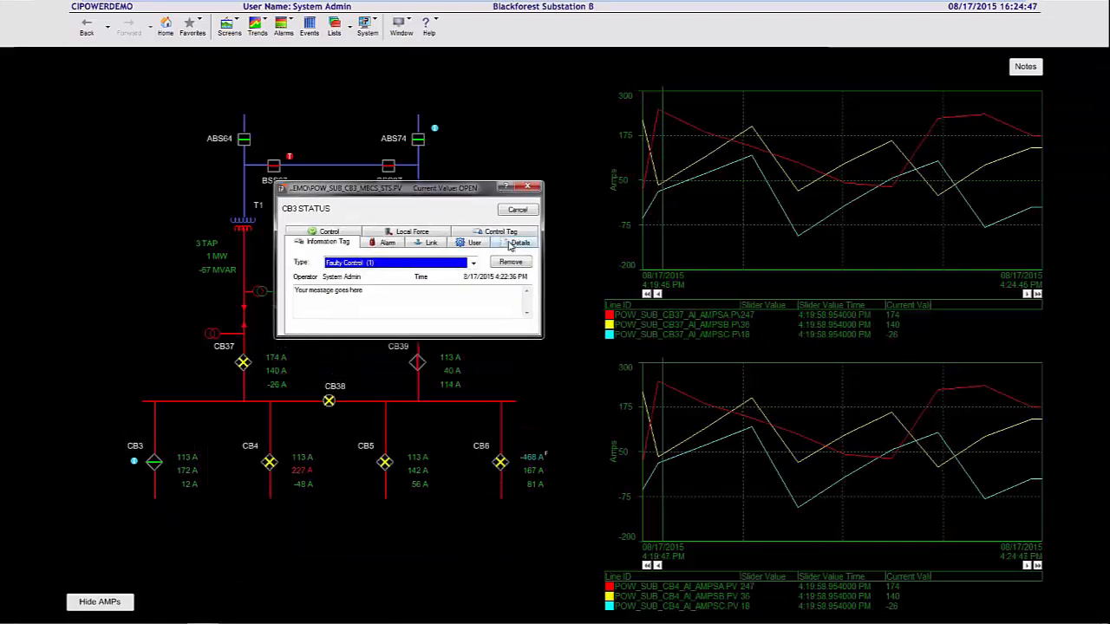
{"action": "left_click", "coordinate": [413, 232]}
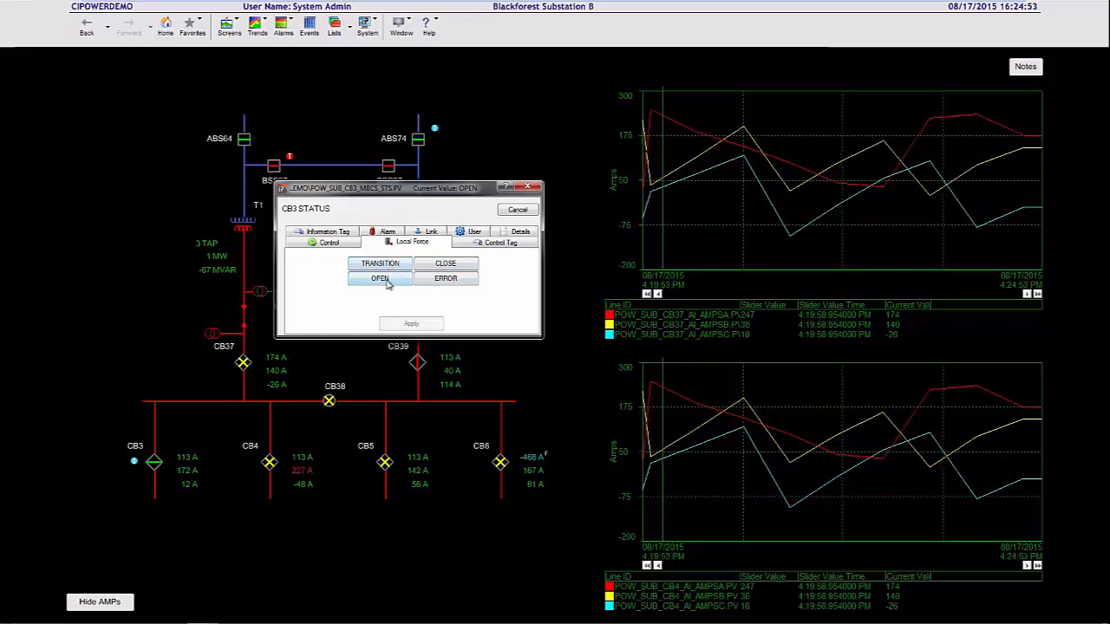
{"action": "left_click", "coordinate": [387, 282]}
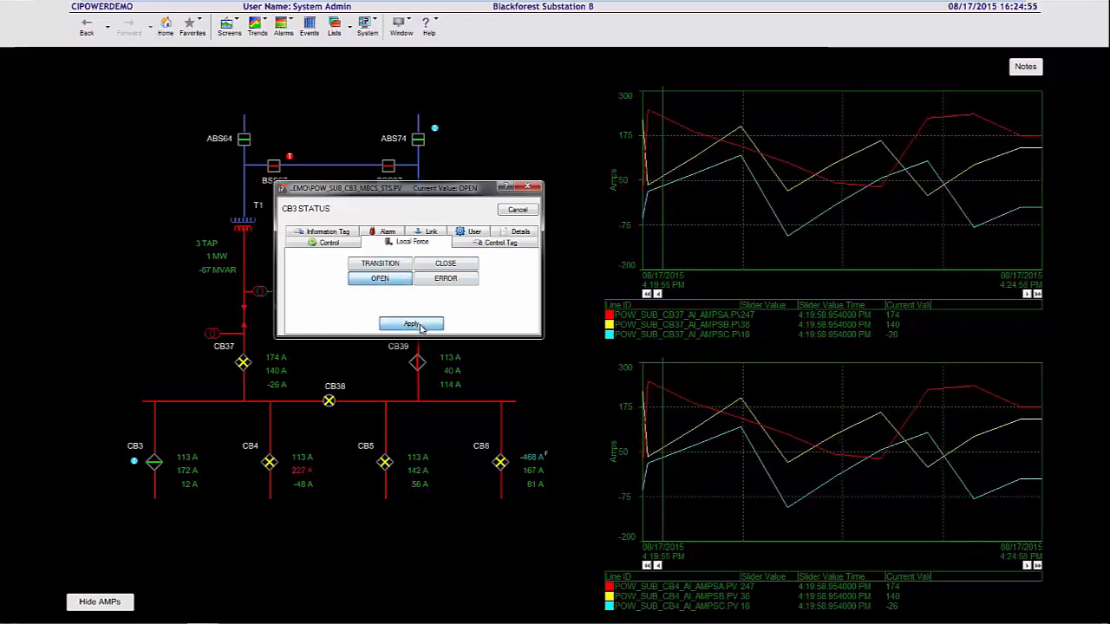
{"action": "left_click", "coordinate": [417, 324]}
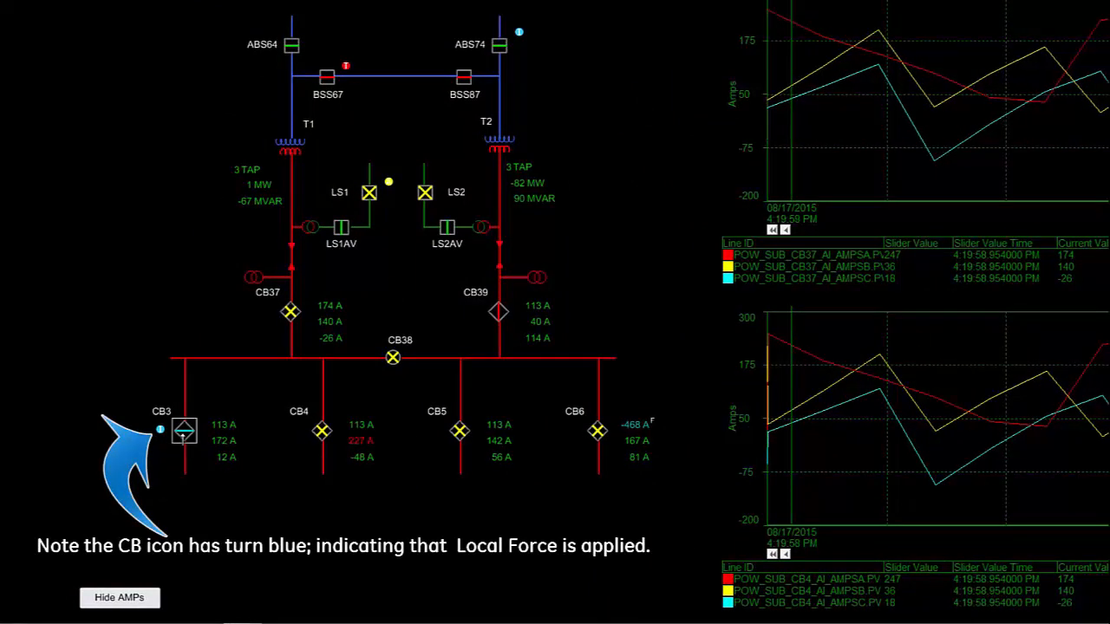
Step: Change the local force on CB3's status to CLOSE and apply it
{"action": "left_click", "coordinate": [184, 431]}
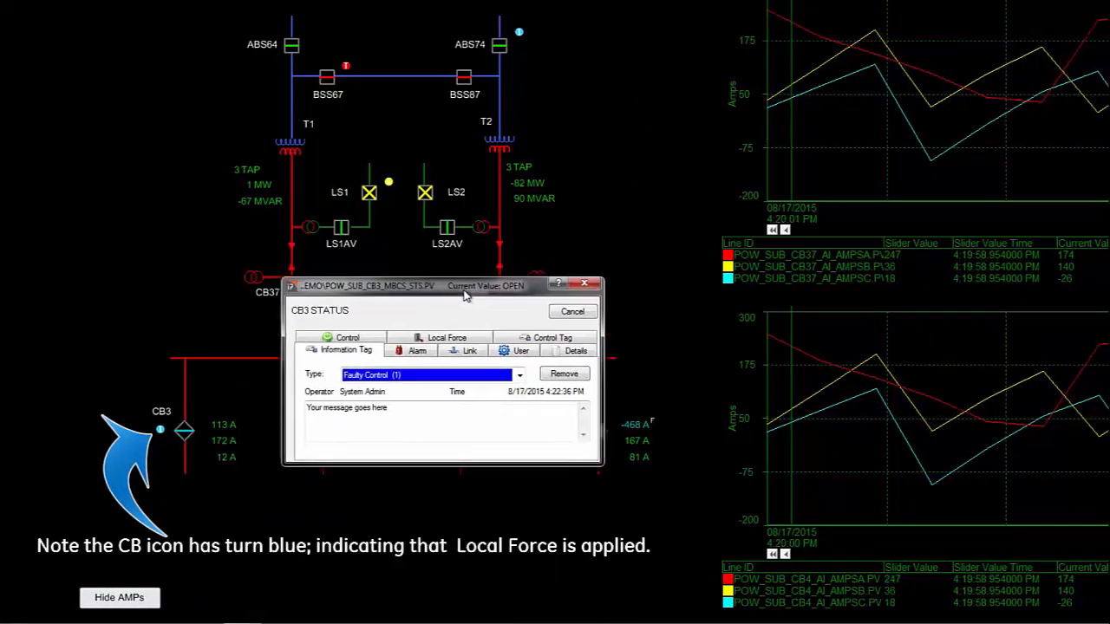
{"action": "left_click", "coordinate": [449, 327]}
{"action": "left_click", "coordinate": [487, 363]}
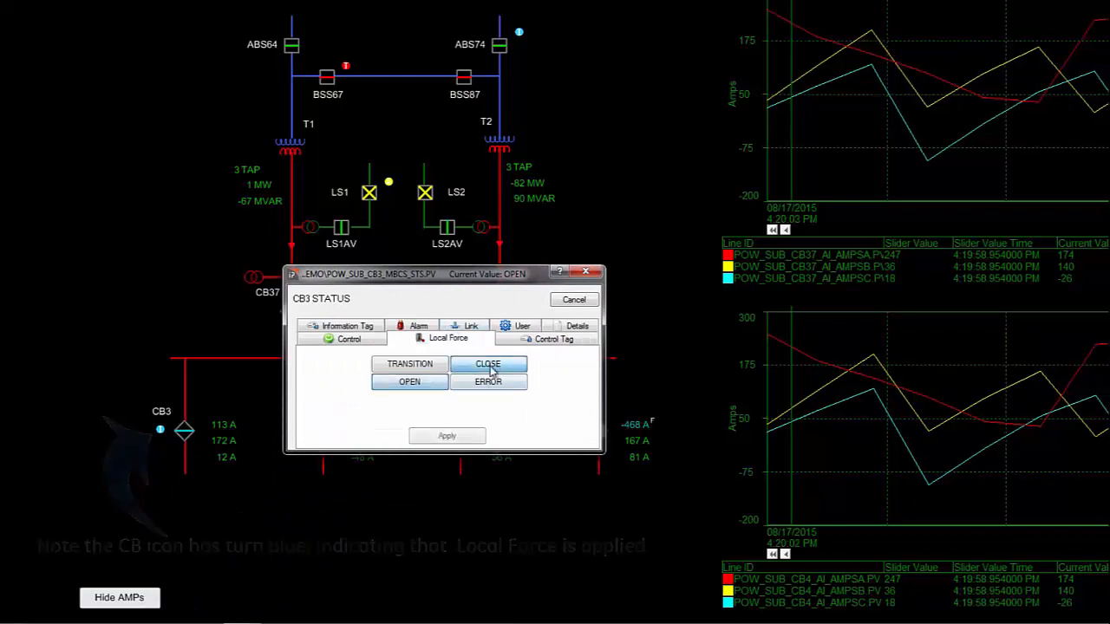
{"action": "left_click", "coordinate": [448, 436]}
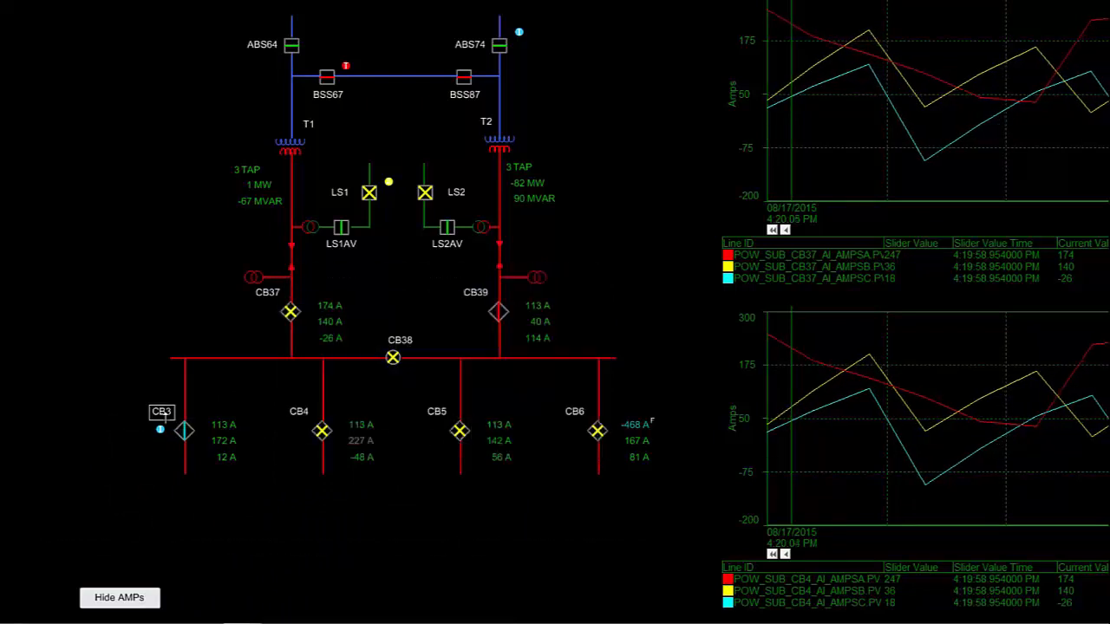
{"action": "left_click", "coordinate": [185, 429]}
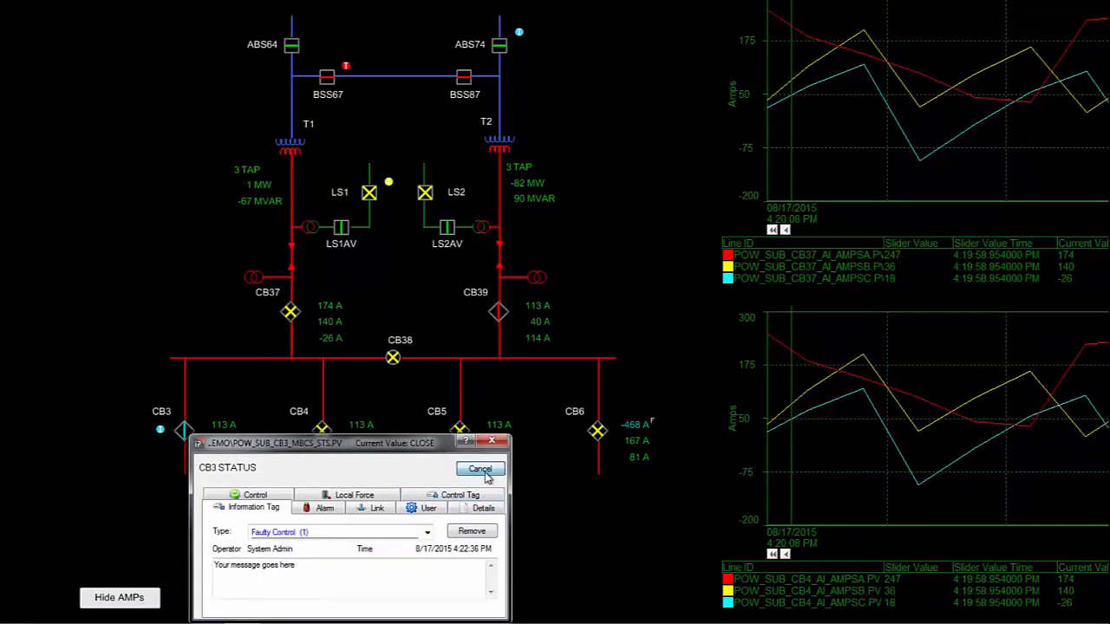
{"action": "left_click", "coordinate": [479, 468]}
Step: Apply a local force of 500 to CB3's A phase current
{"action": "left_click", "coordinate": [222, 434]}
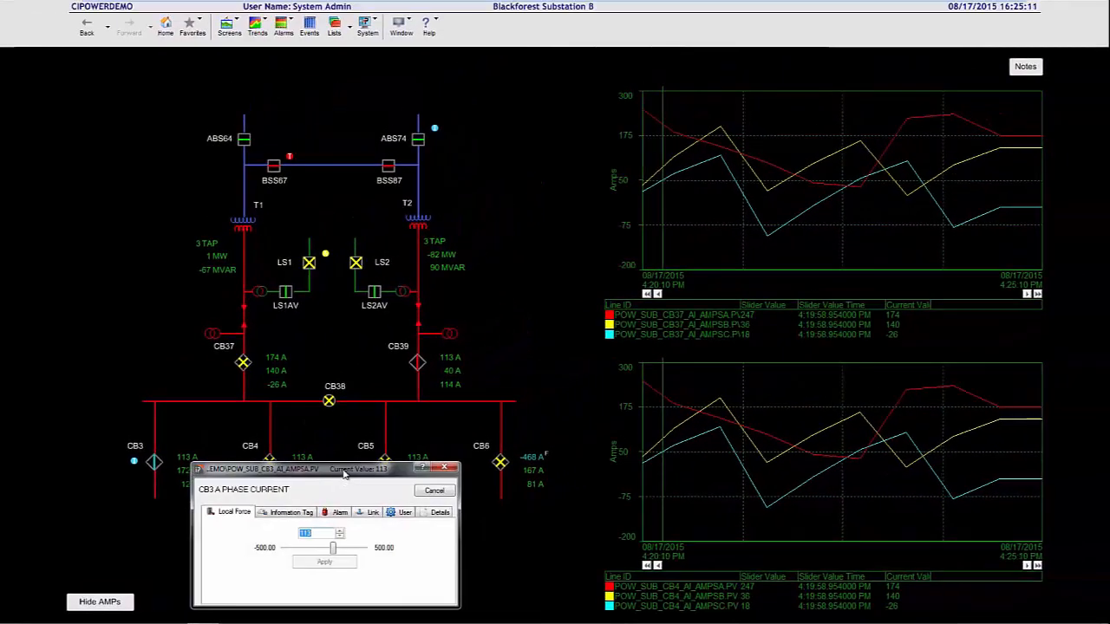
{"action": "left_click_drag", "start_coordinate": [344, 473], "coordinate": [457, 180]}
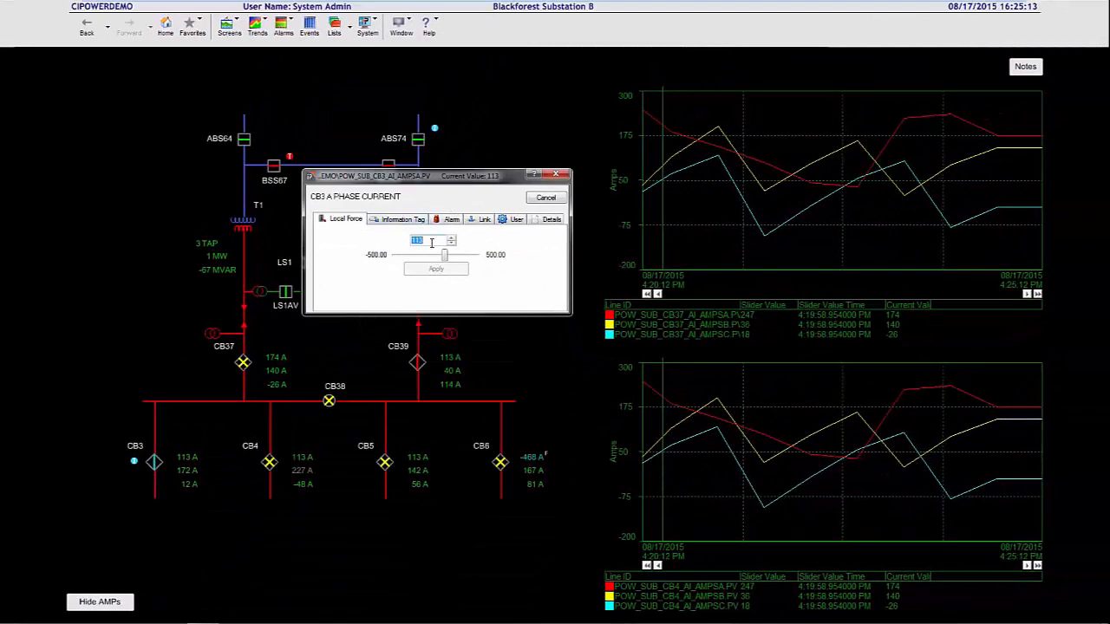
{"action": "left_click_drag", "start_coordinate": [444, 256], "coordinate": [482, 264]}
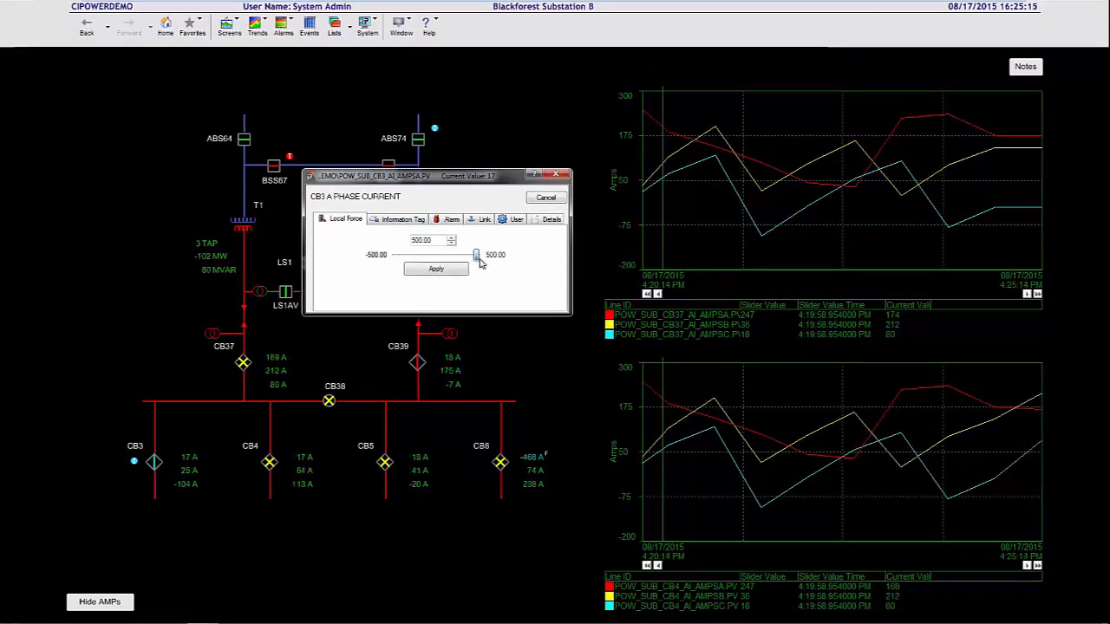
{"action": "left_click", "coordinate": [436, 269]}
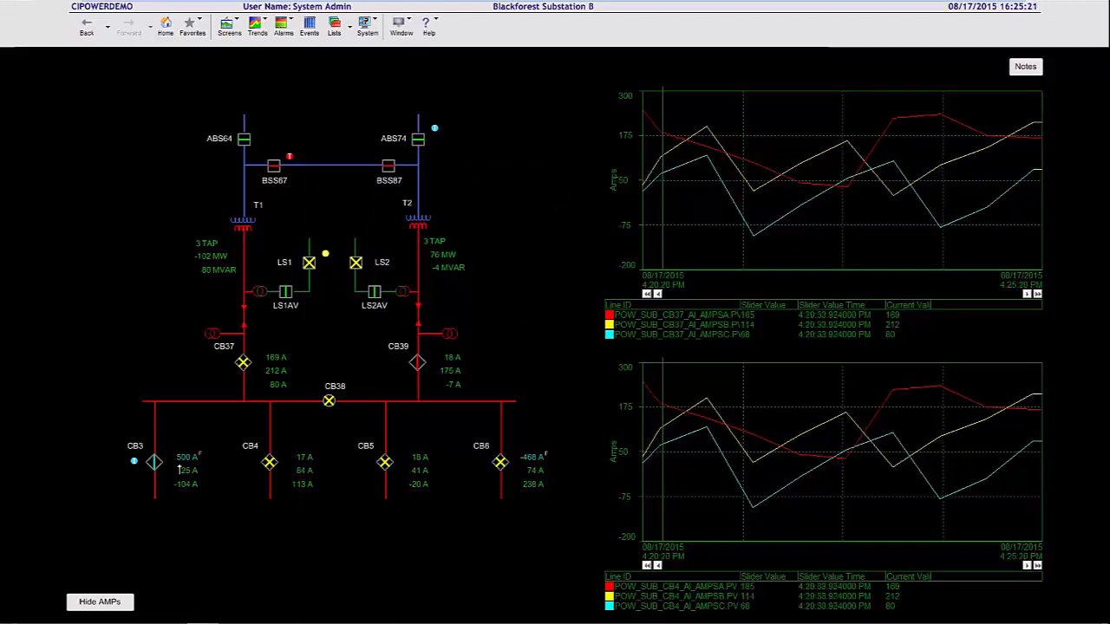
Step: Remove the local forces from CB3's A phase current and from CB3's status
{"action": "left_click", "coordinate": [185, 459]}
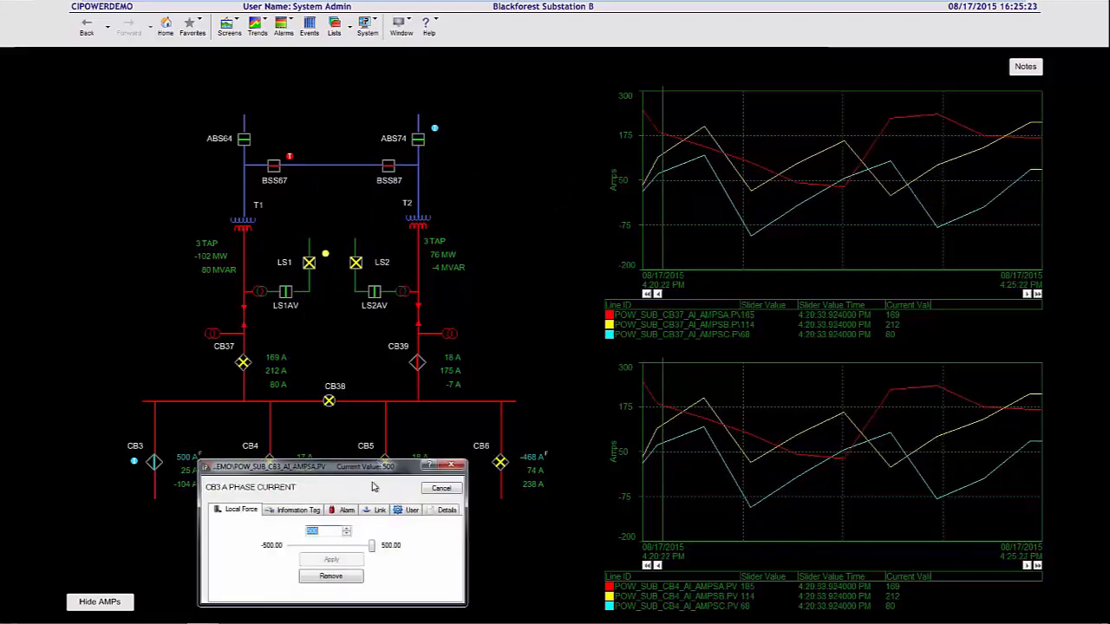
{"action": "left_click", "coordinate": [346, 577]}
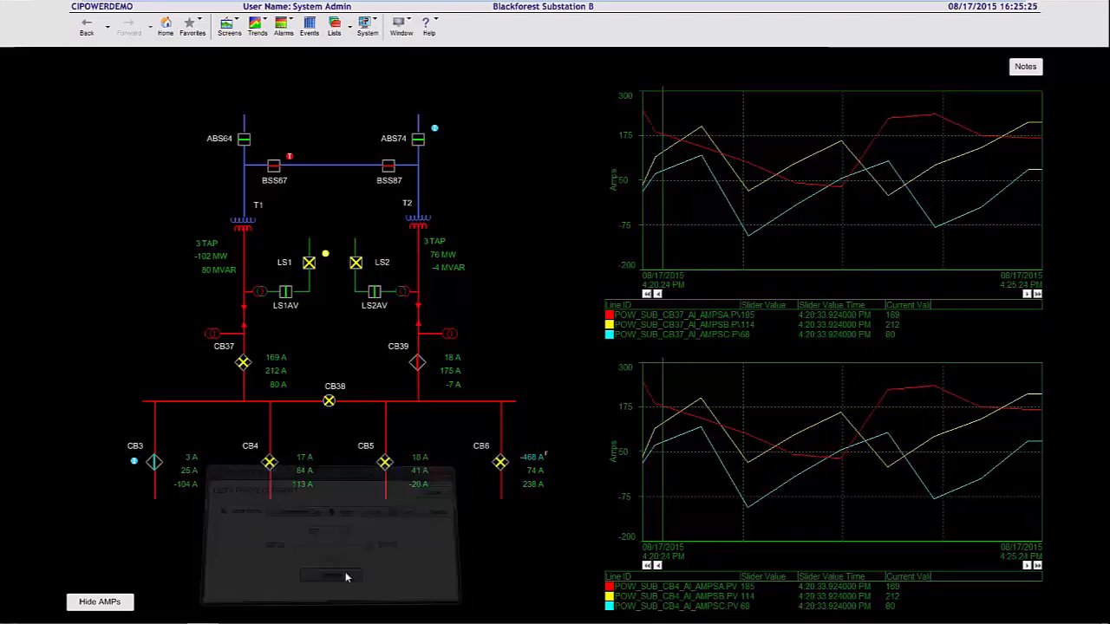
{"action": "left_click", "coordinate": [155, 463]}
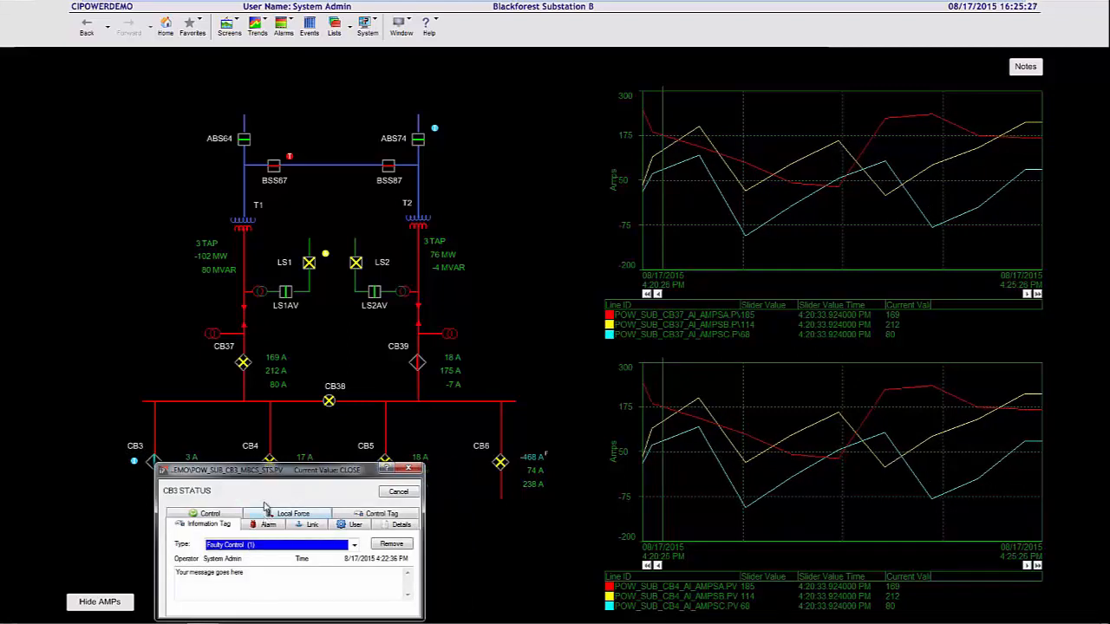
{"action": "left_click_drag", "start_coordinate": [269, 469], "coordinate": [338, 301]}
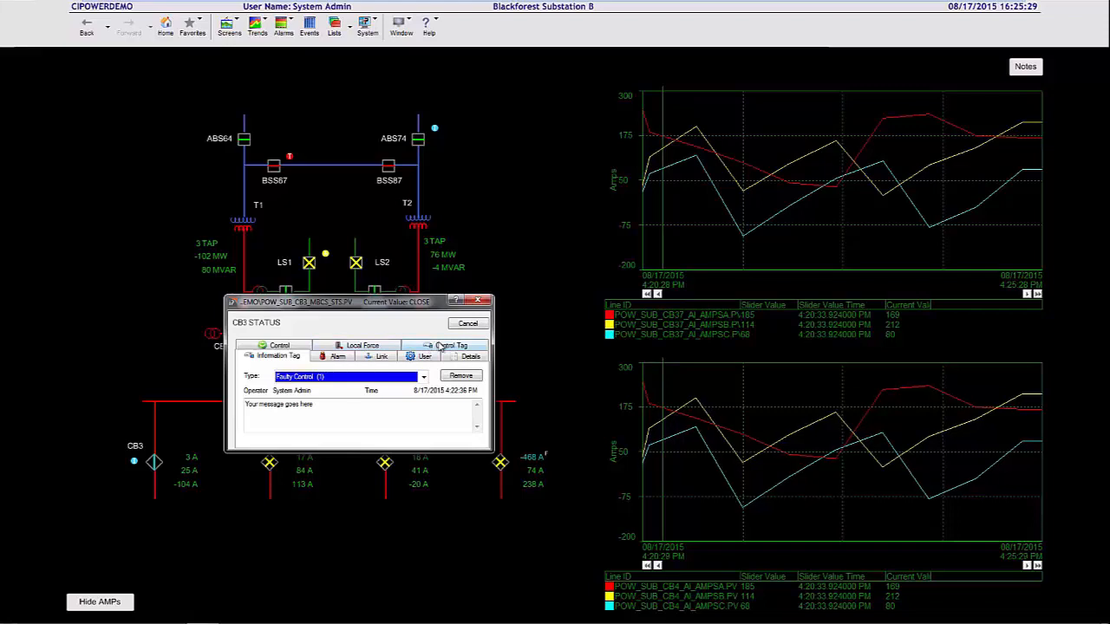
{"action": "left_click", "coordinate": [351, 346]}
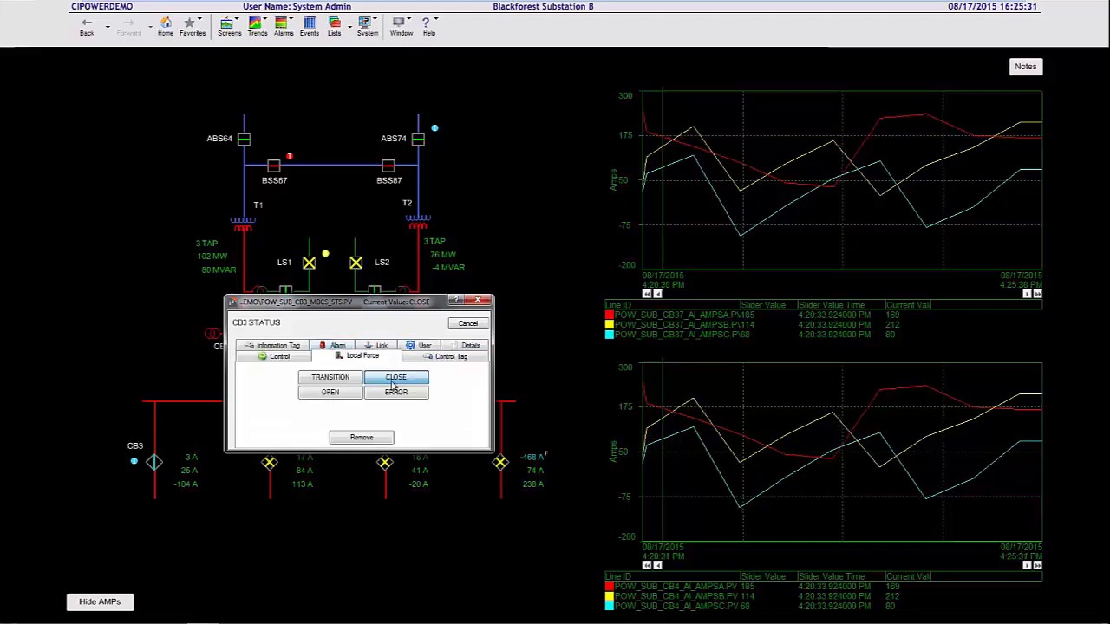
{"action": "left_click", "coordinate": [364, 440]}
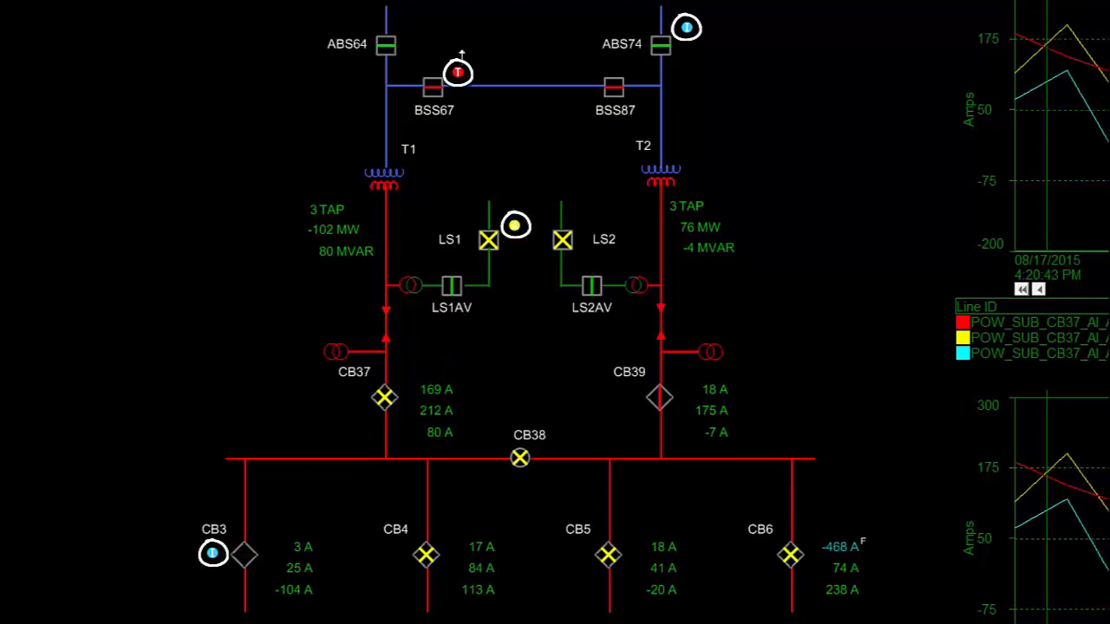
Step: Review the information tag on ABS74, the control tag on BSS67 and the LS1 status dialog, closing each without changes
{"action": "mouse_move", "coordinate": [459, 74]}
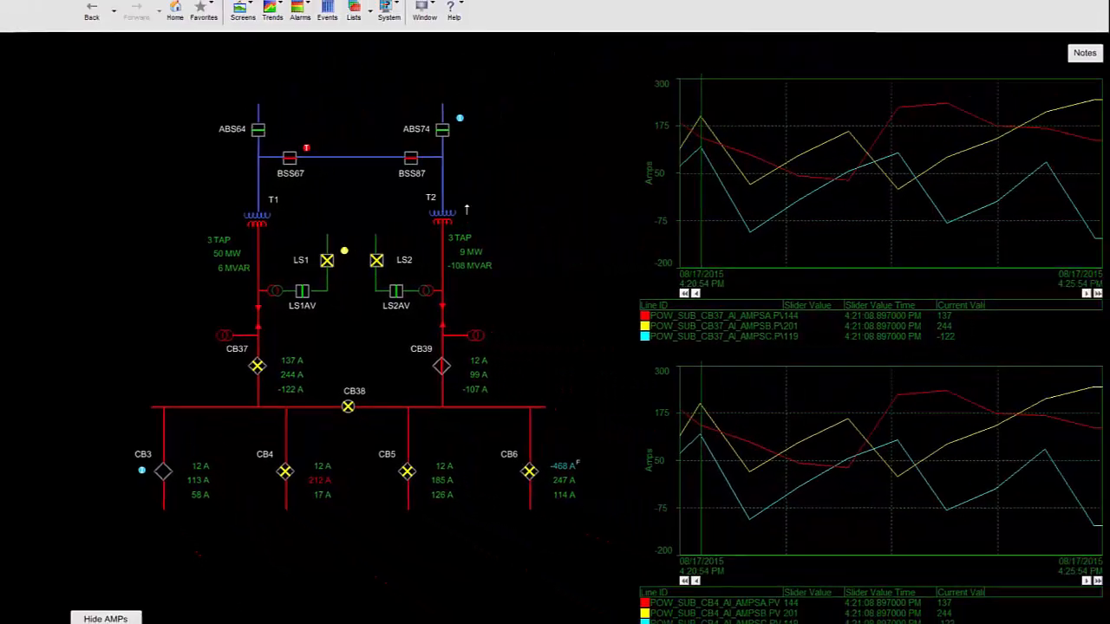
{"action": "left_click", "coordinate": [418, 138]}
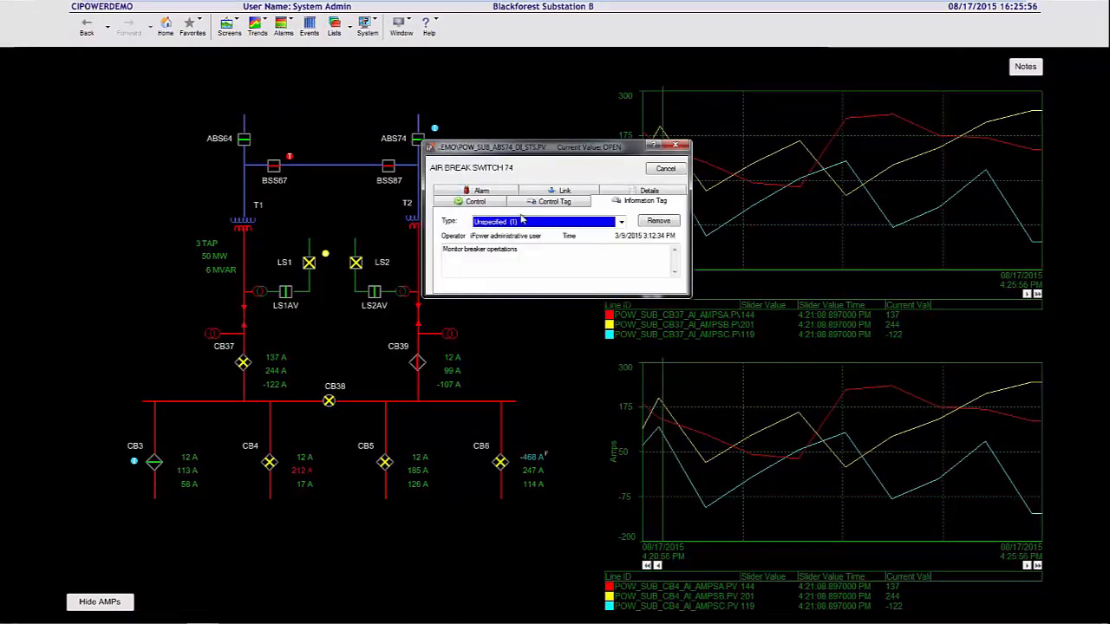
{"action": "left_click", "coordinate": [666, 169]}
{"action": "left_click", "coordinate": [274, 166]}
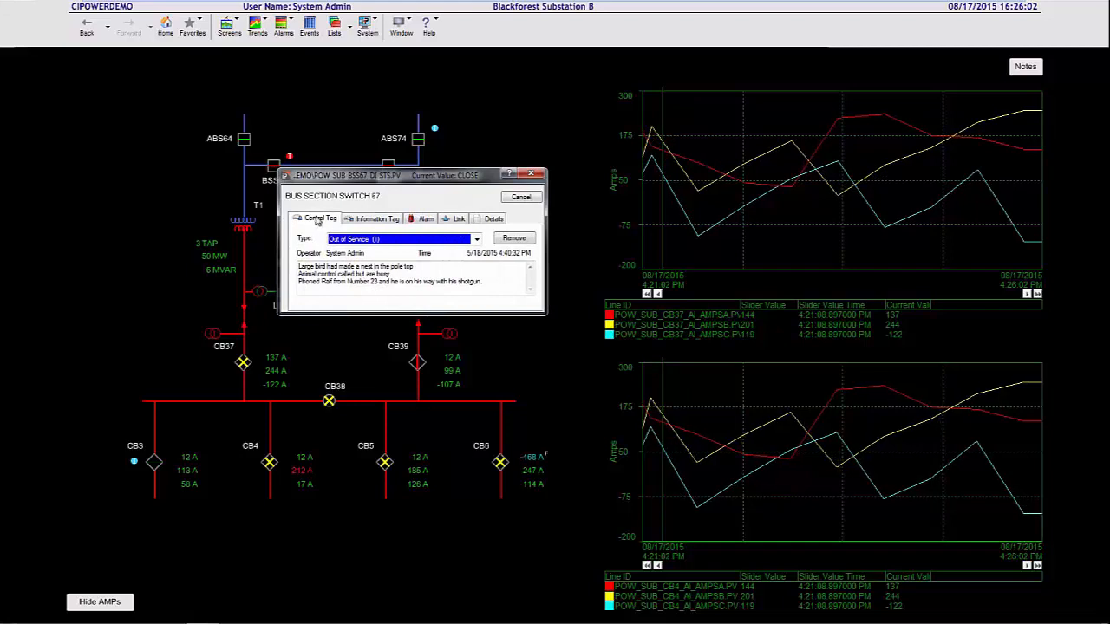
{"action": "left_click", "coordinate": [520, 198]}
{"action": "left_click", "coordinate": [309, 262]}
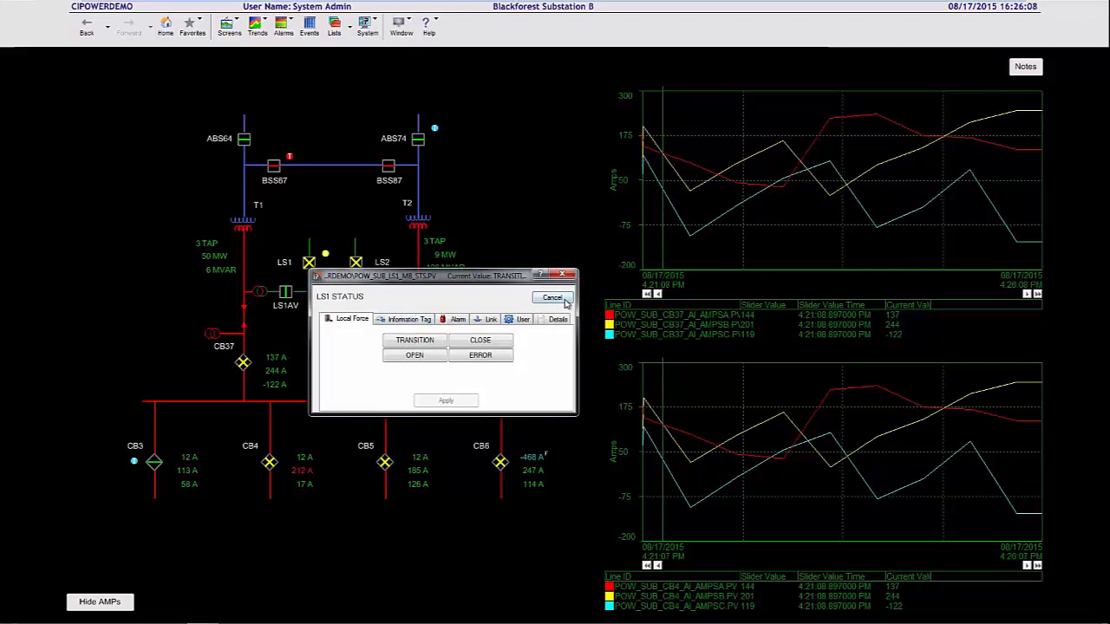
{"action": "left_click", "coordinate": [553, 299]}
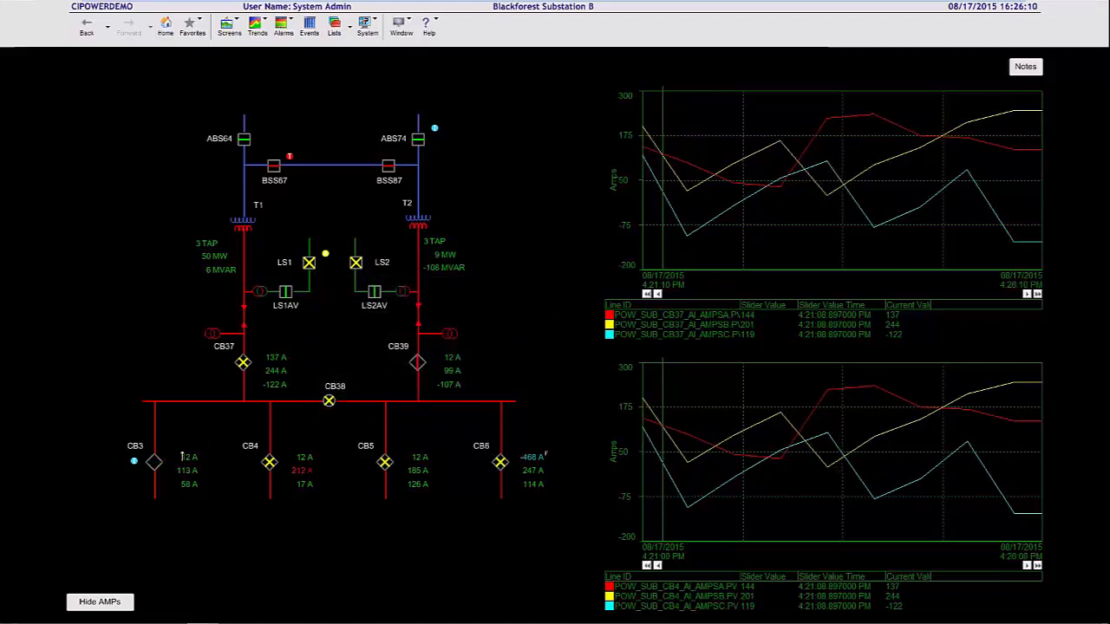
Step: Remove the Faulty Control information tag from CB3
{"action": "left_click", "coordinate": [153, 464]}
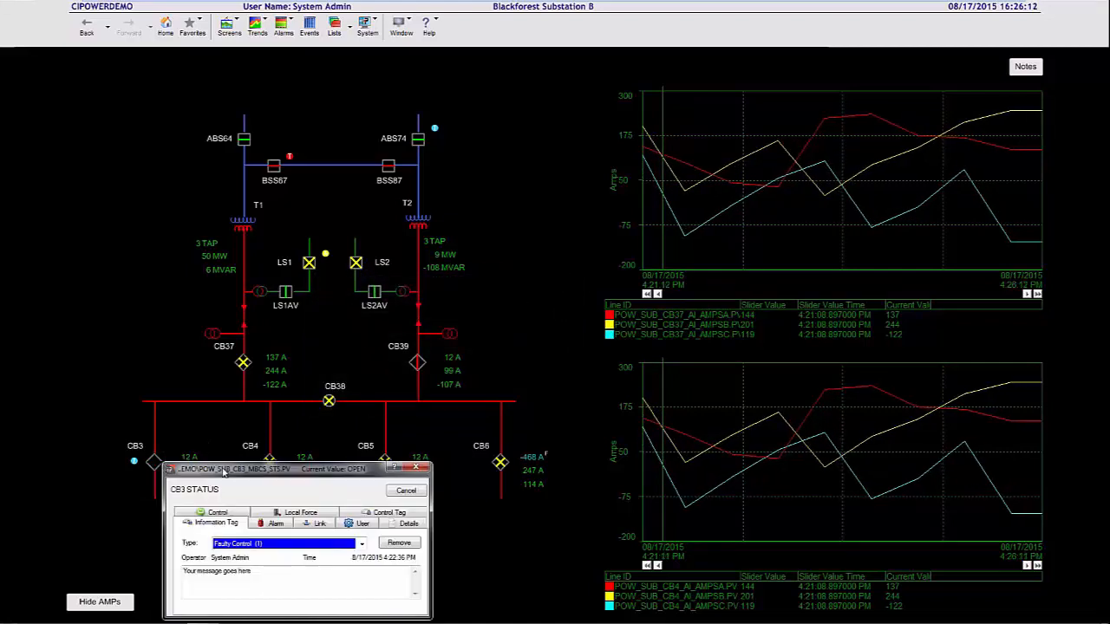
{"action": "left_click_drag", "start_coordinate": [261, 459], "coordinate": [567, 83]}
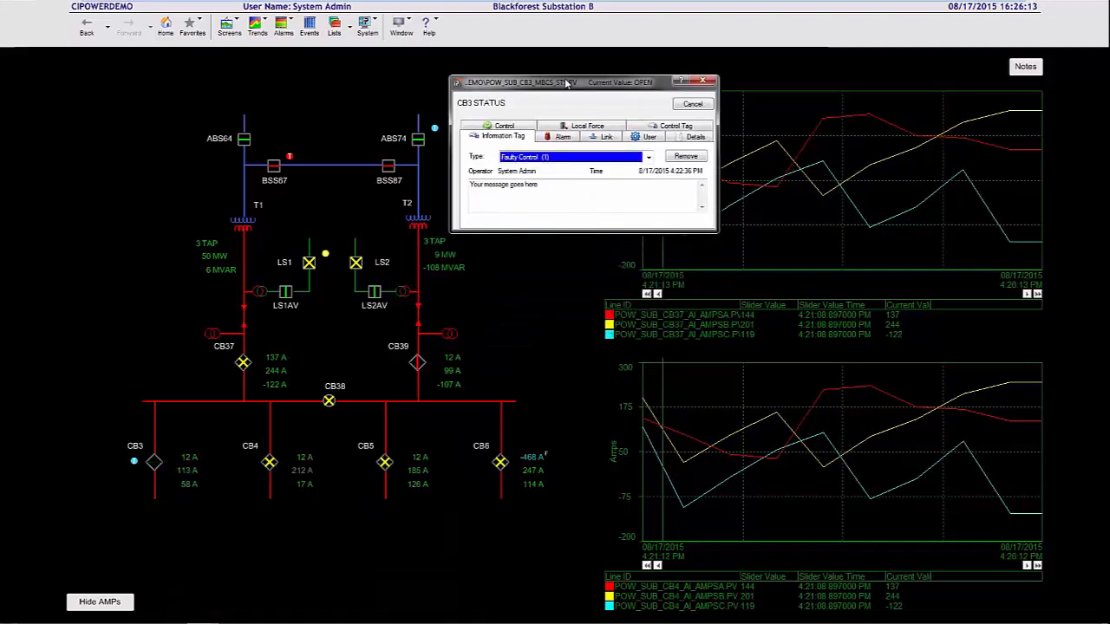
{"action": "left_click", "coordinate": [696, 158]}
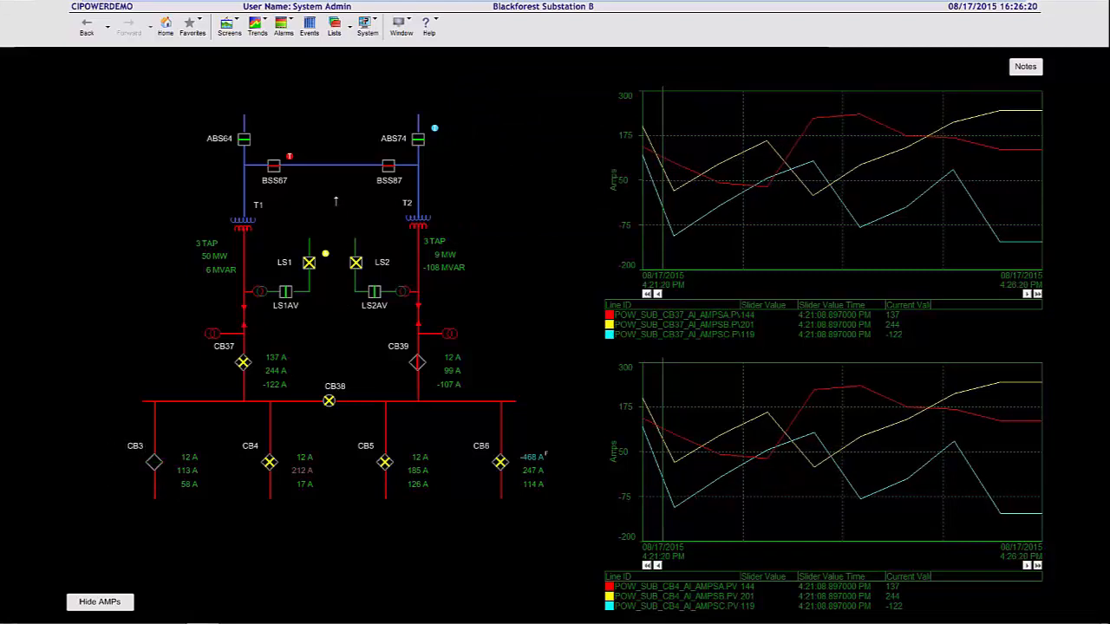
{"action": "mouse_move", "coordinate": [292, 159]}
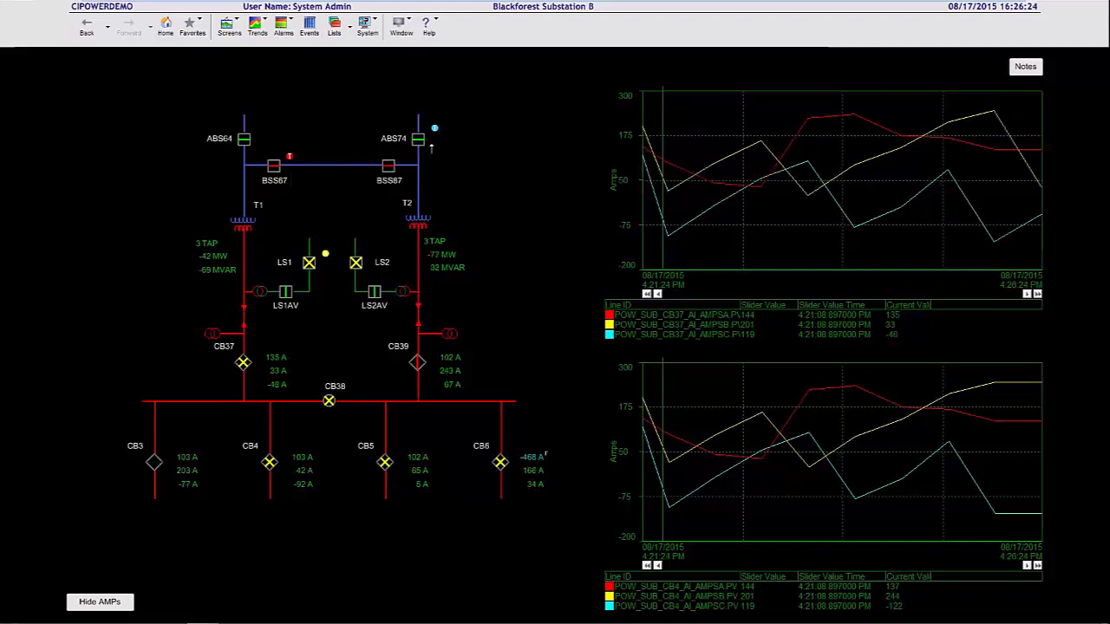
{"action": "mouse_move", "coordinate": [437, 130]}
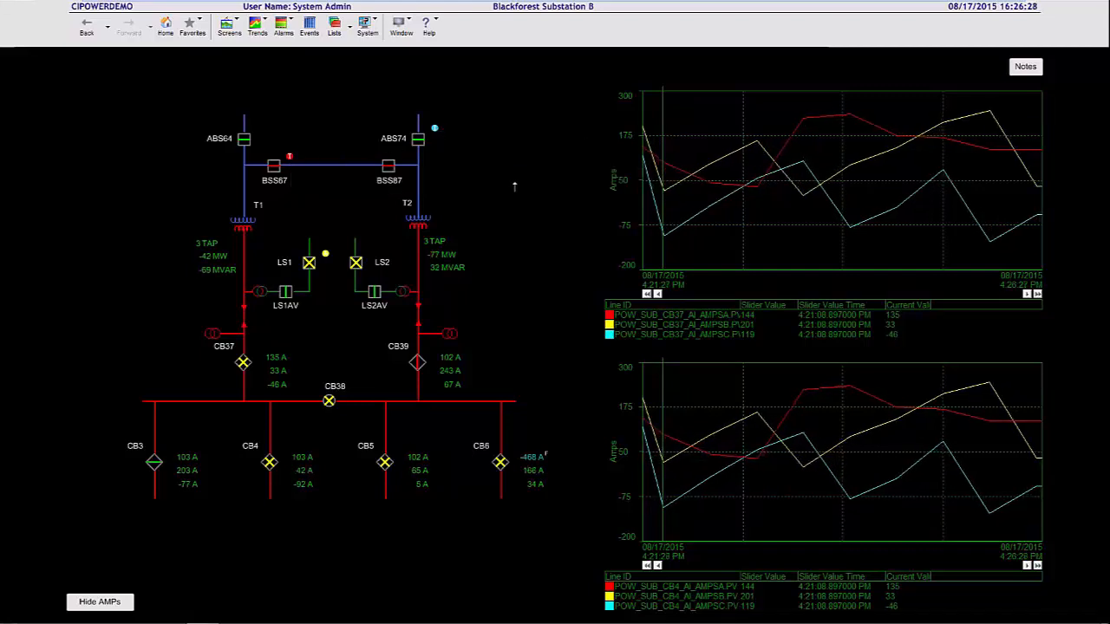
Step: Try to operate CB3 to OPEN, and examine the interlock details with their window moved clear of the CB3 STATUS dialog
{"action": "left_click", "coordinate": [154, 463]}
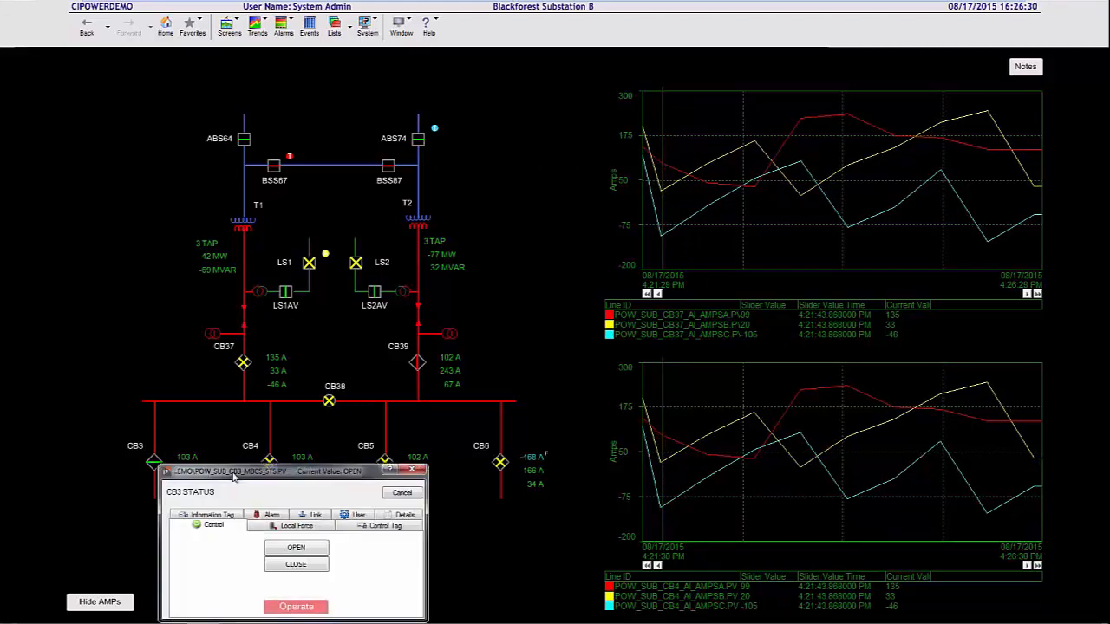
{"action": "left_click_drag", "start_coordinate": [241, 472], "coordinate": [519, 250]}
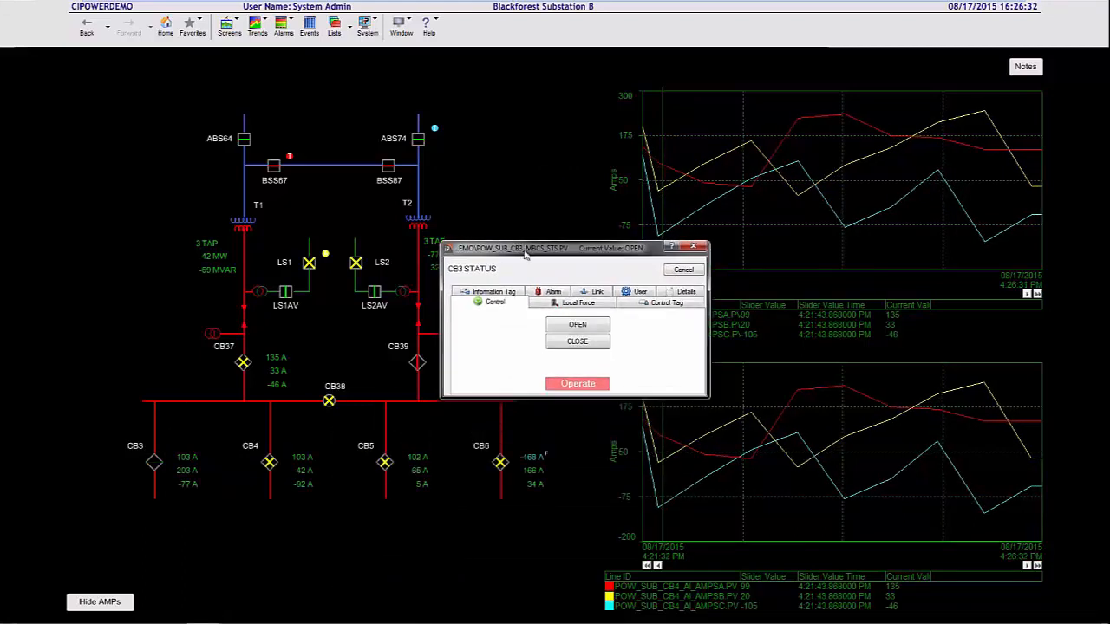
{"action": "left_click", "coordinate": [581, 328]}
{"action": "left_click", "coordinate": [588, 379]}
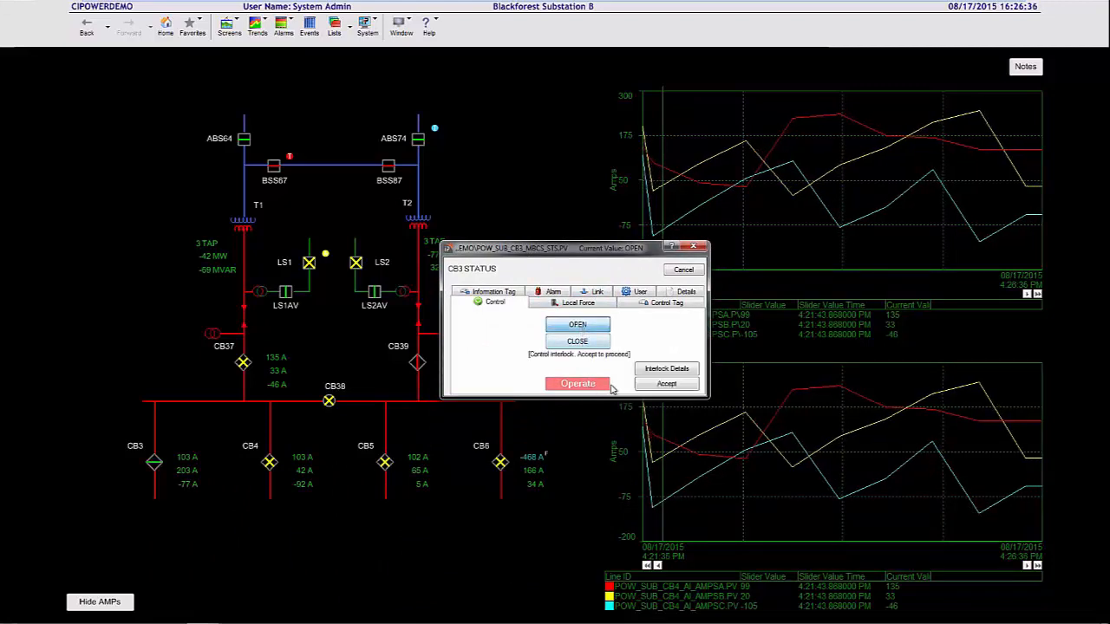
{"action": "left_click", "coordinate": [668, 369]}
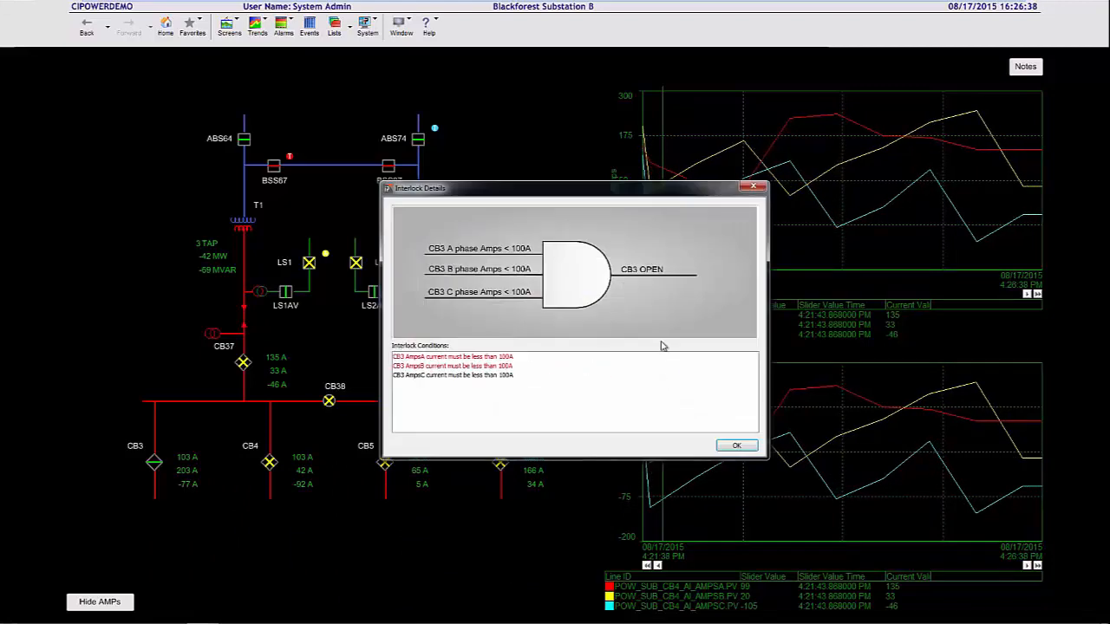
{"action": "left_click_drag", "start_coordinate": [623, 188], "coordinate": [263, 125]}
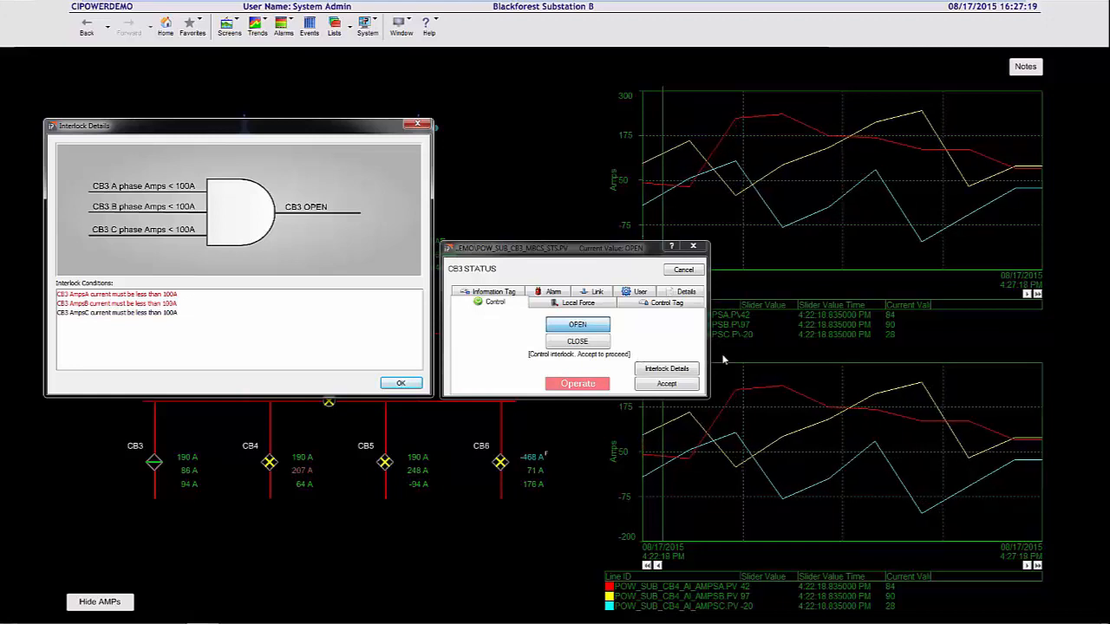
Step: Dismiss the pending OPEN command for CB3 and try to operate the breaker to CLOSE
{"action": "left_click", "coordinate": [684, 379]}
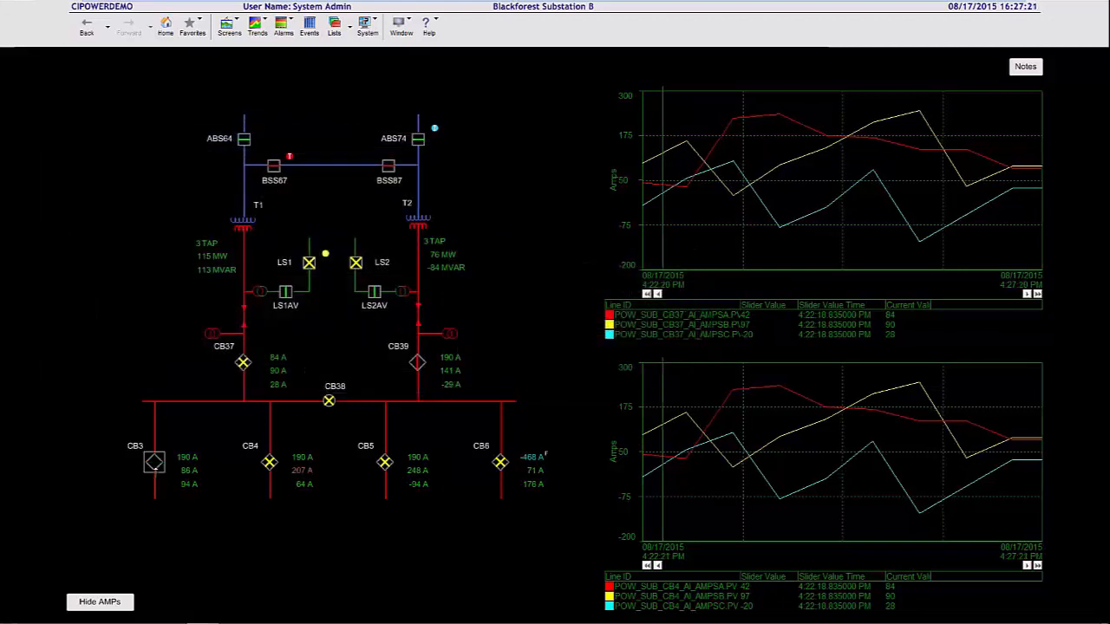
{"action": "left_click", "coordinate": [154, 463]}
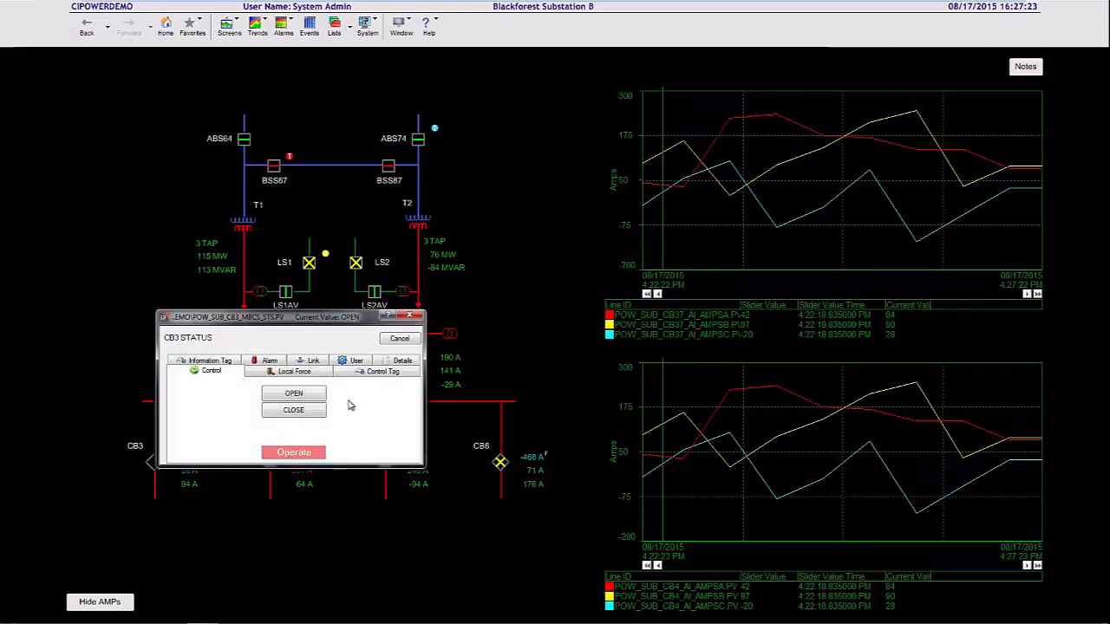
{"action": "left_click", "coordinate": [302, 413]}
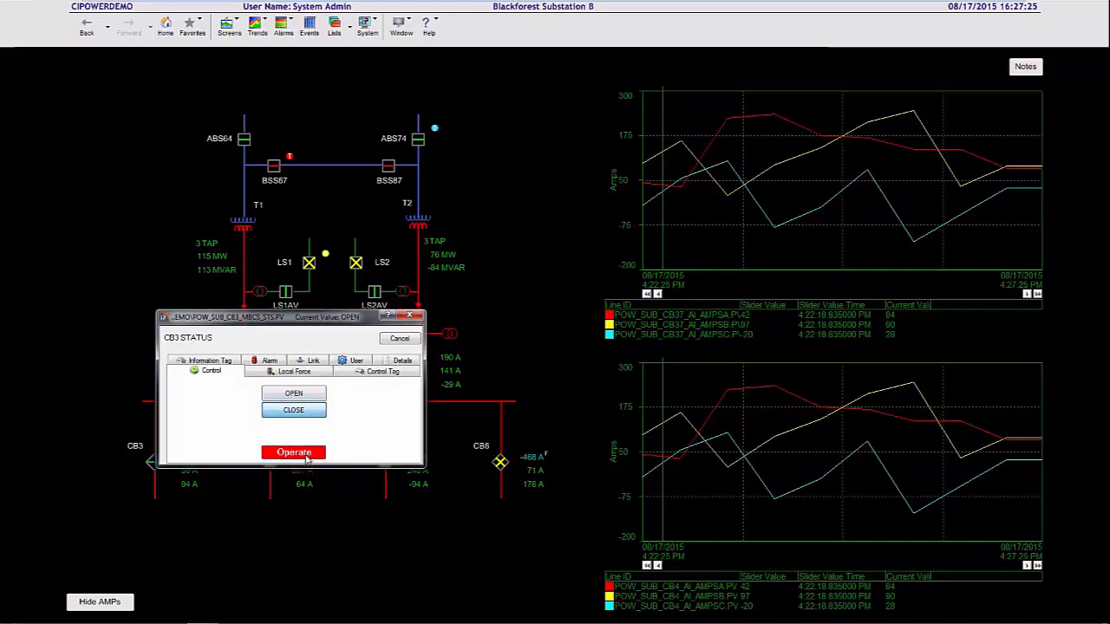
{"action": "left_click", "coordinate": [294, 452]}
{"action": "left_click", "coordinate": [303, 422]}
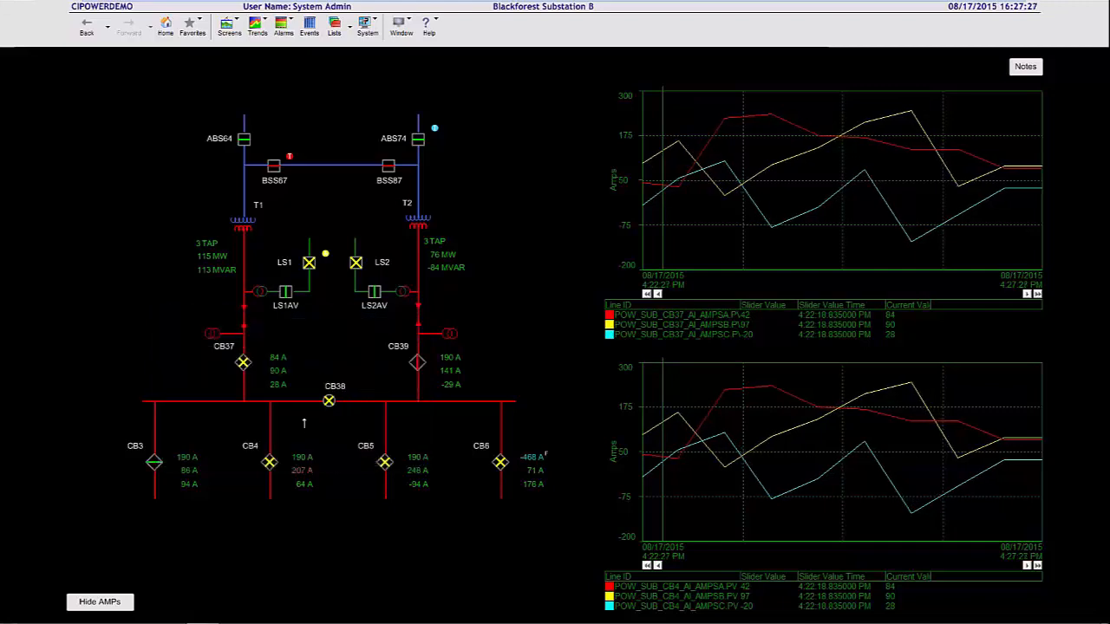
Step: Operate CB3 to OPEN, moving its status dialog clear of the breakers, accepting the control interlock and confirming the command
{"action": "left_click", "coordinate": [154, 463]}
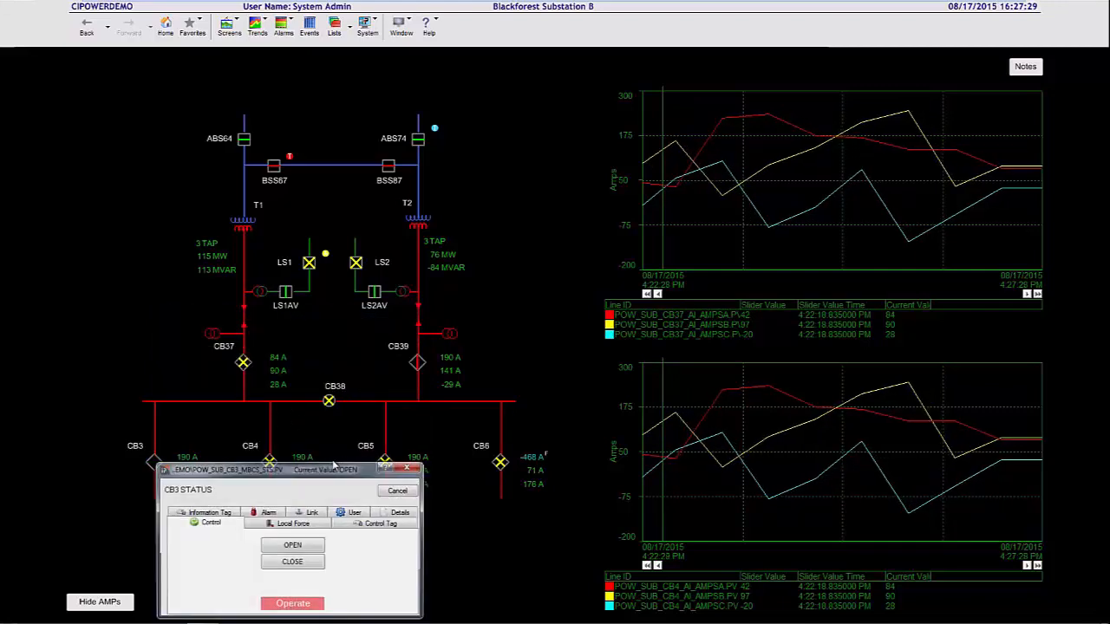
{"action": "left_click", "coordinate": [312, 546]}
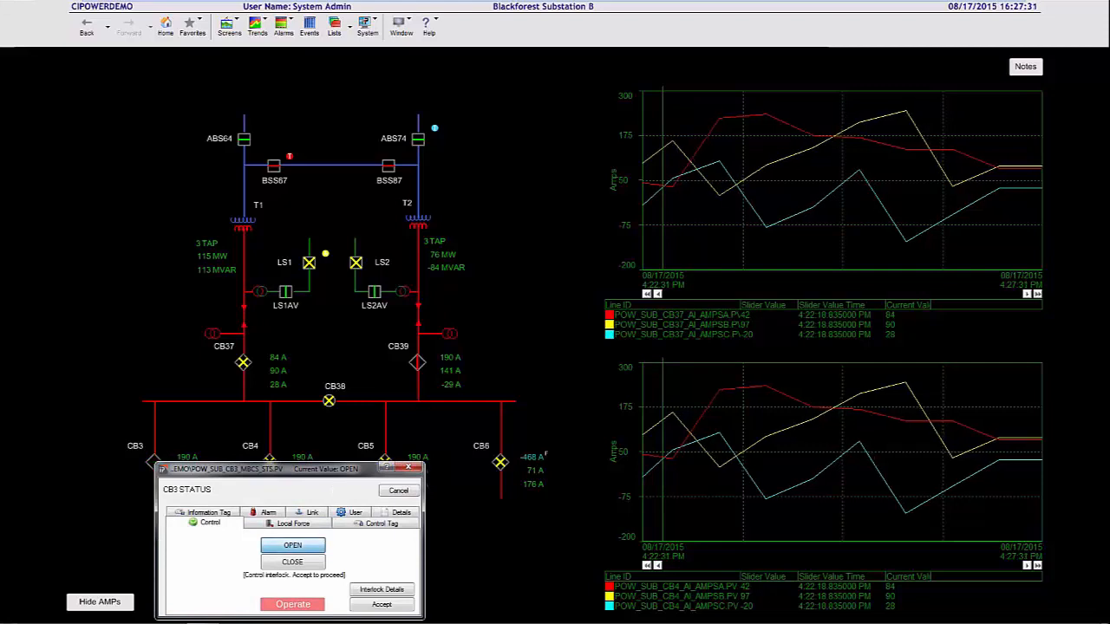
{"action": "left_click_drag", "start_coordinate": [339, 470], "coordinate": [581, 234]}
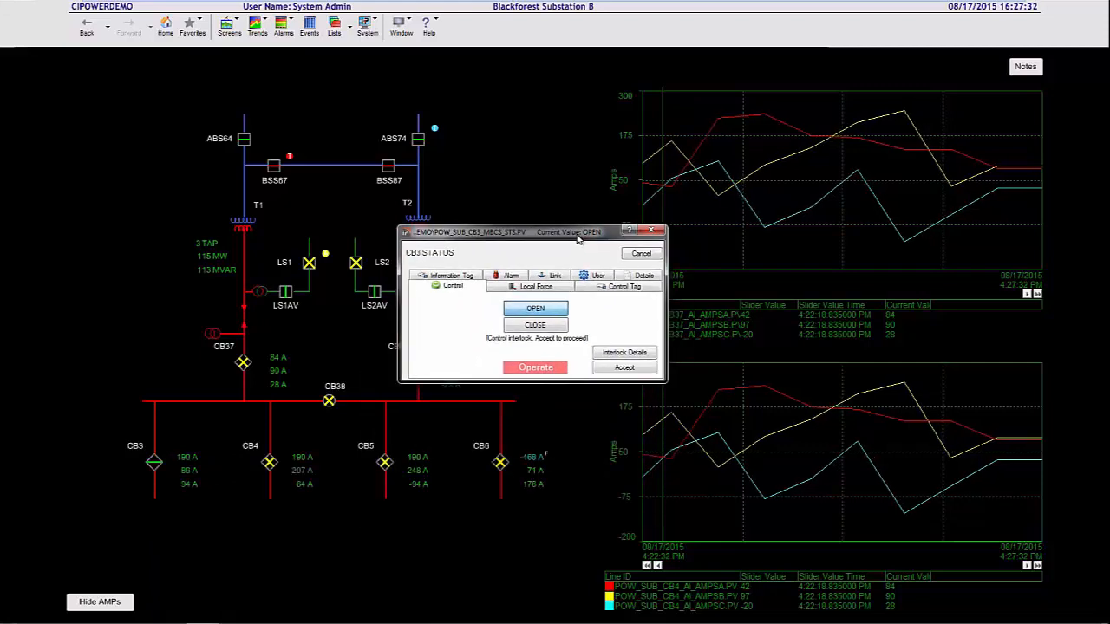
{"action": "left_click", "coordinate": [625, 369]}
{"action": "left_click", "coordinate": [528, 366]}
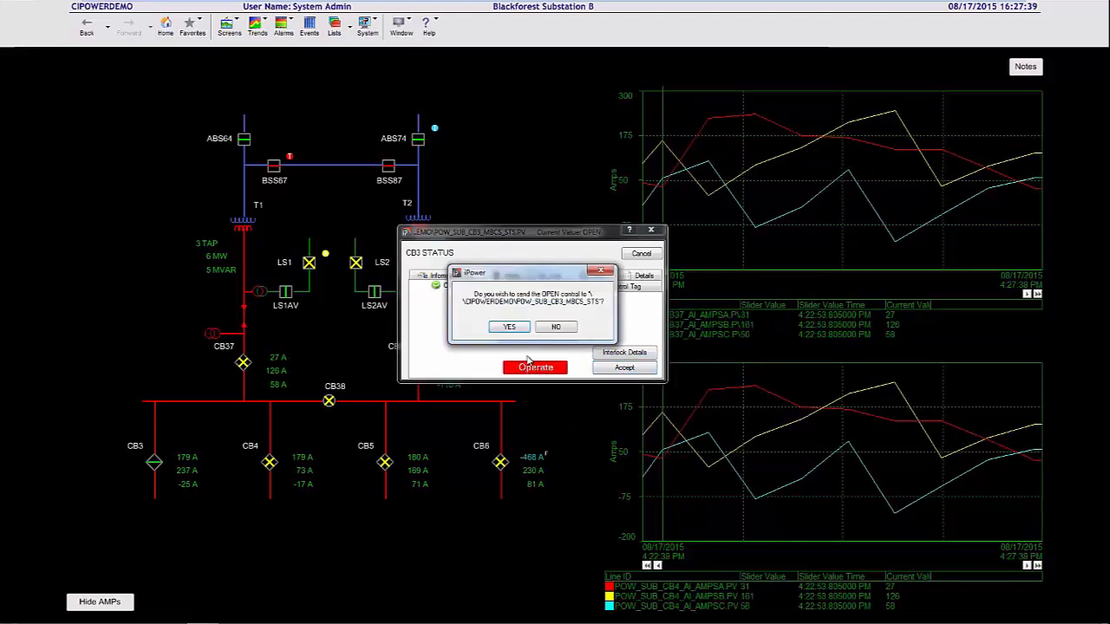
{"action": "left_click", "coordinate": [509, 327]}
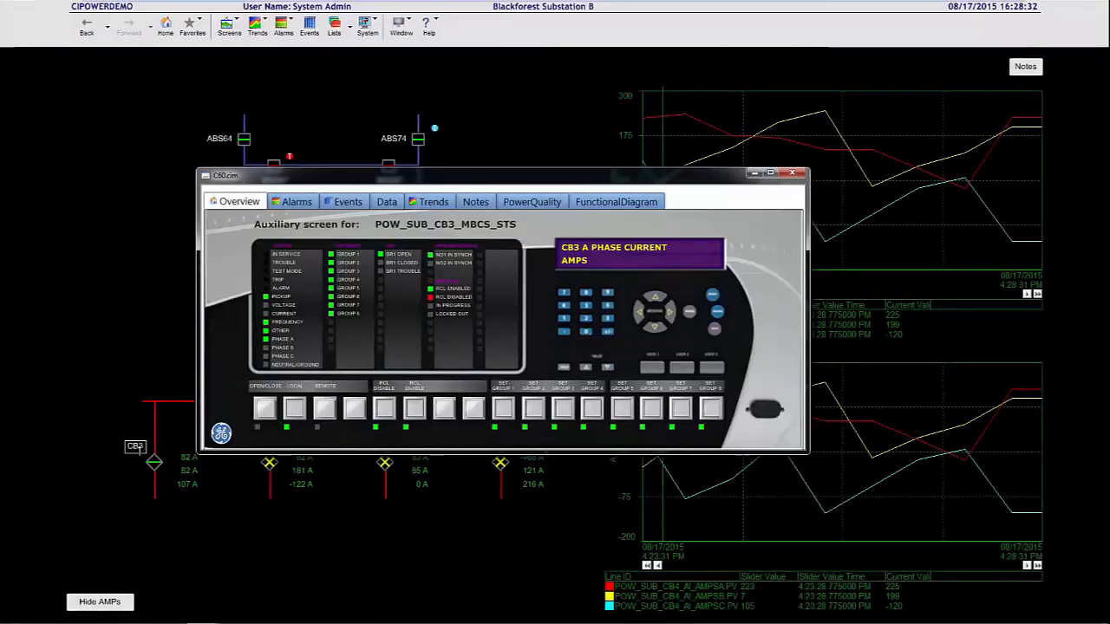
Step: Reopen CB3's auxiliary screen and look through its alarms, events, data and trends, ending on the overview
{"action": "left_click", "coordinate": [792, 172]}
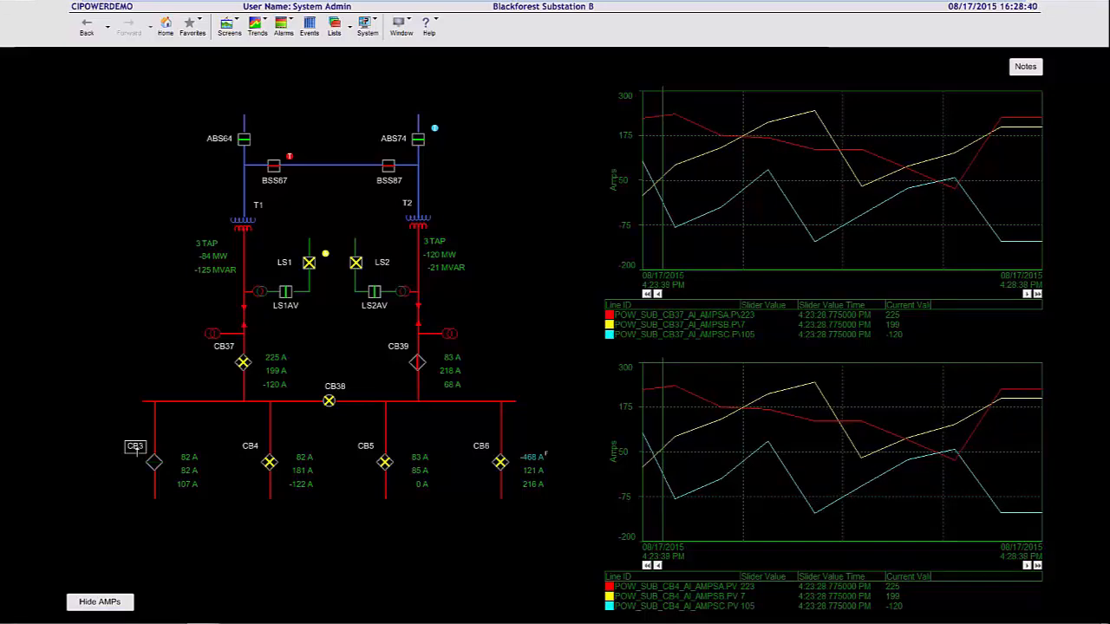
{"action": "left_click", "coordinate": [135, 447]}
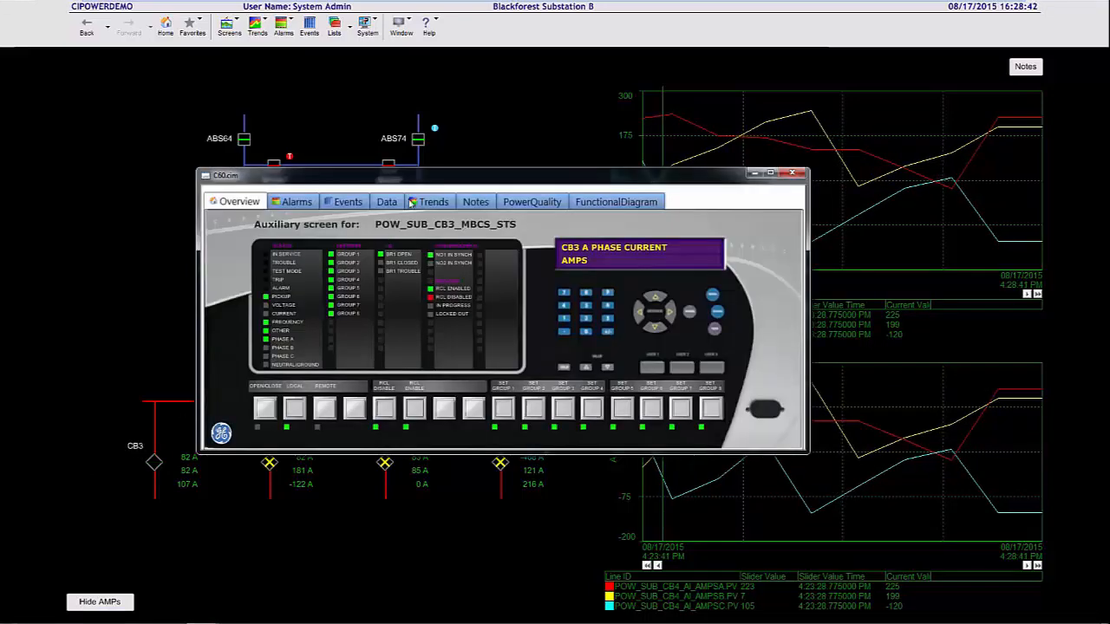
{"action": "left_click_drag", "start_coordinate": [430, 176], "coordinate": [588, 157]}
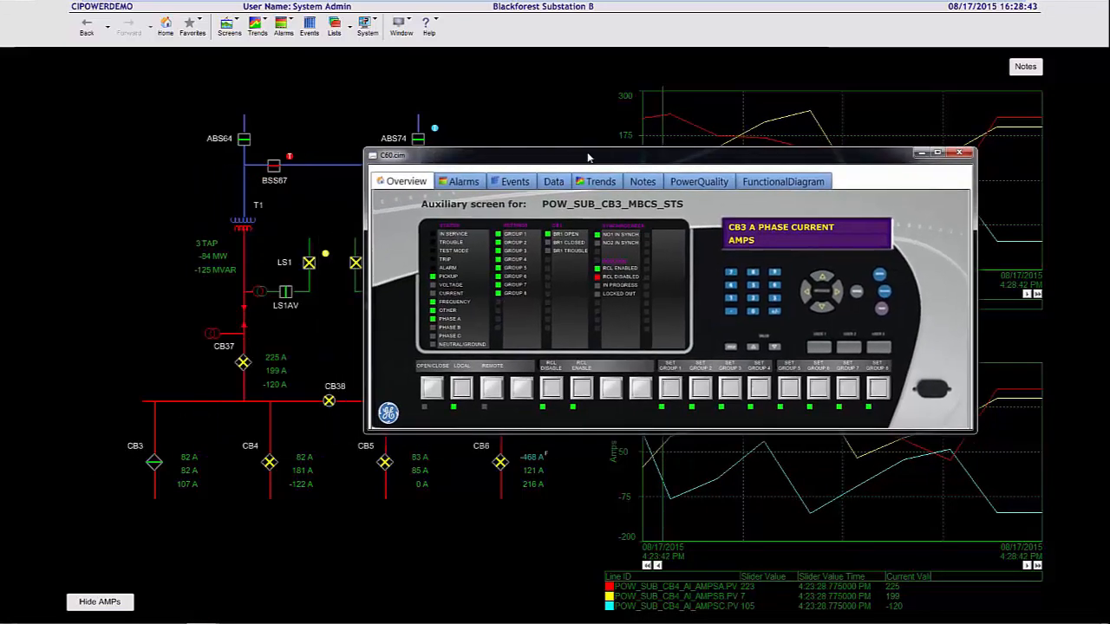
{"action": "left_click", "coordinate": [464, 181]}
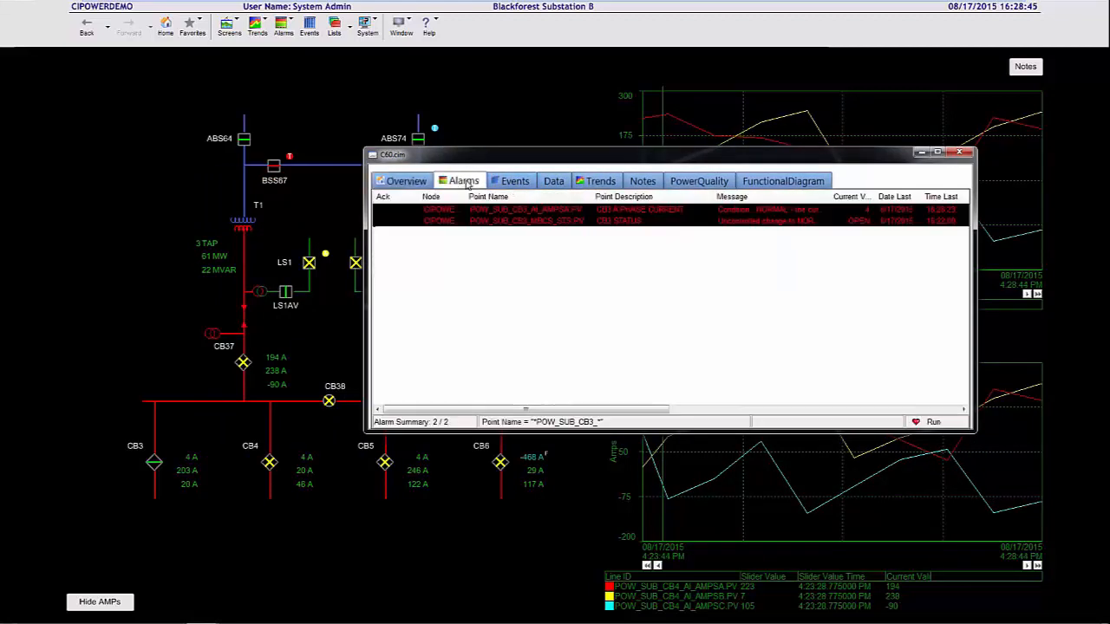
{"action": "left_click", "coordinate": [515, 181]}
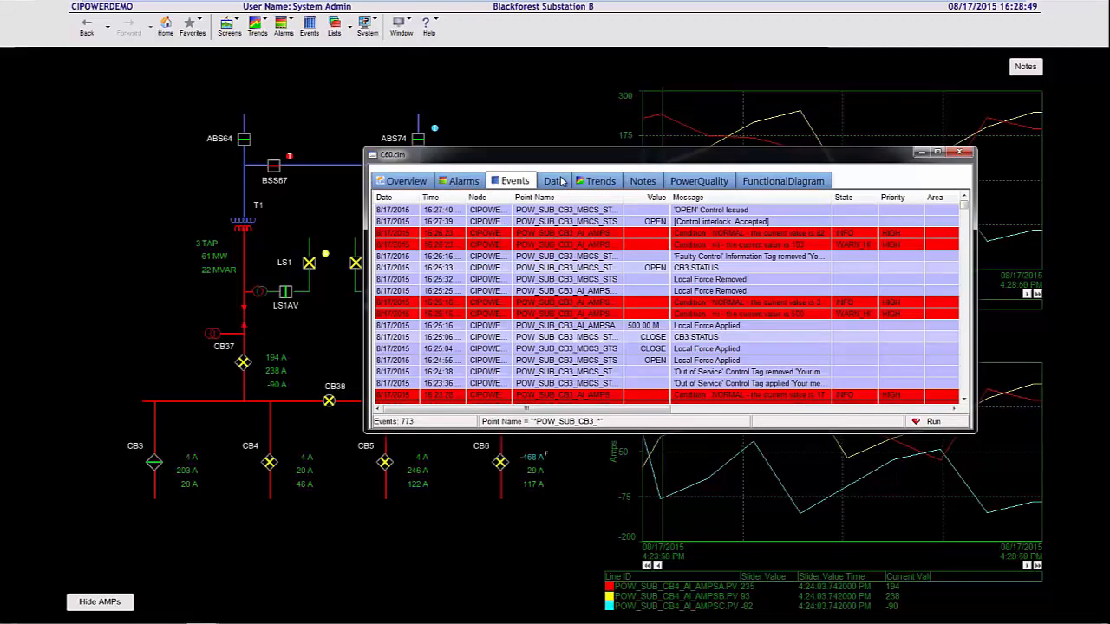
{"action": "left_click", "coordinate": [559, 181]}
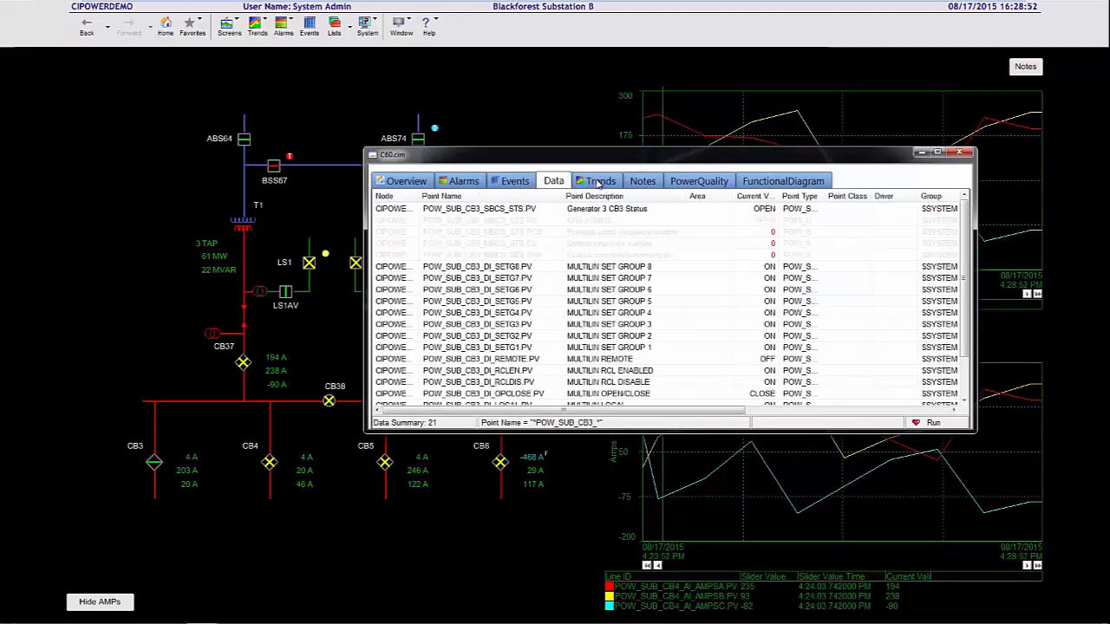
{"action": "left_click", "coordinate": [597, 183]}
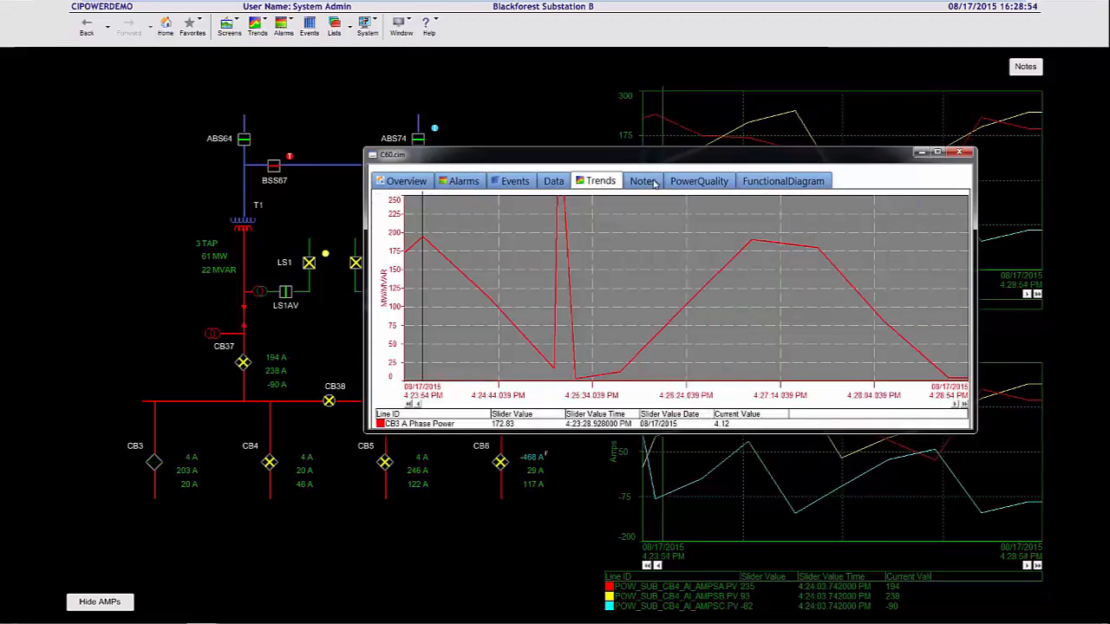
{"action": "left_click", "coordinate": [407, 181]}
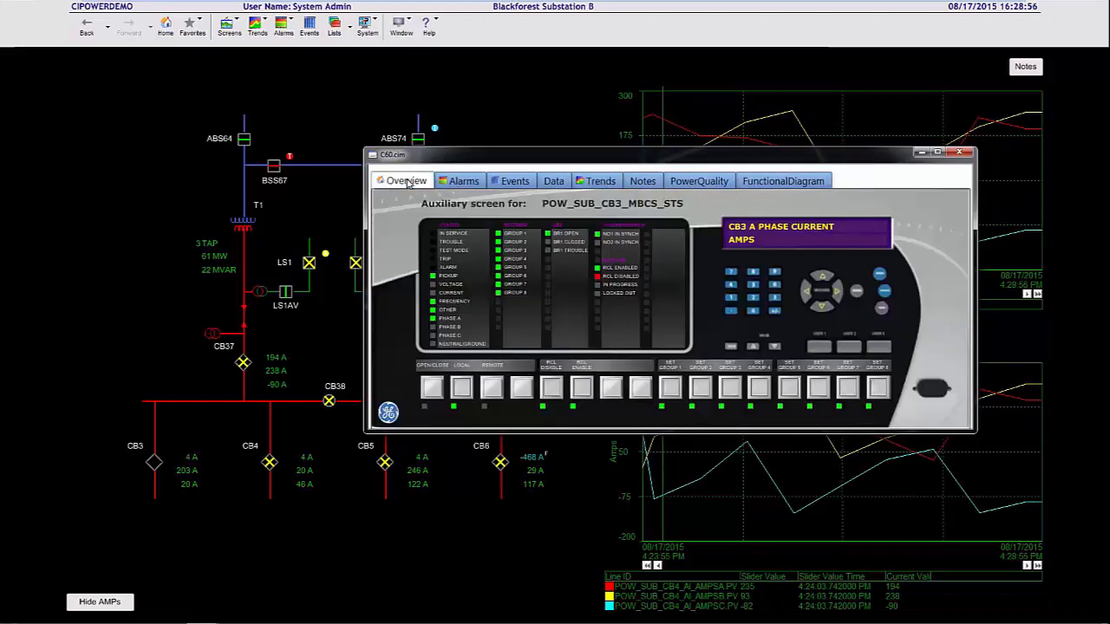
Step: Inspect the control dialogs behind the relay faceplate's OPEN/CLOSE and RCL DISABLE controls, cancelling both without operating anything
{"action": "left_click_drag", "start_coordinate": [482, 154], "coordinate": [444, 141]}
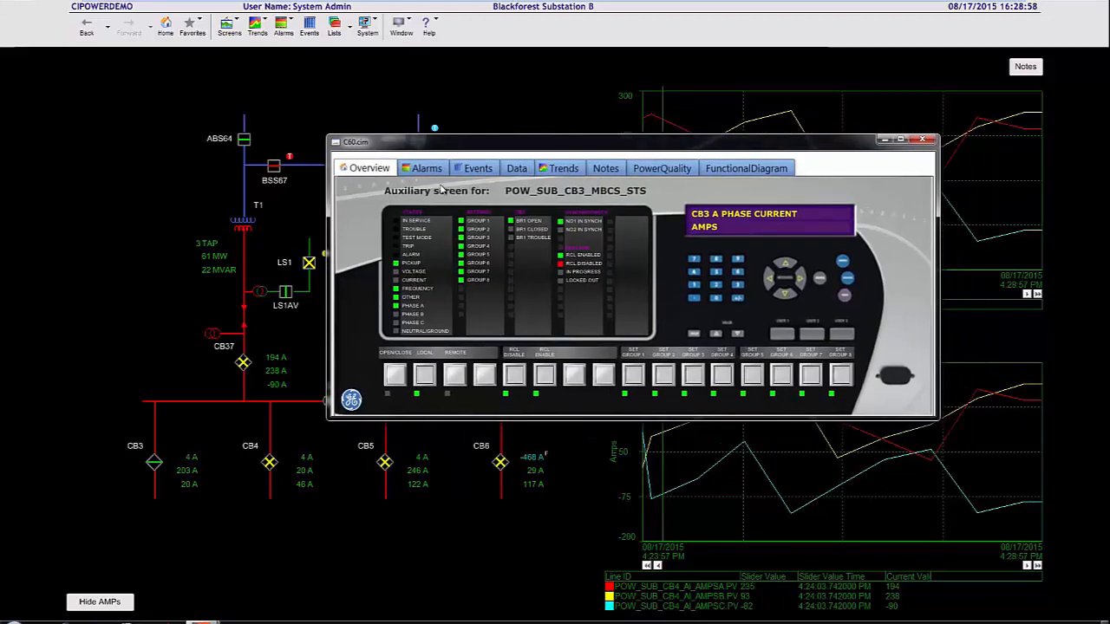
{"action": "left_click", "coordinate": [397, 376]}
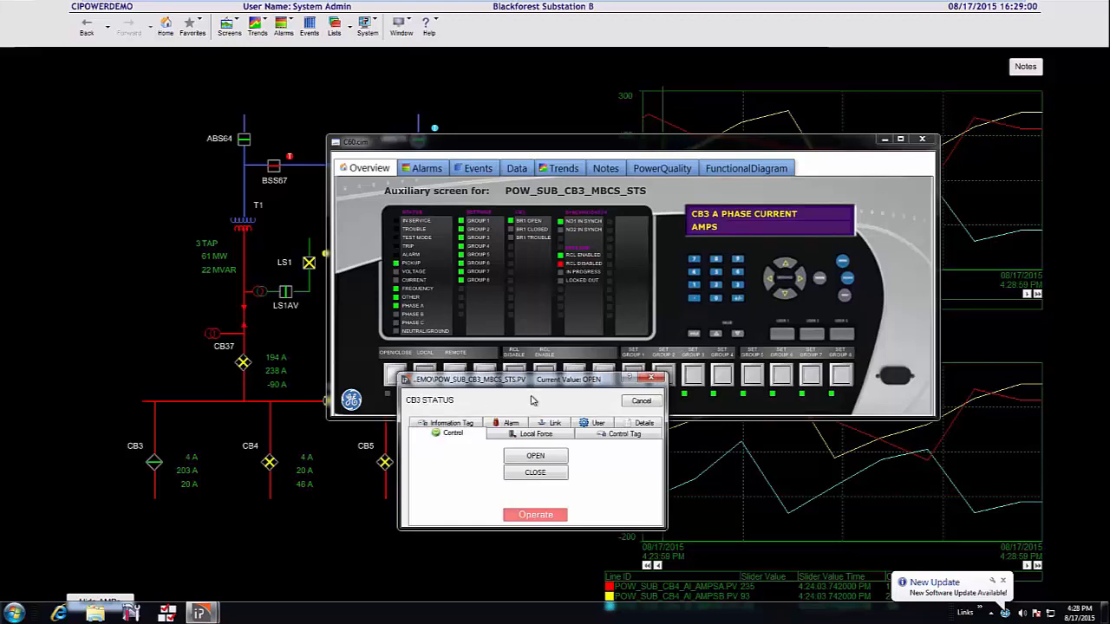
{"action": "left_click_drag", "start_coordinate": [545, 383], "coordinate": [257, 285]}
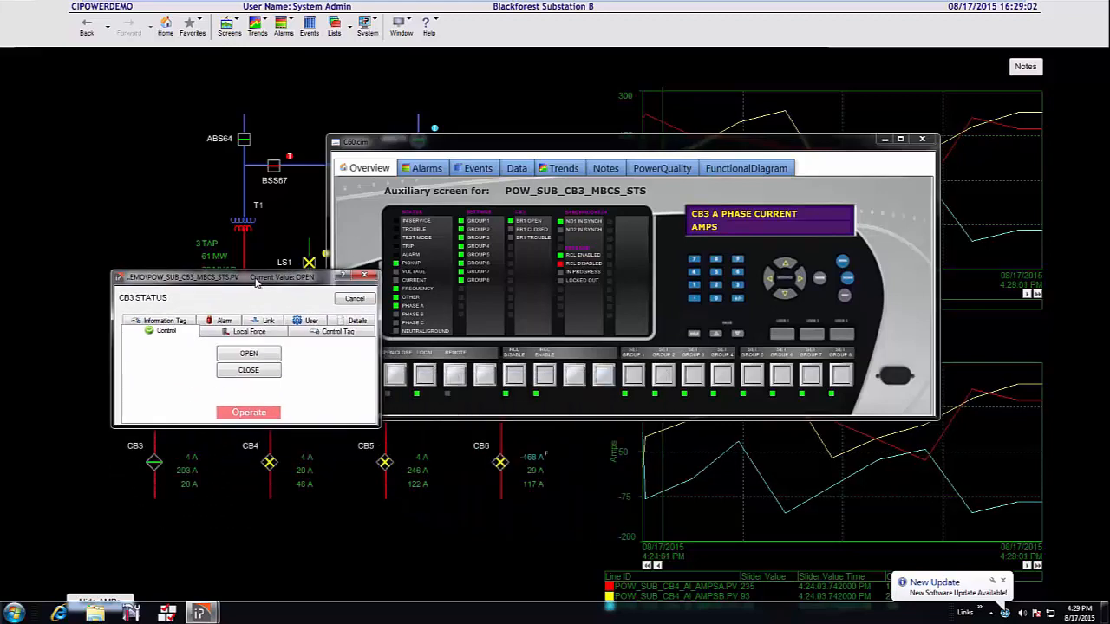
{"action": "left_click", "coordinate": [355, 300]}
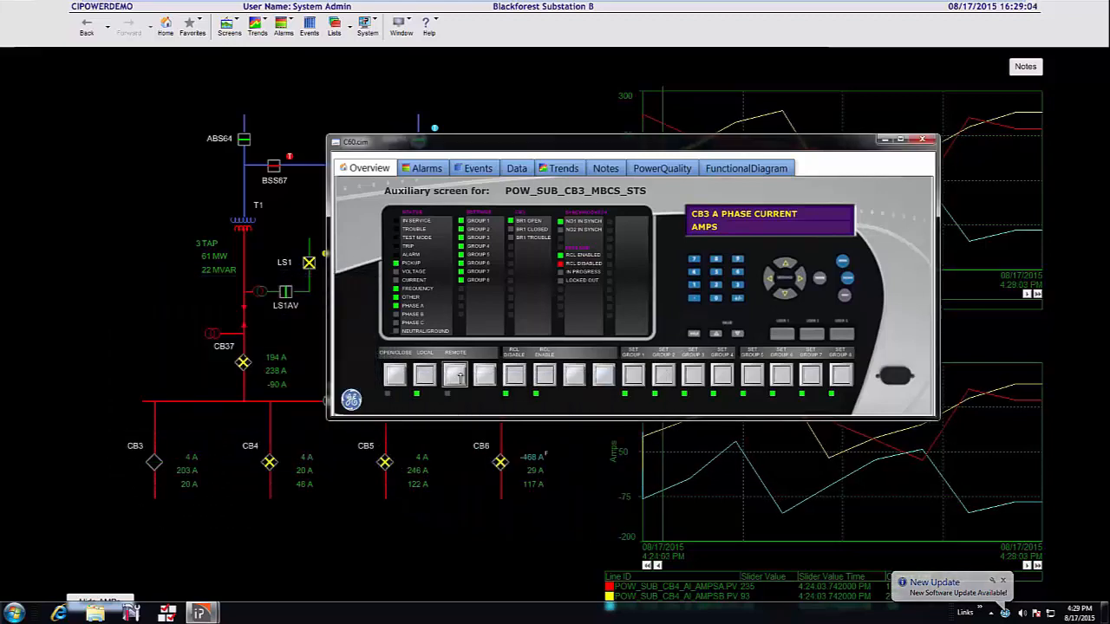
{"action": "left_click", "coordinate": [515, 379]}
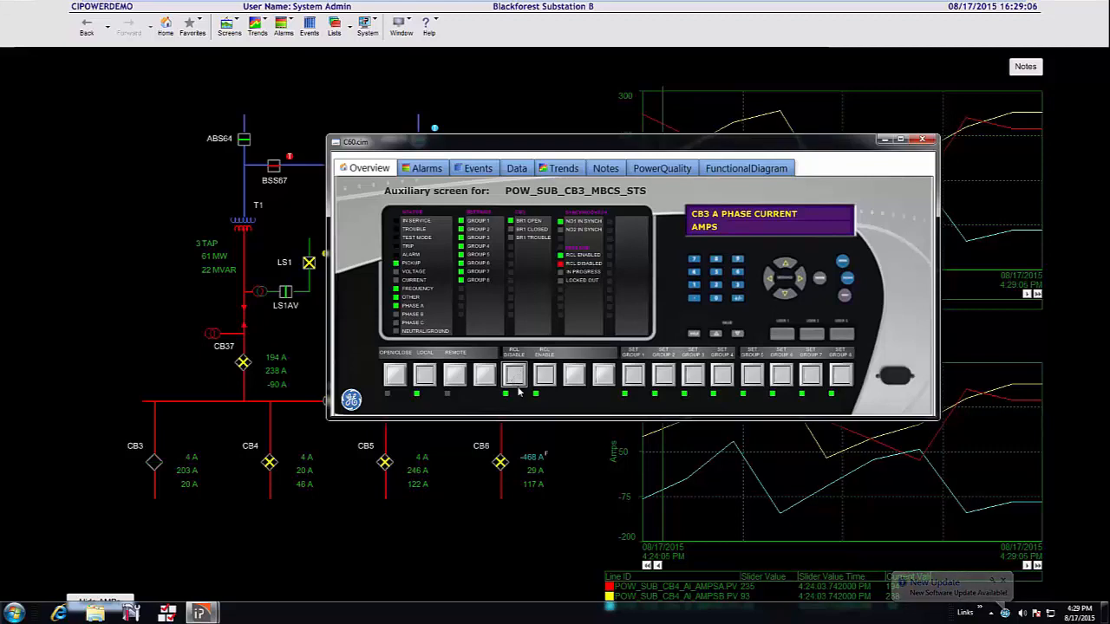
{"action": "left_click_drag", "start_coordinate": [608, 390], "coordinate": [700, 263]}
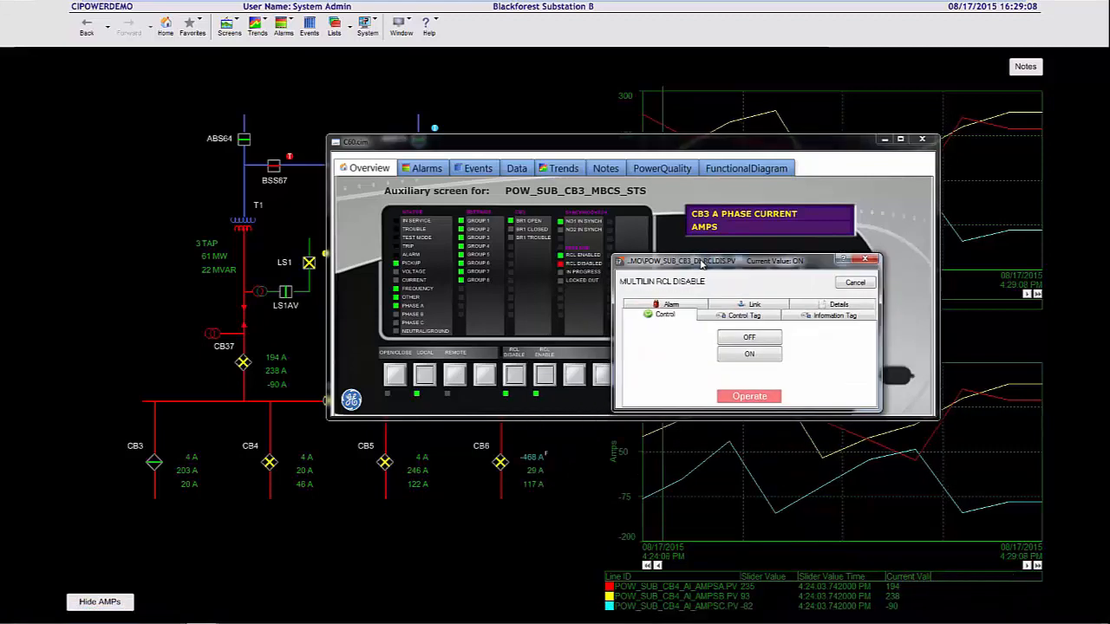
{"action": "left_click", "coordinate": [852, 284]}
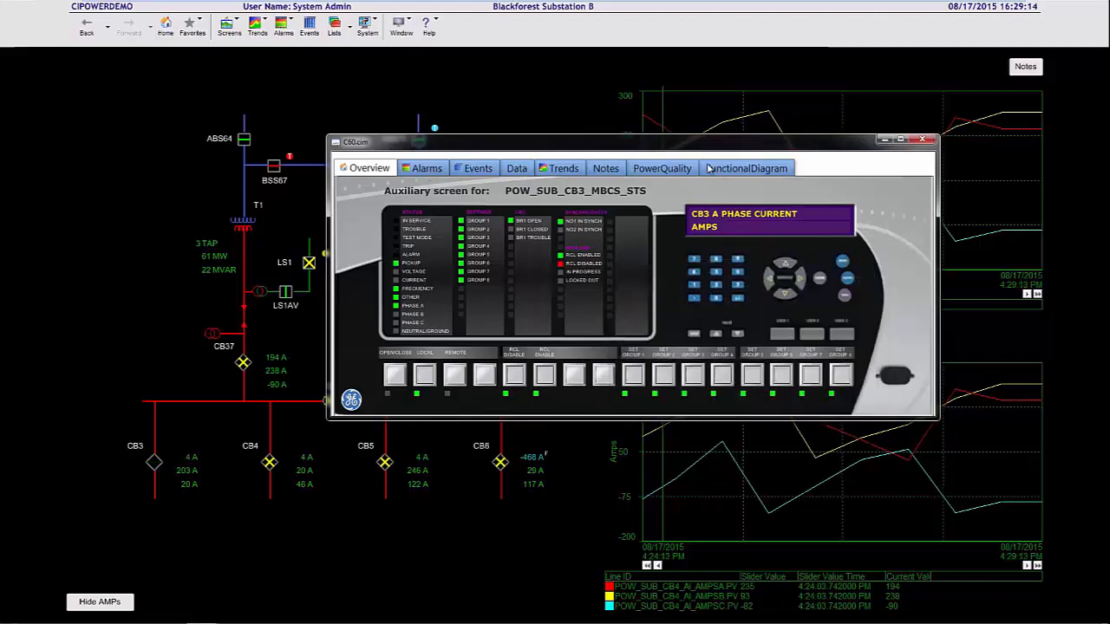
Step: Review CB3's alarms, events, data, power quality, functional diagram, notes and trends, and close the auxiliary screen from its overview
{"action": "left_click", "coordinate": [426, 171]}
{"action": "left_click", "coordinate": [478, 170]}
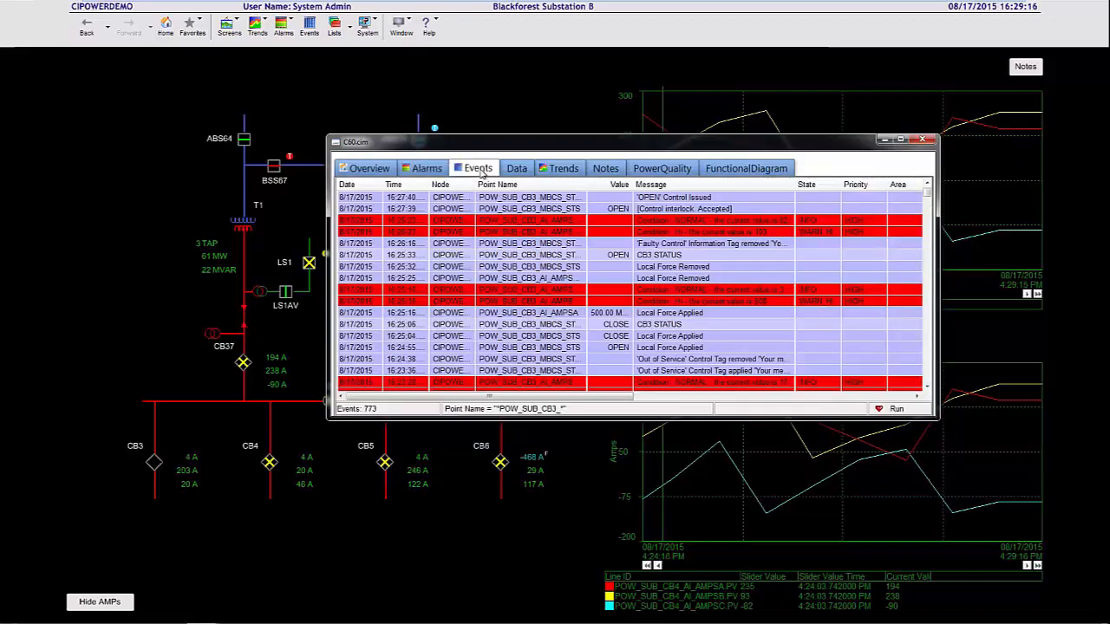
{"action": "left_click", "coordinate": [524, 170]}
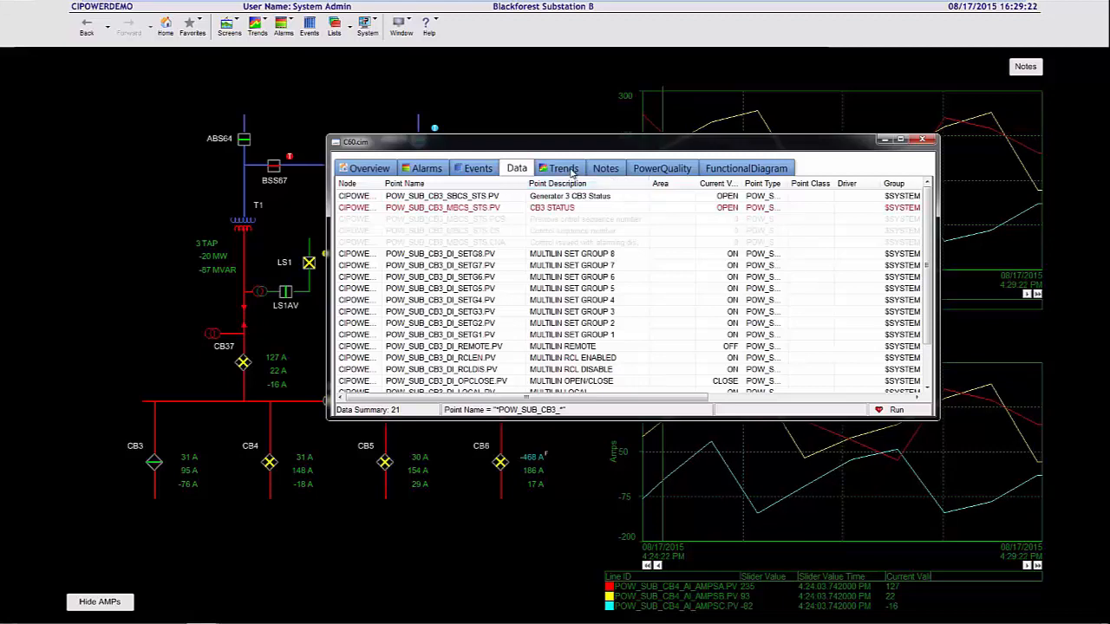
{"action": "left_click", "coordinate": [674, 171]}
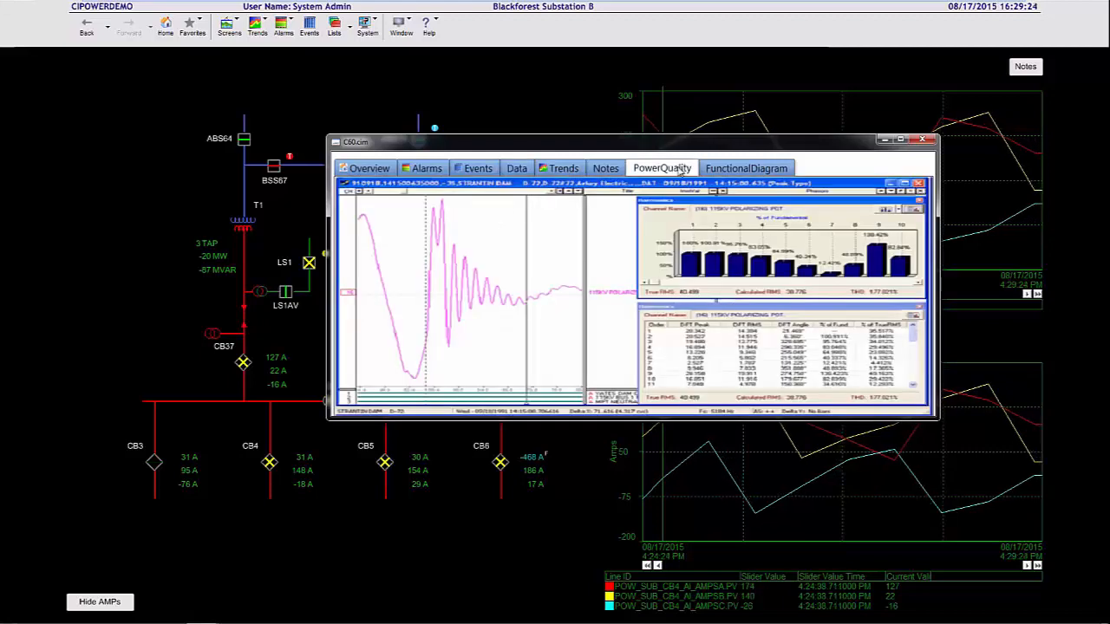
{"action": "left_click", "coordinate": [729, 171]}
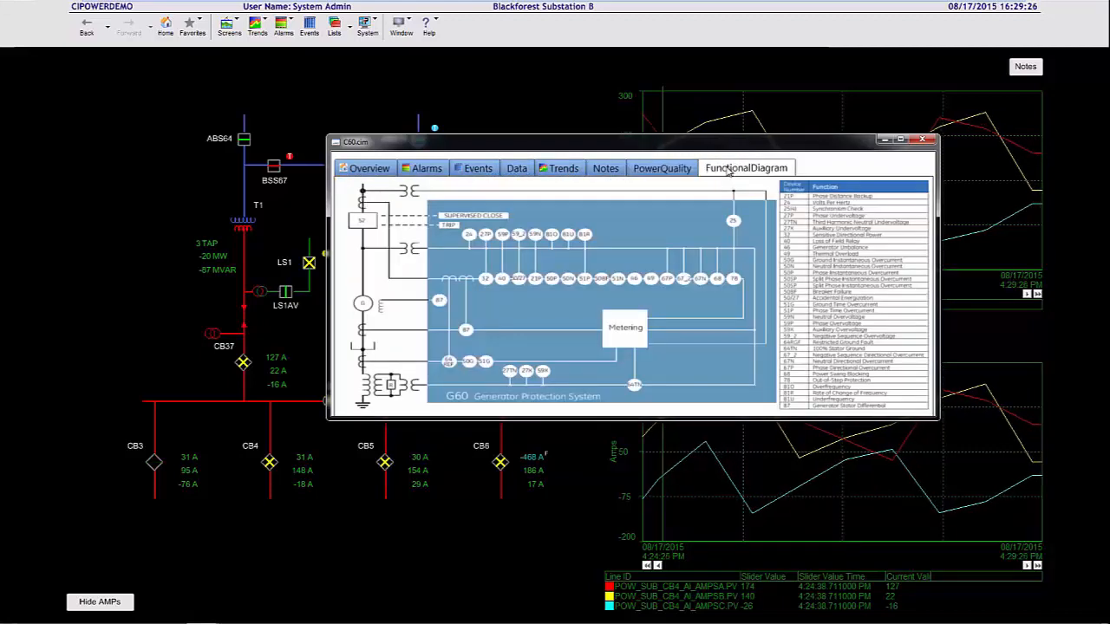
{"action": "left_click", "coordinate": [607, 169]}
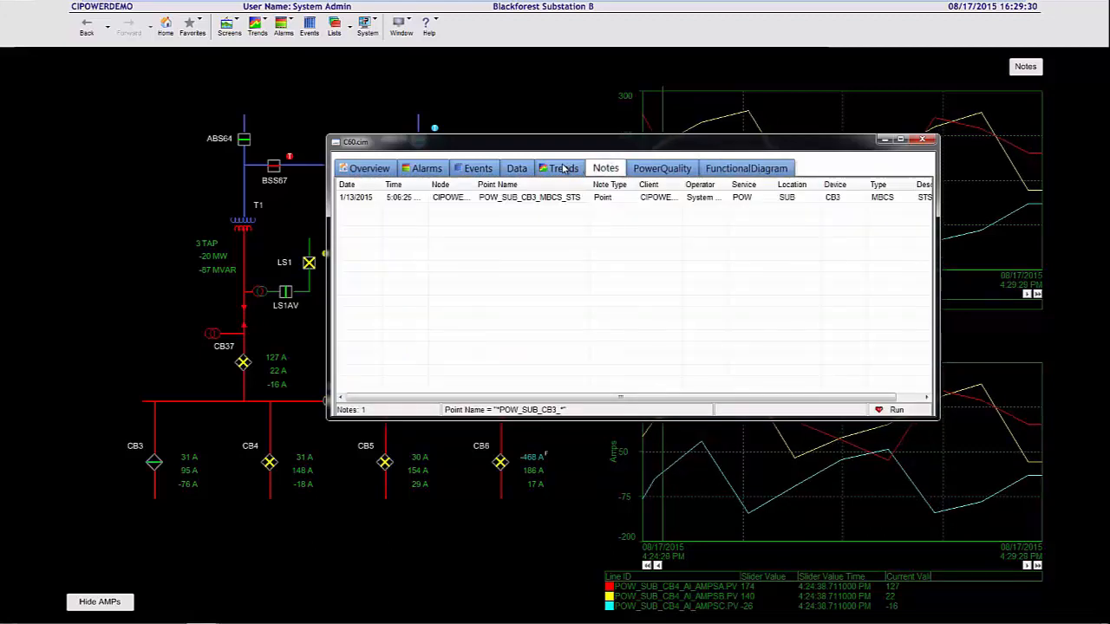
{"action": "left_click", "coordinate": [564, 170]}
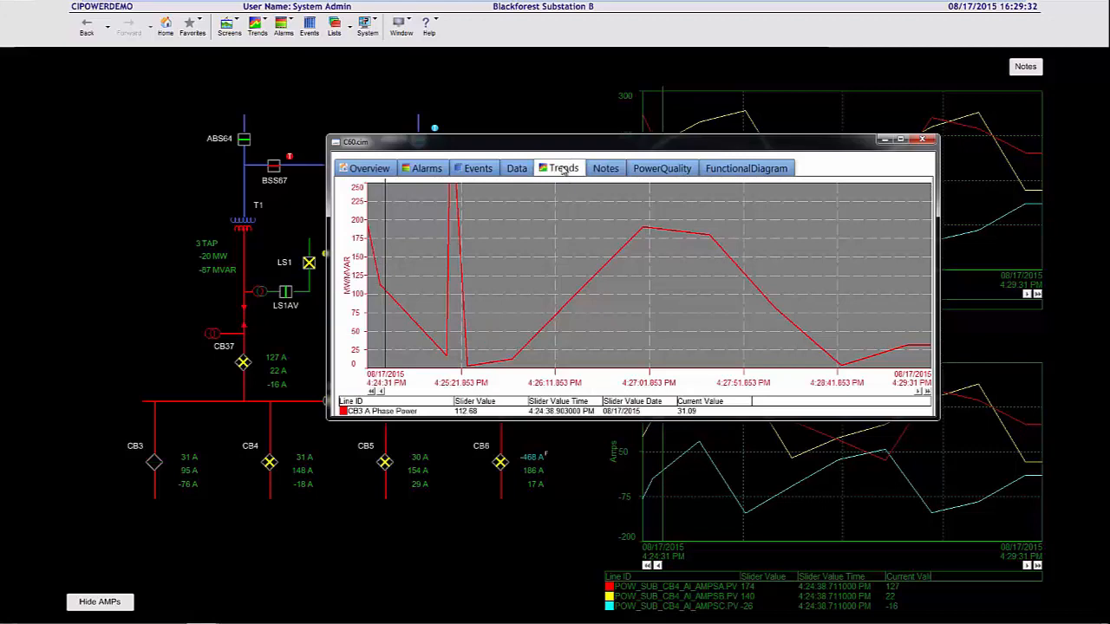
{"action": "left_click", "coordinate": [373, 170]}
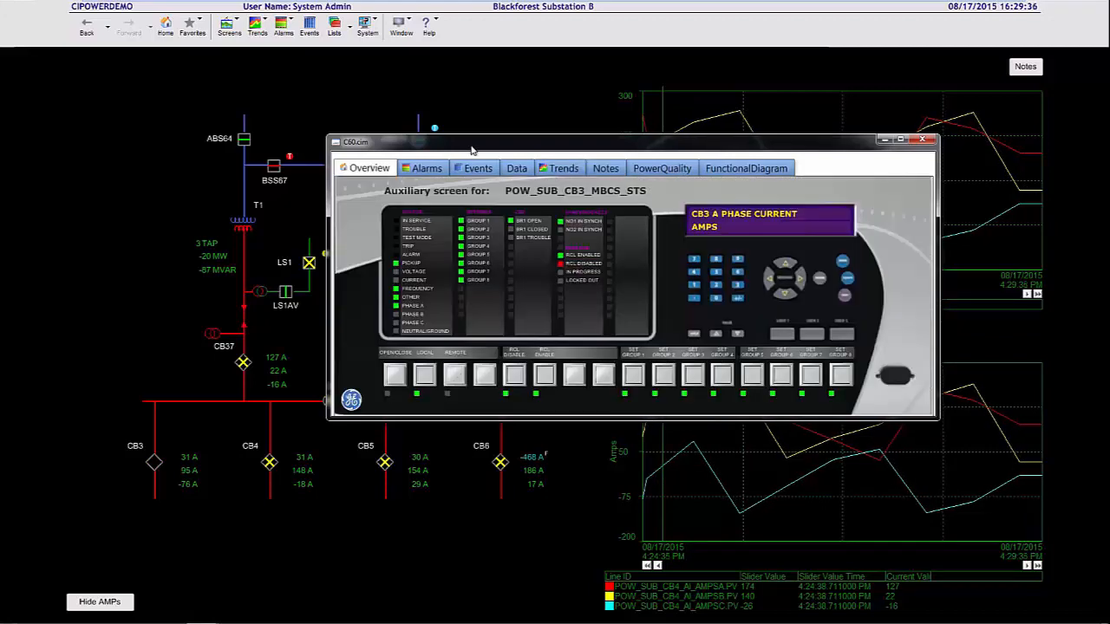
{"action": "left_click_drag", "start_coordinate": [471, 150], "coordinate": [341, 158]}
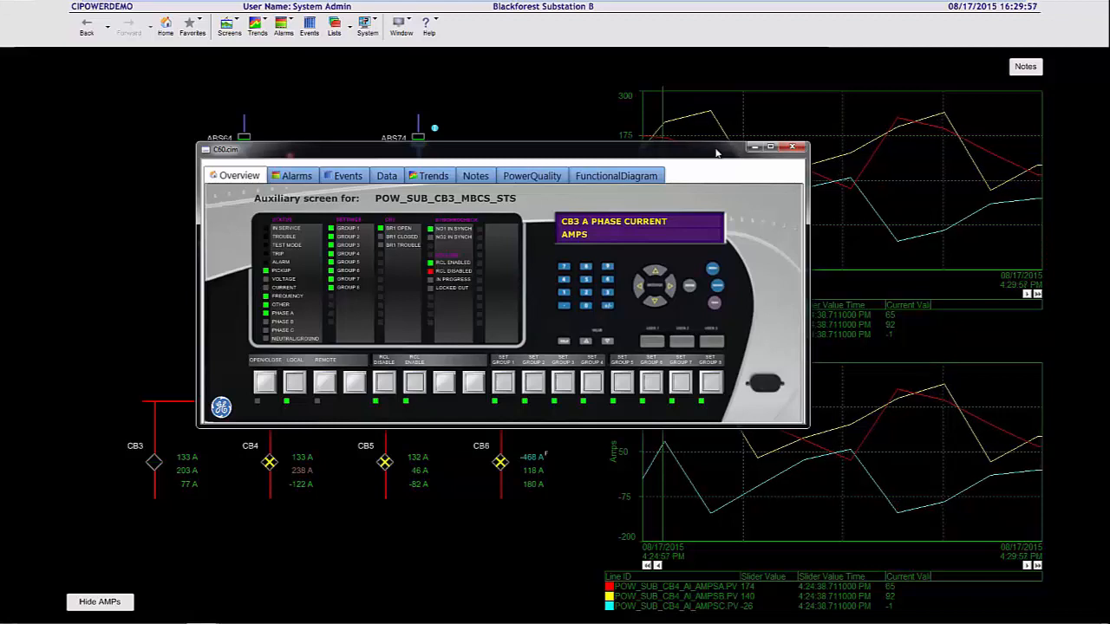
{"action": "left_click_drag", "start_coordinate": [716, 154], "coordinate": [675, 153]}
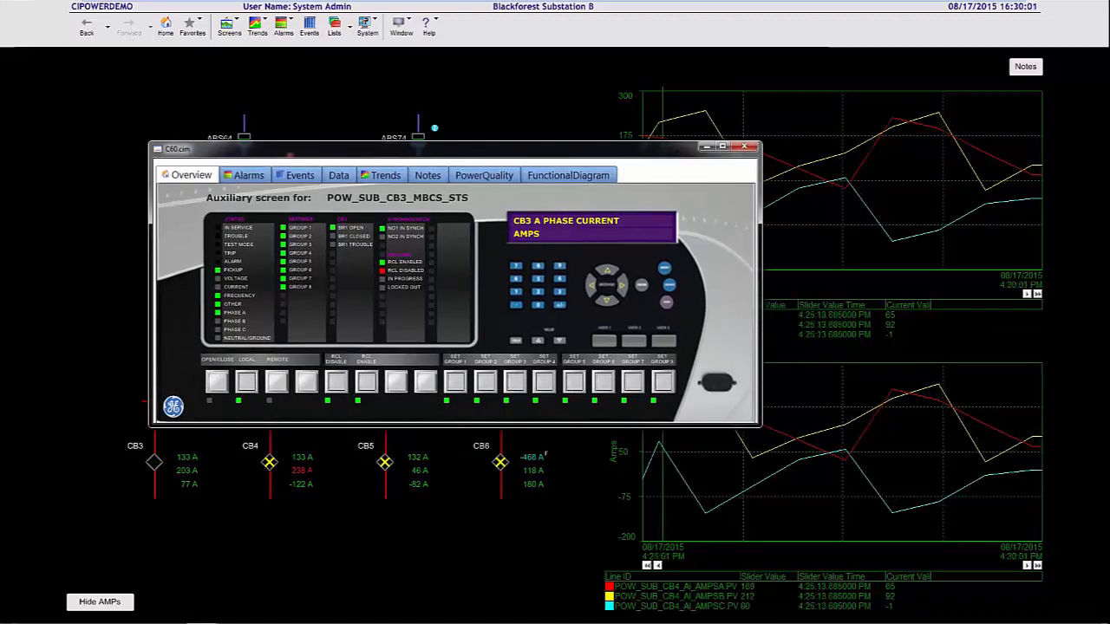
{"action": "left_click", "coordinate": [744, 146]}
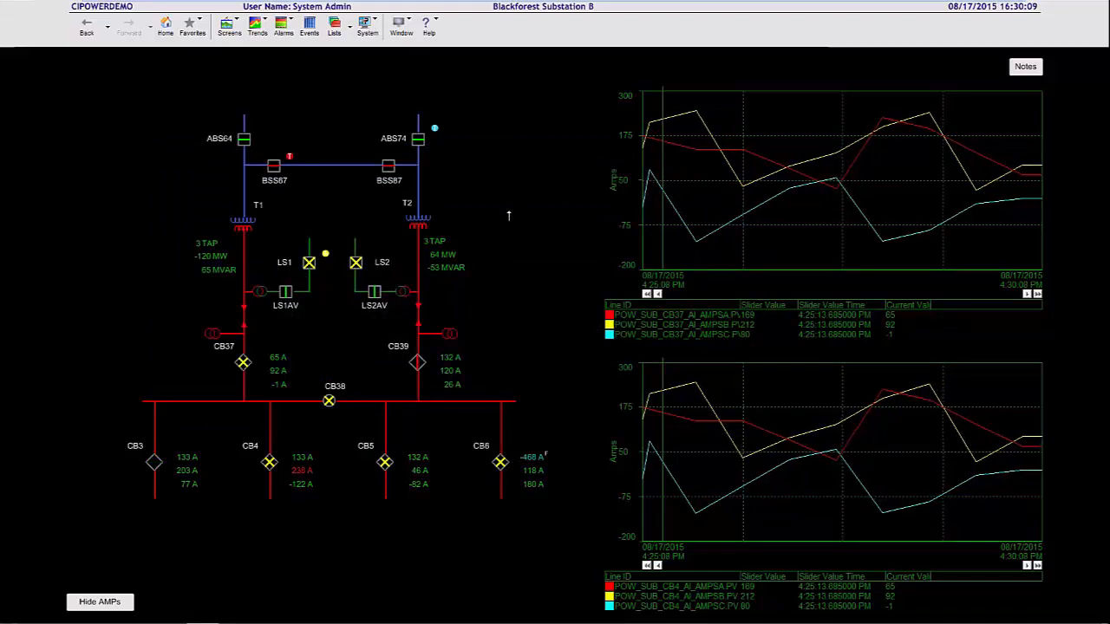
Step: Switch to the GrayForest A substation screen and acknowledge the CB4 B phase current alarm, moving its dialog clear of the breaker readings
{"action": "left_click", "coordinate": [231, 36]}
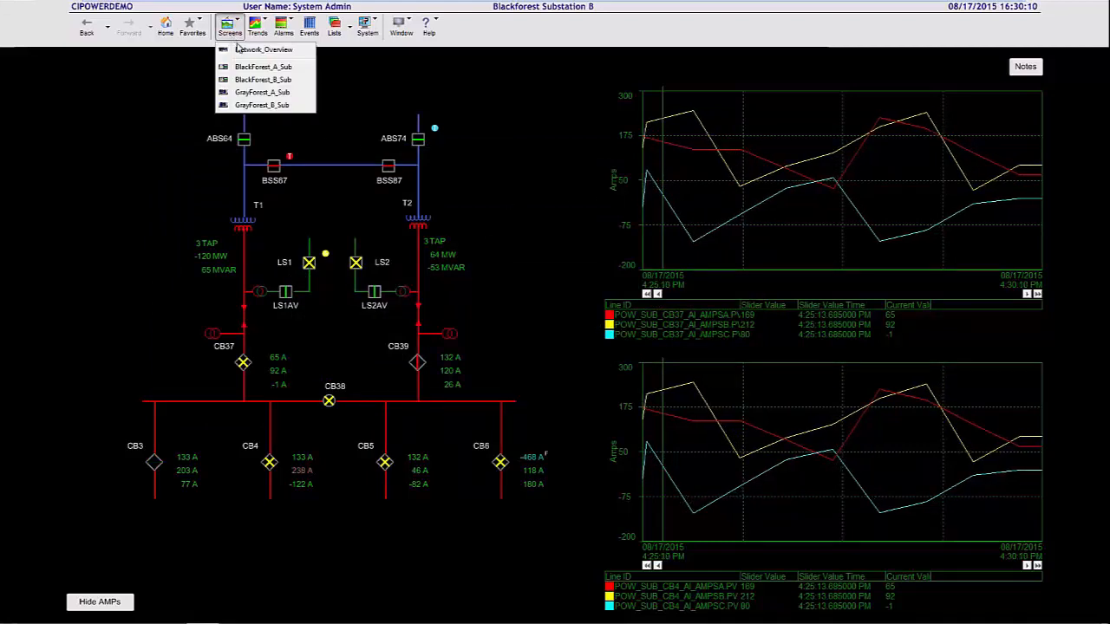
{"action": "left_click", "coordinate": [263, 93]}
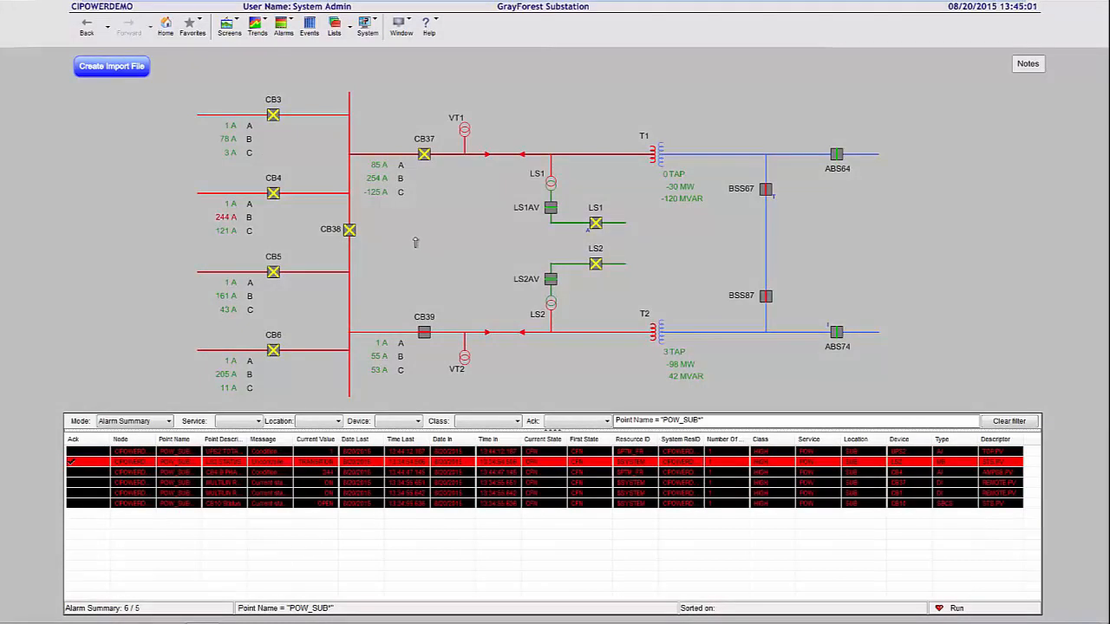
{"action": "left_click", "coordinate": [231, 218]}
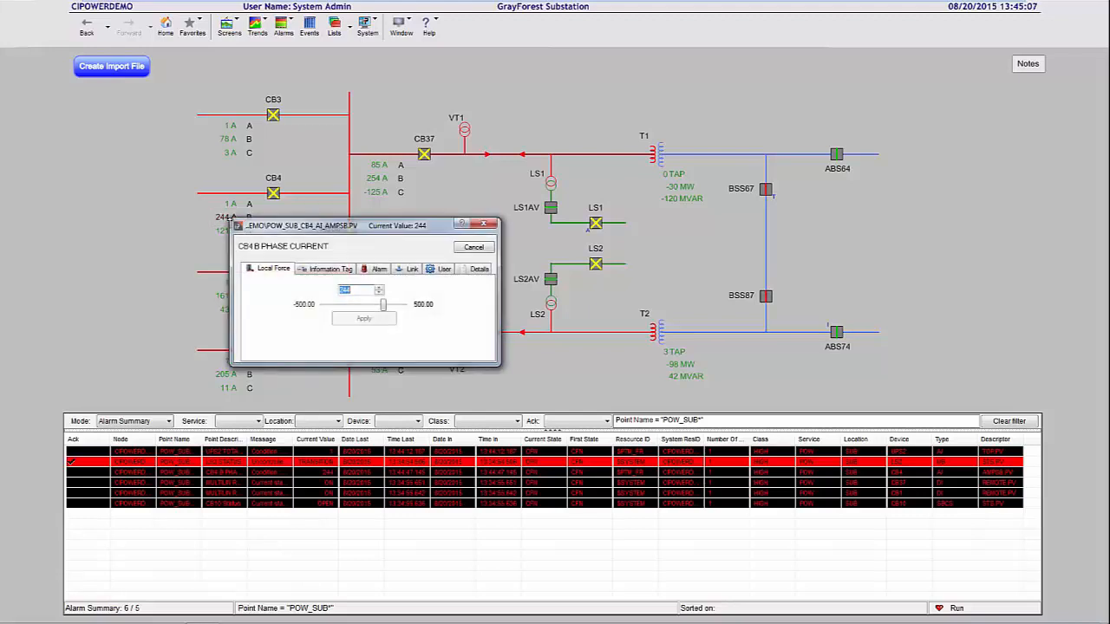
{"action": "left_click_drag", "start_coordinate": [388, 230], "coordinate": [455, 163]}
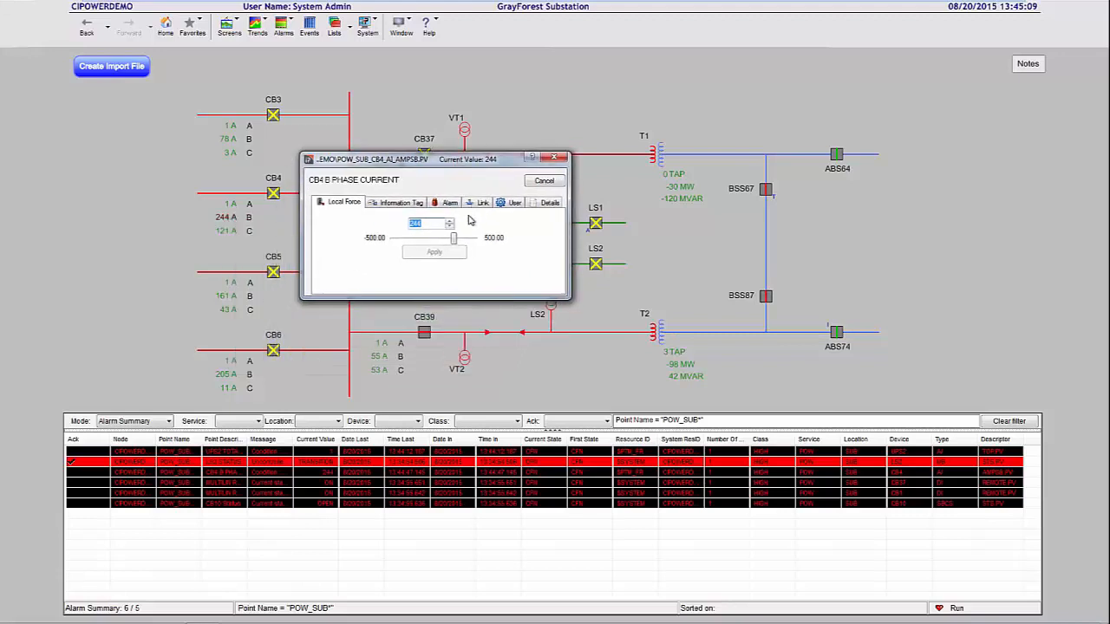
{"action": "left_click", "coordinate": [451, 204]}
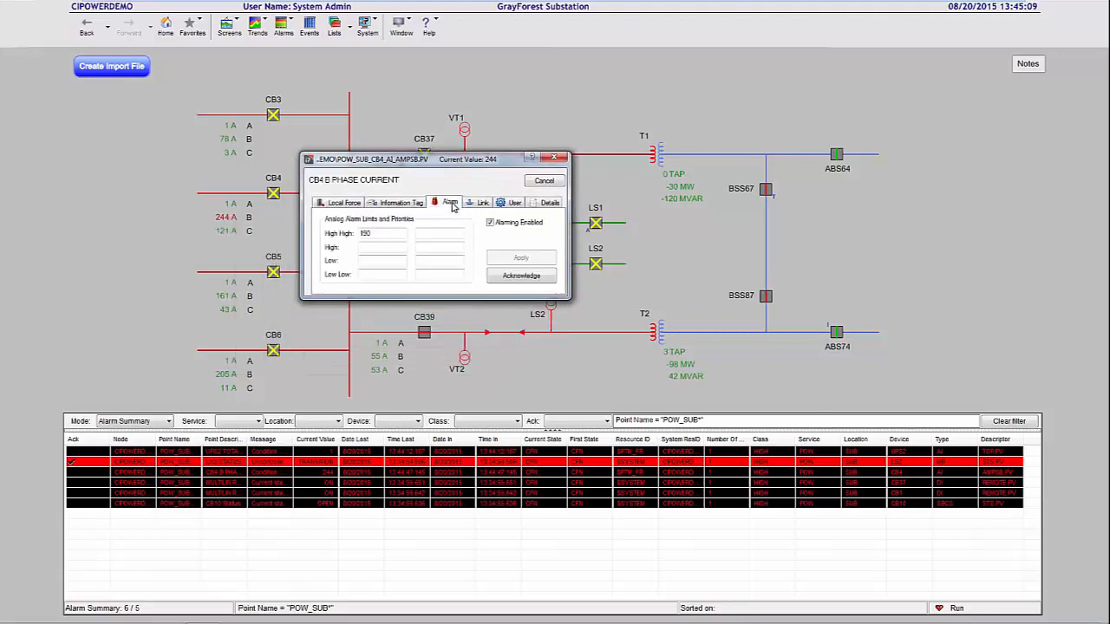
{"action": "left_click", "coordinate": [529, 278]}
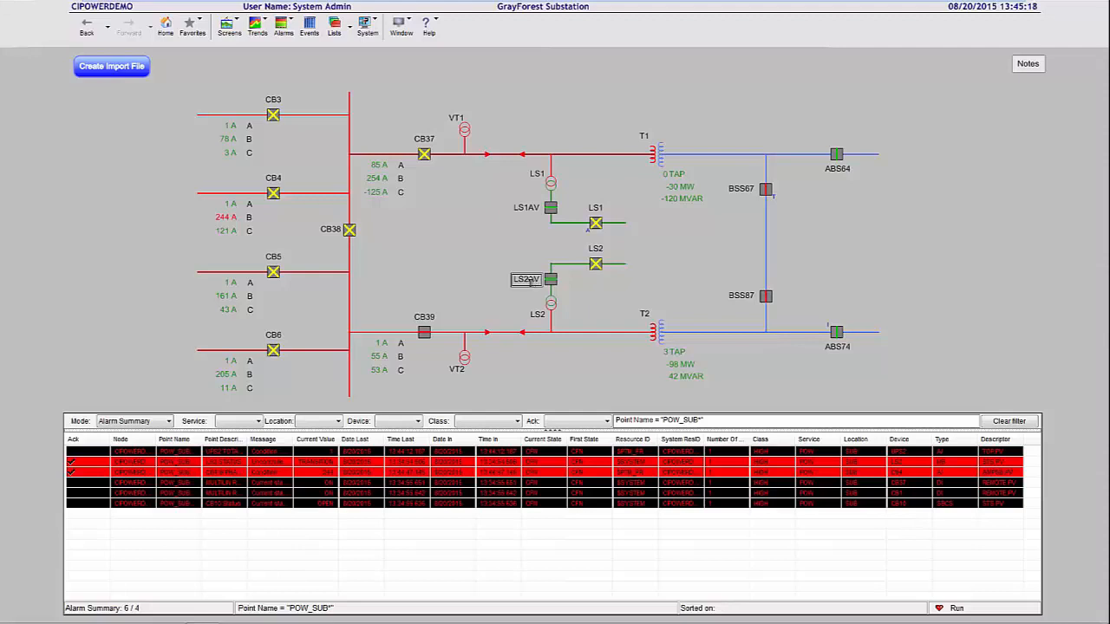
Step: Review the alarm limits of CB4's B phase current again, moving its dialog aside and closing it without changes
{"action": "left_click", "coordinate": [226, 219]}
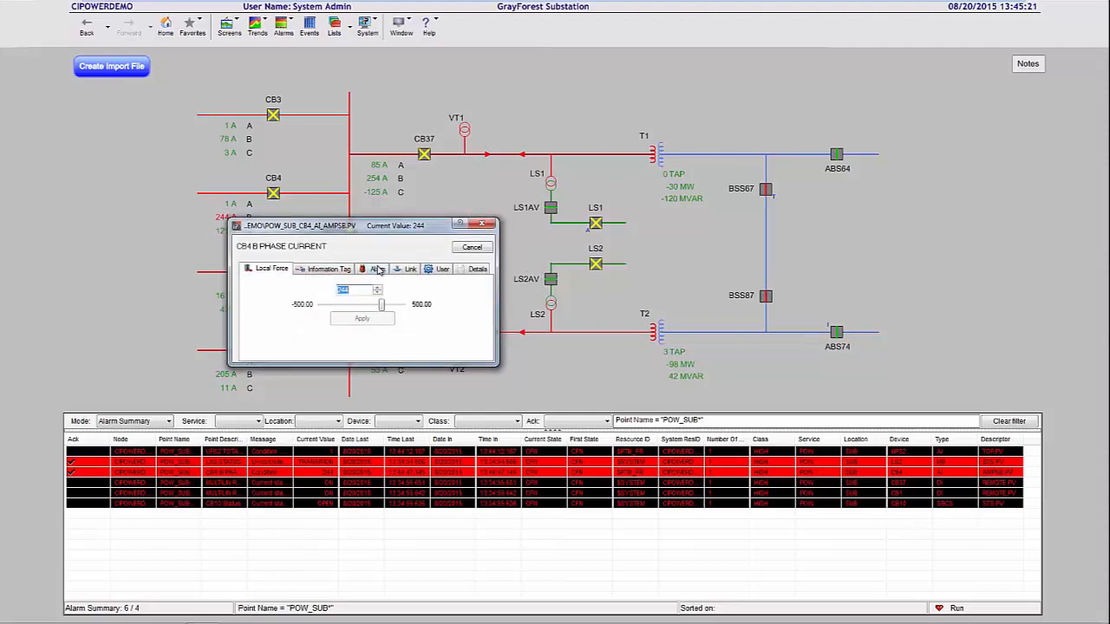
{"action": "left_click", "coordinate": [378, 269]}
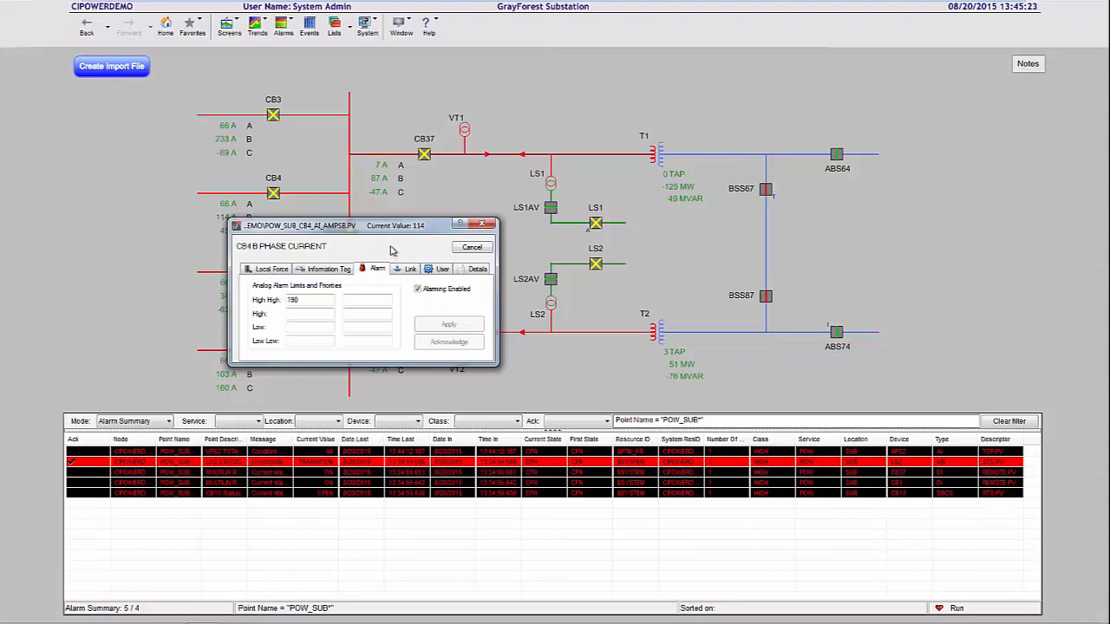
{"action": "left_click_drag", "start_coordinate": [407, 230], "coordinate": [532, 159]}
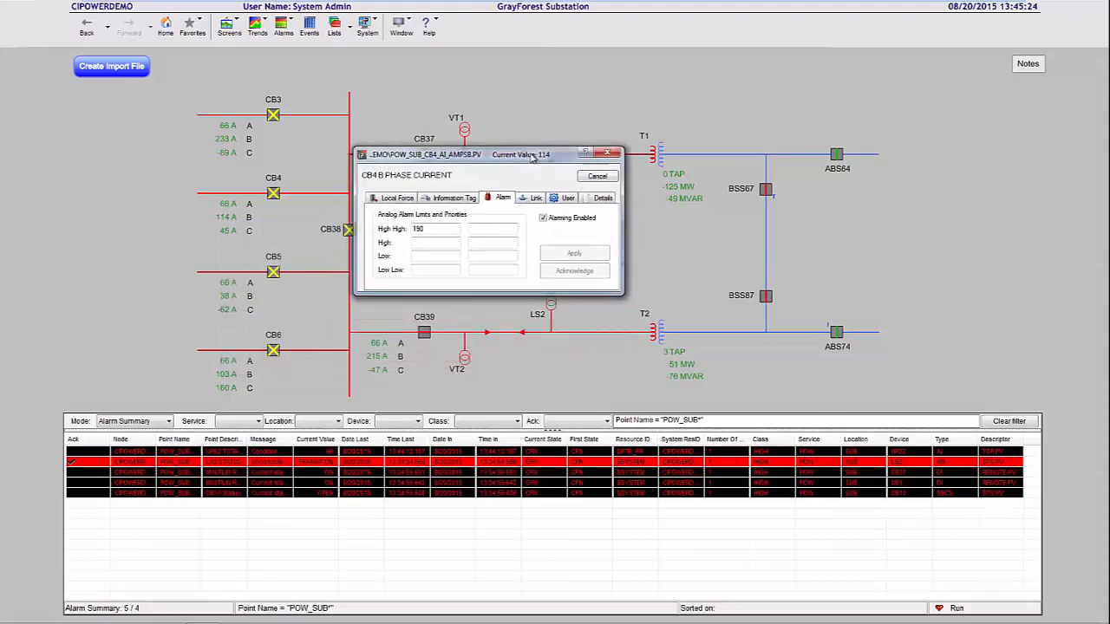
{"action": "left_click", "coordinate": [597, 175]}
Step: Acknowledge all alarms on the GrayForest substation screen and look over the available alarm commands without choosing any
{"action": "right_click", "coordinate": [405, 242]}
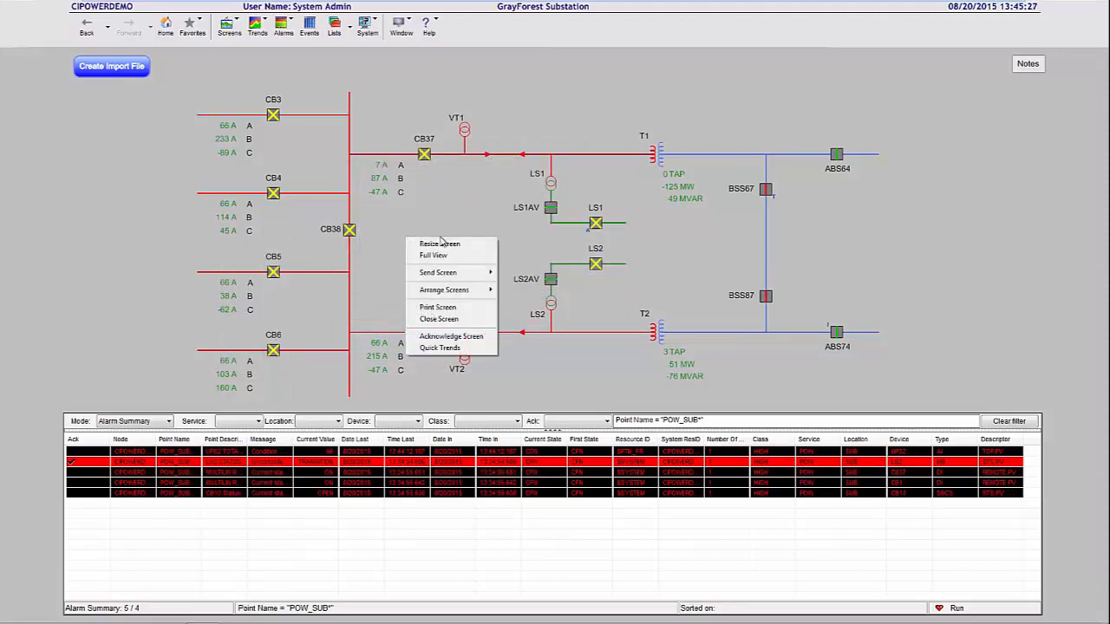
{"action": "left_click", "coordinate": [462, 336]}
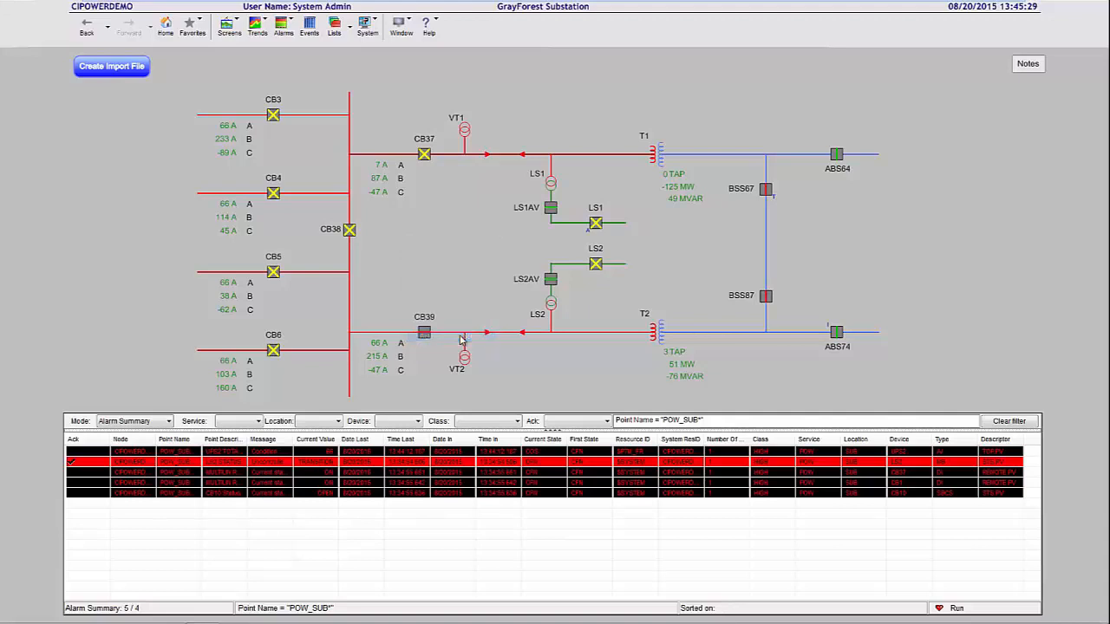
{"action": "left_click", "coordinate": [282, 33]}
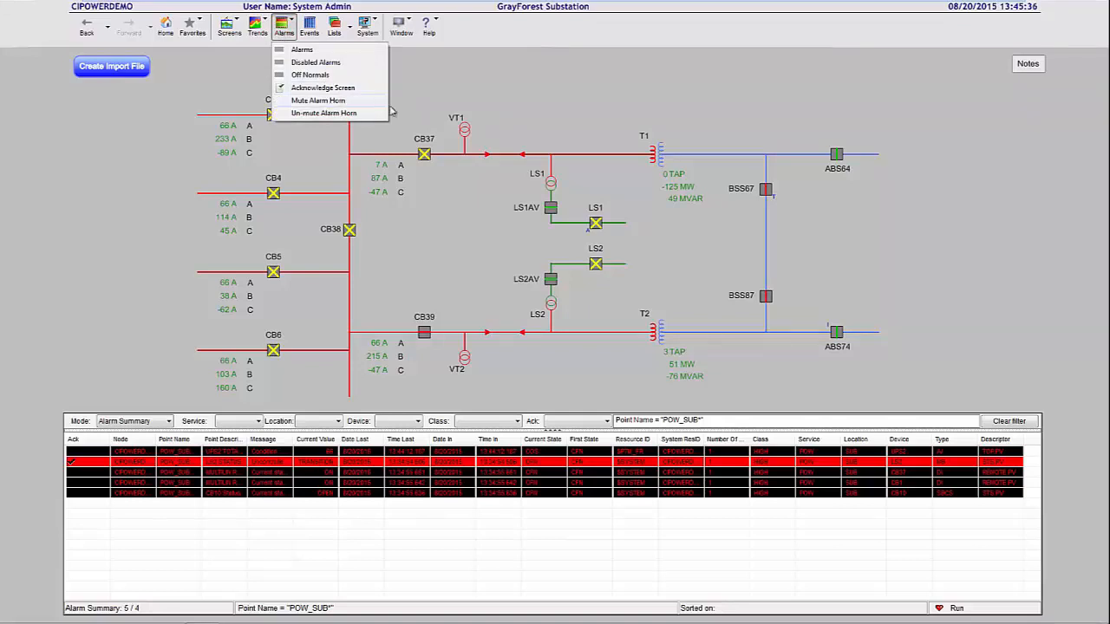
{"action": "left_click", "coordinate": [449, 100]}
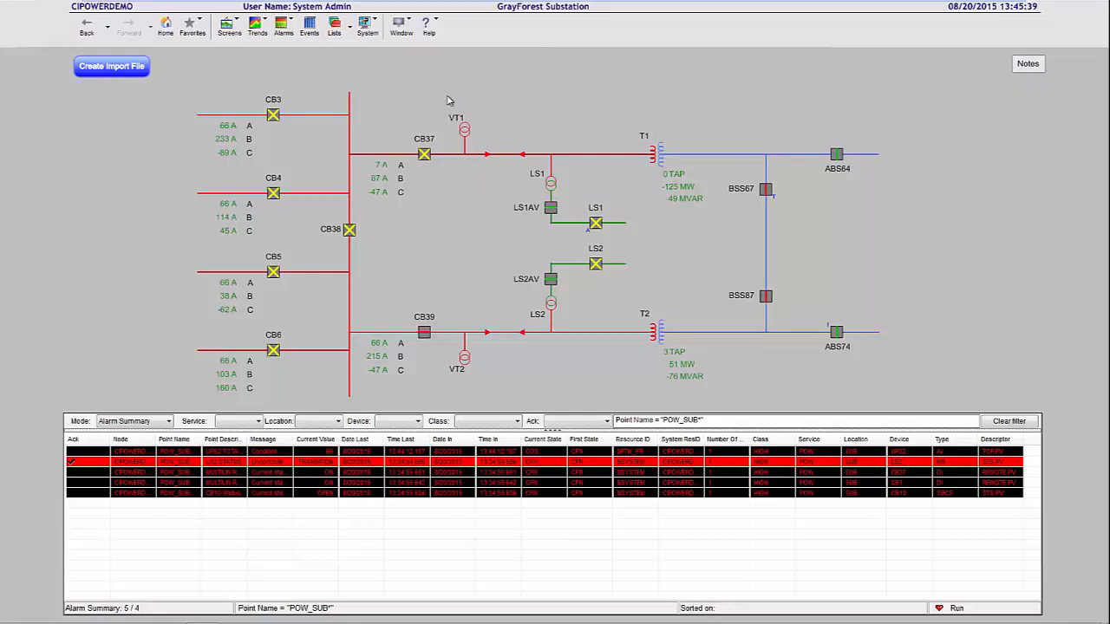
{"action": "left_click", "coordinate": [285, 31]}
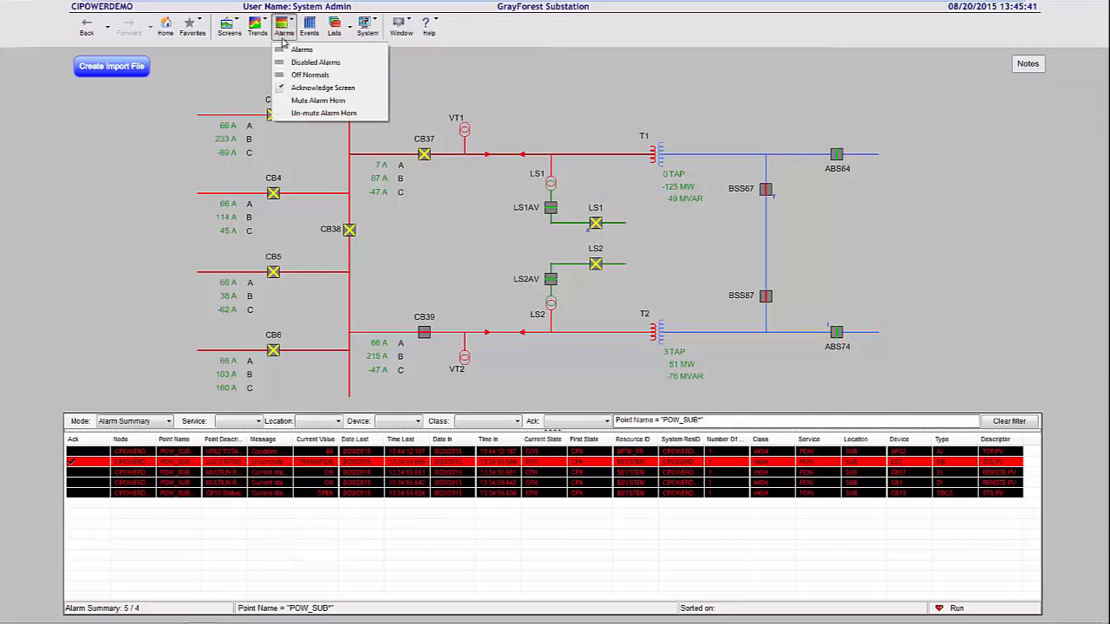
{"action": "left_click", "coordinate": [415, 81]}
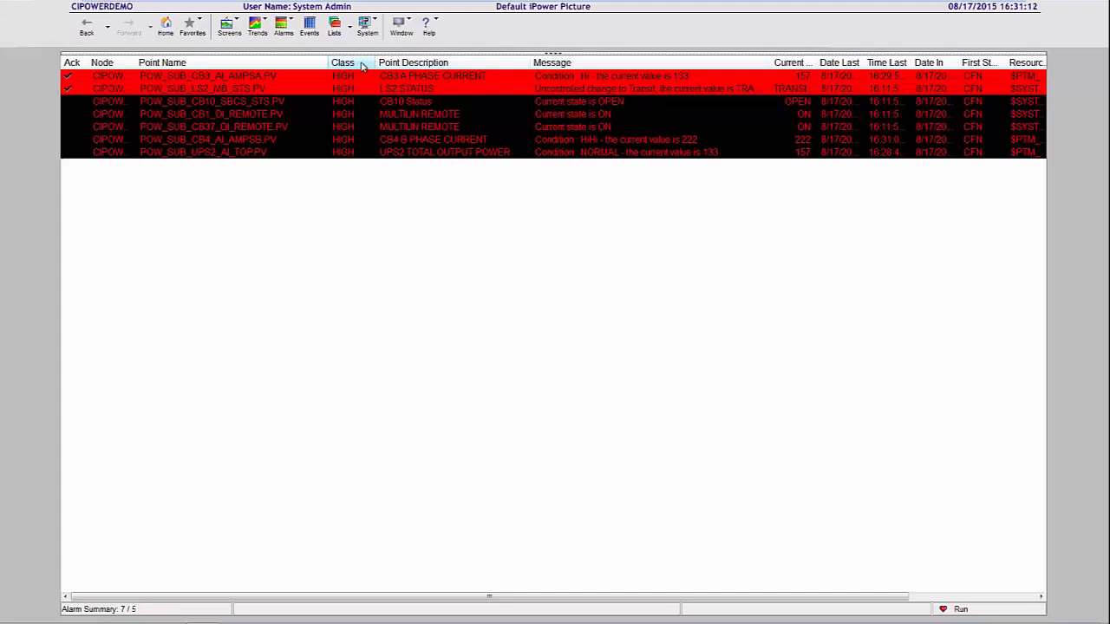
Step: Arrange the alarm list with Class ahead of Point Name and a narrower Message column, sorted by Class from A to Z
{"action": "left_click_drag", "start_coordinate": [363, 68], "coordinate": [154, 68]}
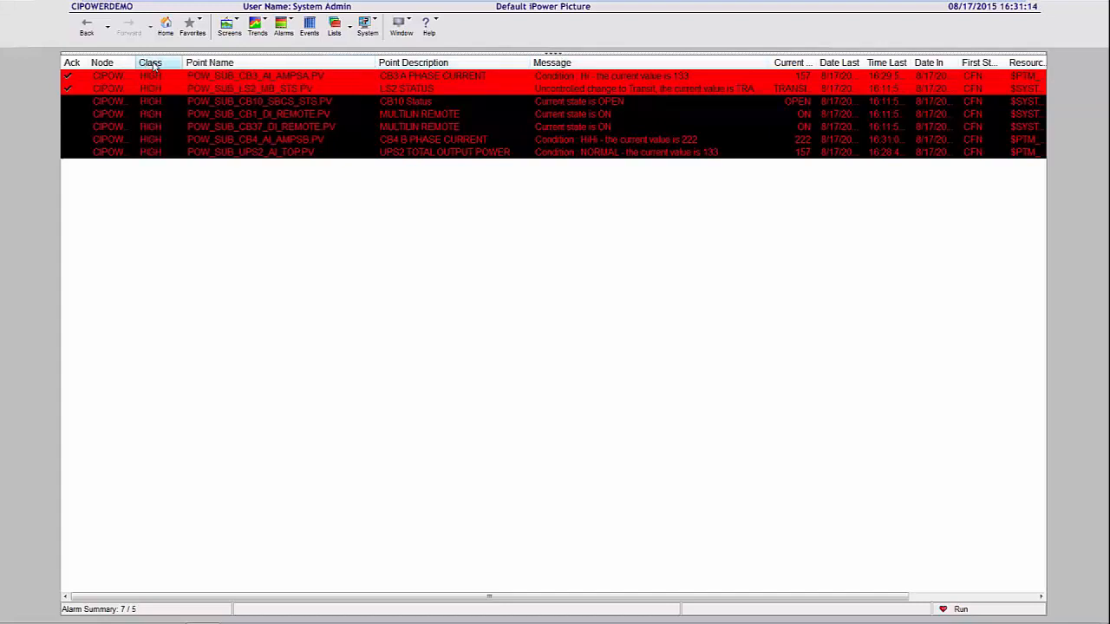
{"action": "left_click_drag", "start_coordinate": [770, 62], "coordinate": [692, 65]}
{"action": "left_click", "coordinate": [169, 64]}
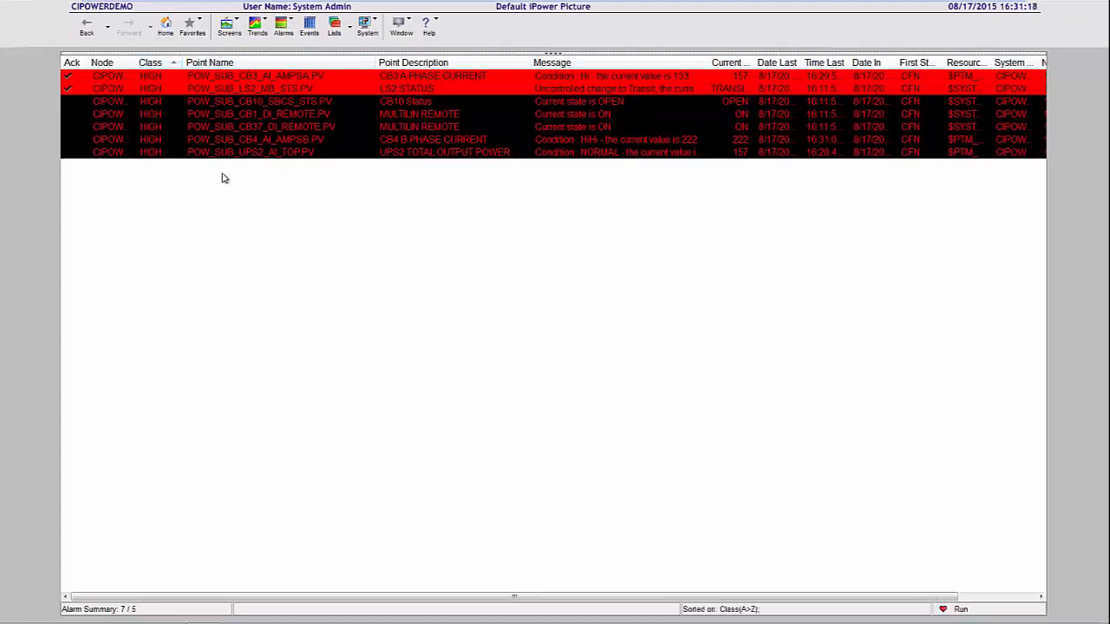
Step: Inspect the alarm settings of the CB10 Status point from the alarm list, closing its dialog without changes
{"action": "left_click", "coordinate": [258, 102]}
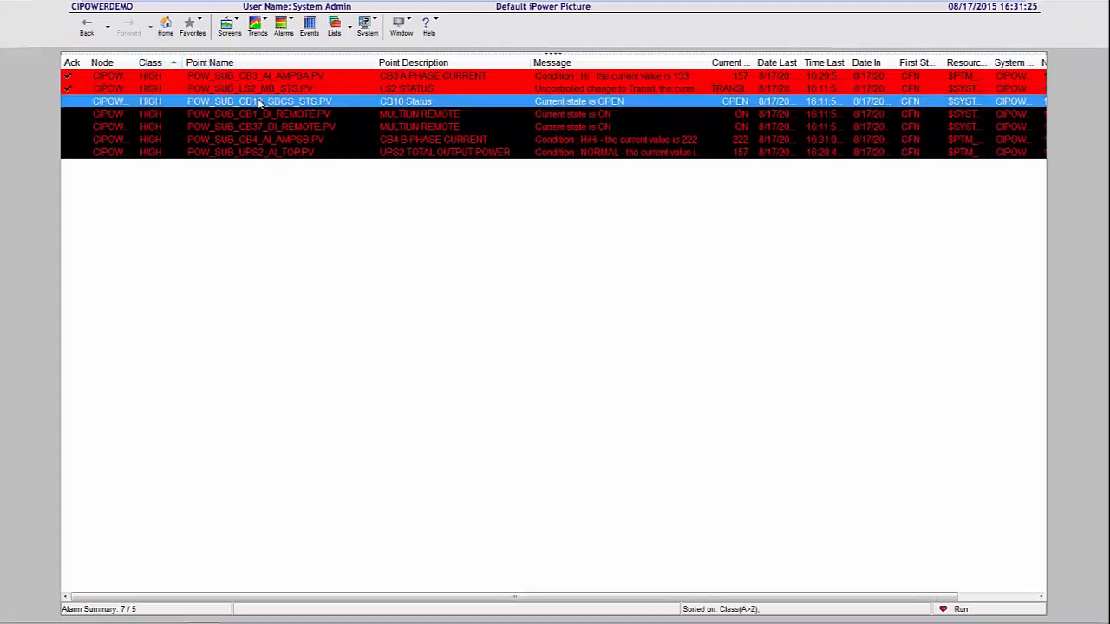
{"action": "double_click", "coordinate": [257, 101]}
{"action": "left_click", "coordinate": [407, 152]}
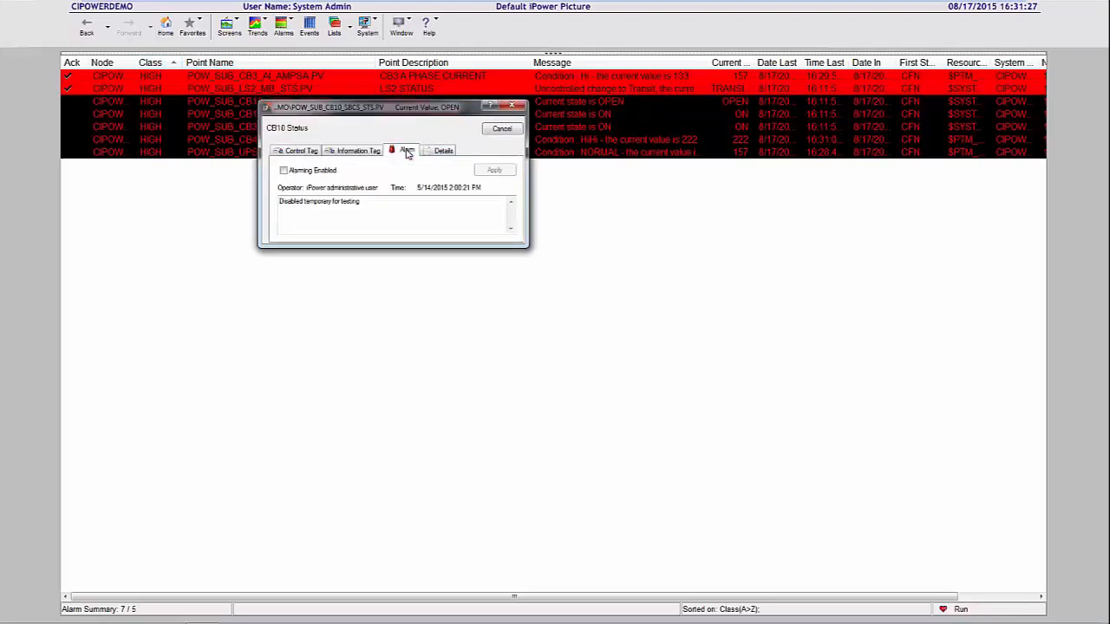
{"action": "left_click", "coordinate": [496, 130]}
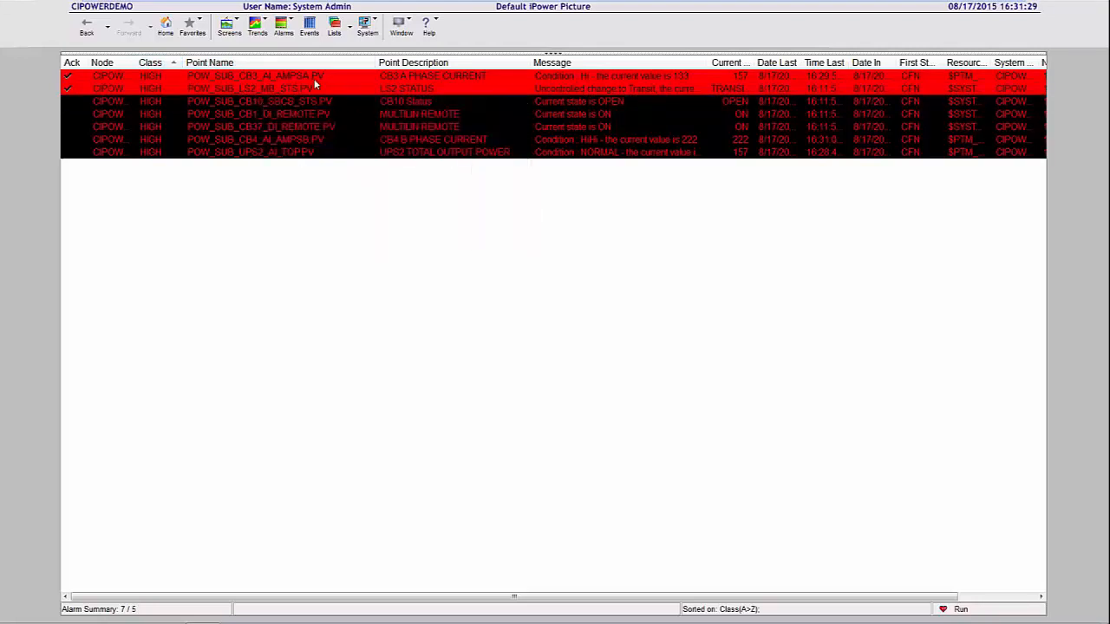
Step: Check the CB3 A phase current point's dialog without changing anything, and acknowledge its alarm in the list
{"action": "left_click", "coordinate": [311, 75]}
{"action": "double_click", "coordinate": [311, 75]}
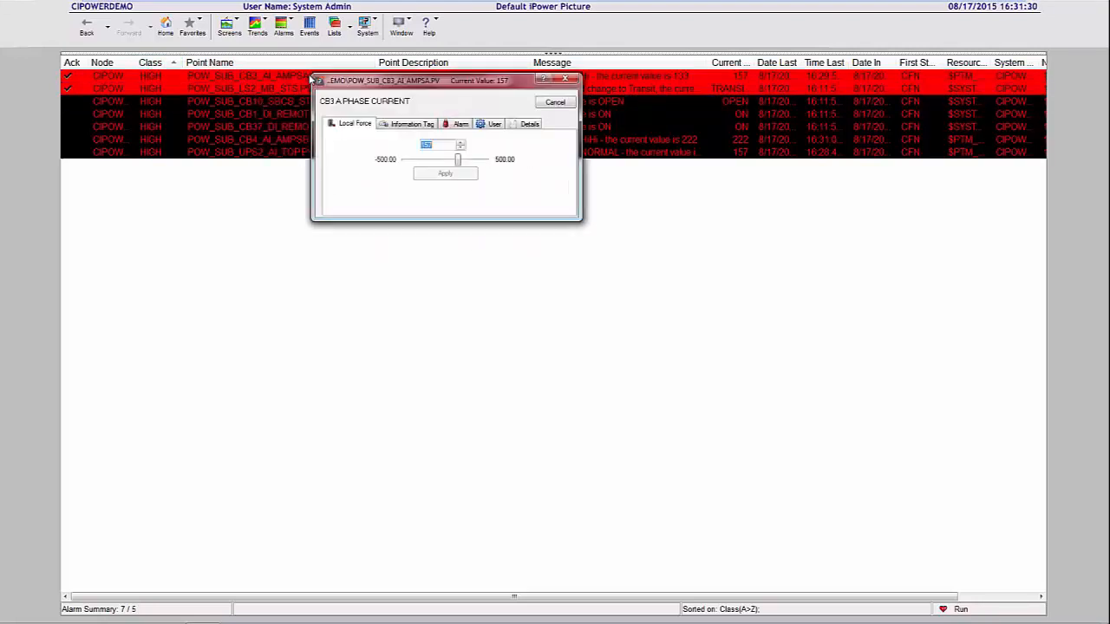
{"action": "left_click", "coordinate": [553, 102]}
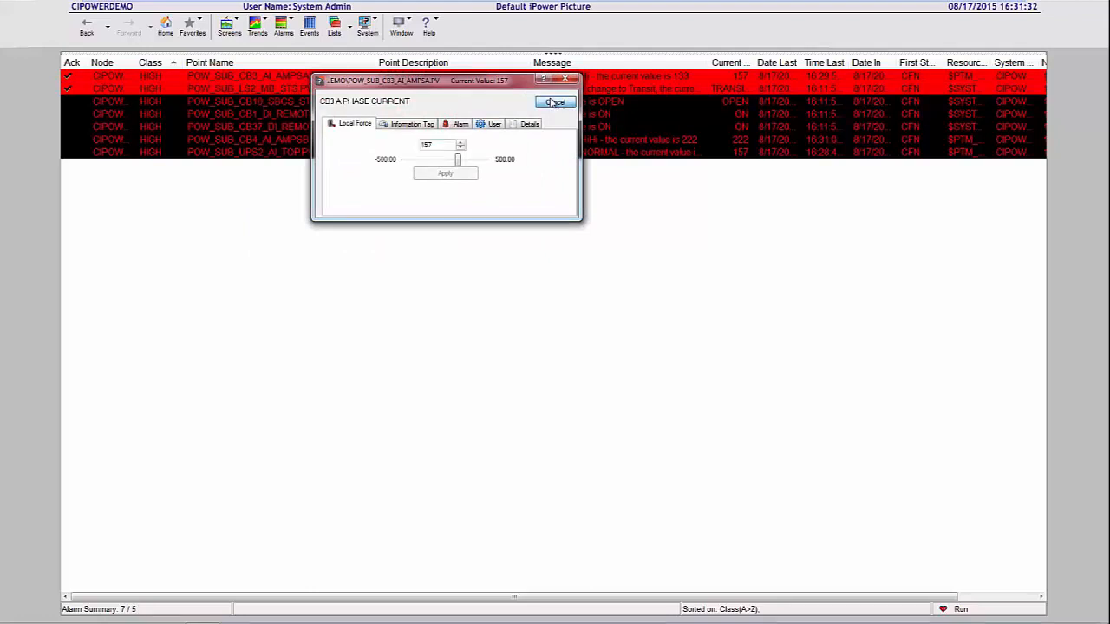
{"action": "right_click", "coordinate": [270, 80]}
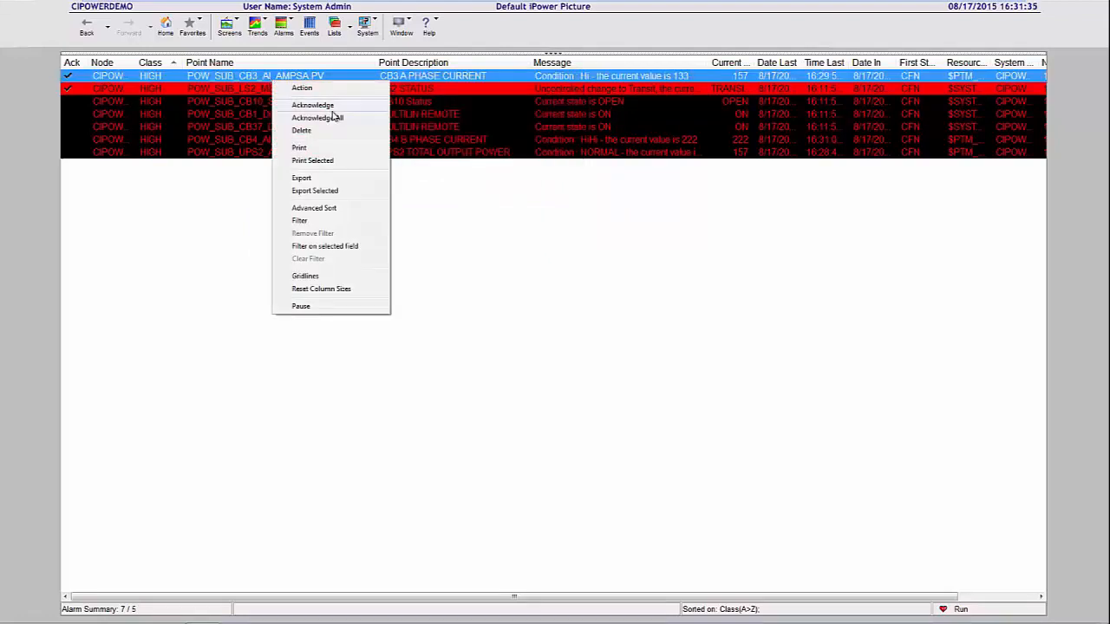
{"action": "left_click", "coordinate": [332, 108]}
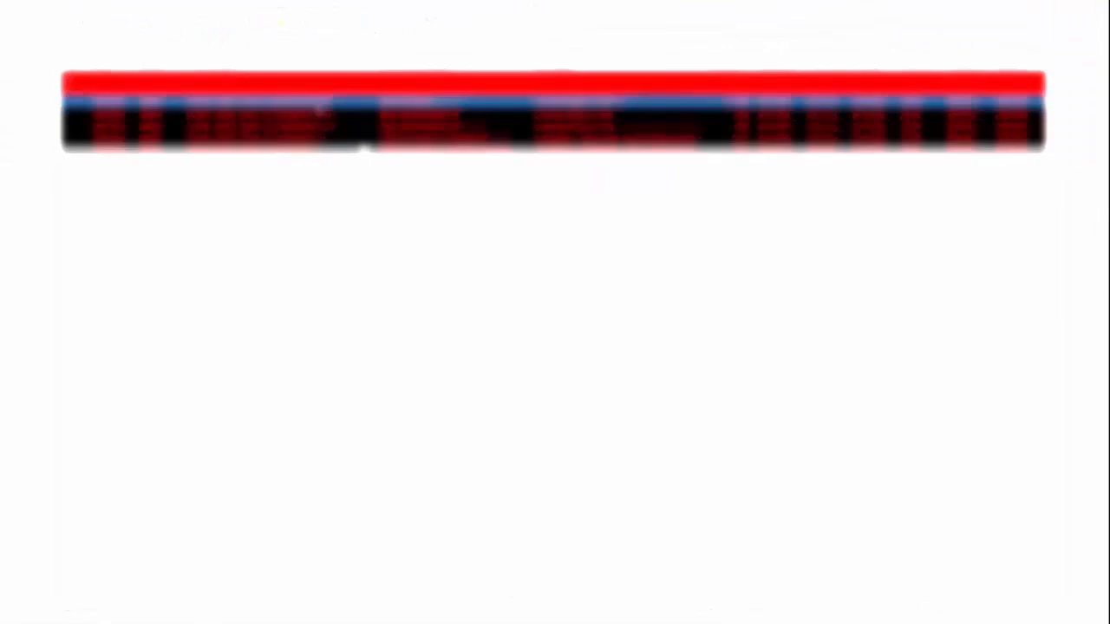
Step: Disable alarming for the CB1 MULTILIN REMOTE point, giving "Here is the reason" as the reason for the change
{"action": "double_click", "coordinate": [318, 103]}
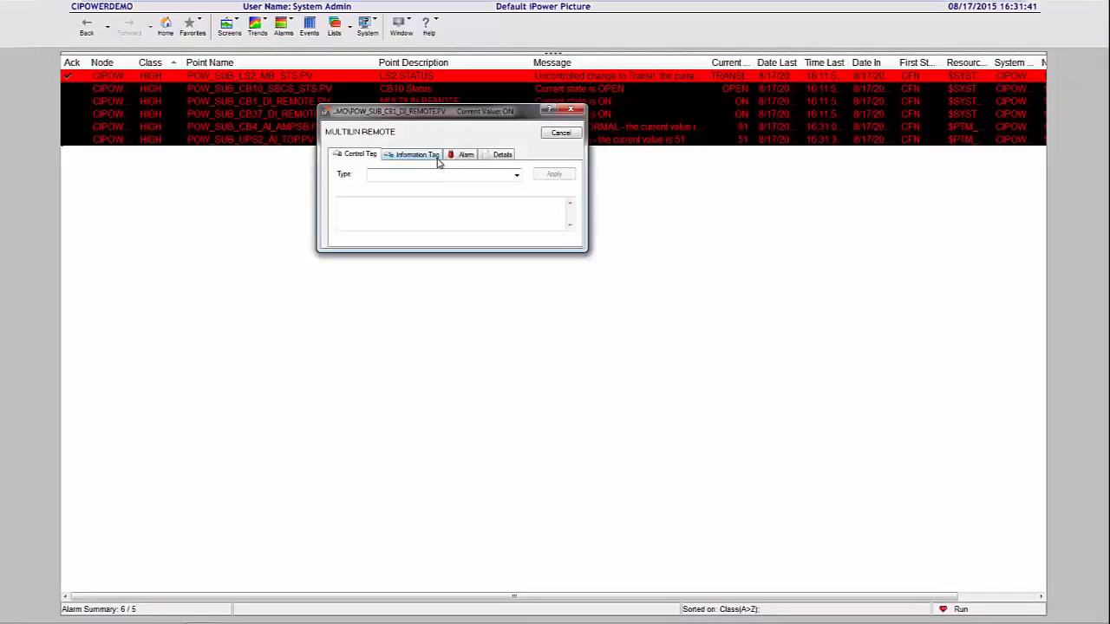
{"action": "left_click", "coordinate": [466, 155]}
{"action": "left_click", "coordinate": [425, 184]}
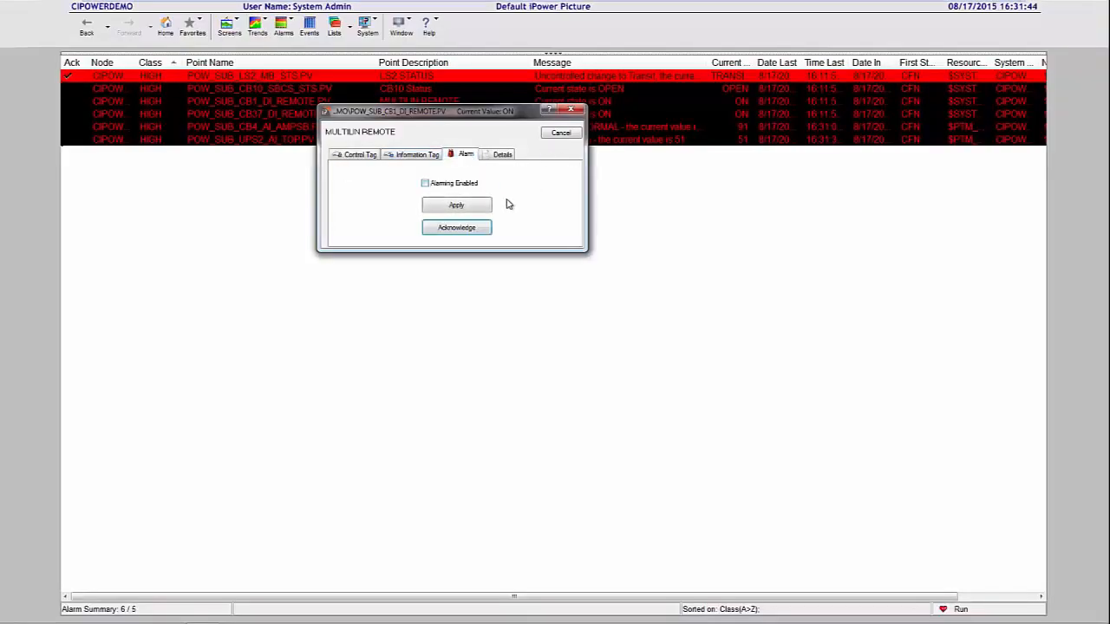
{"action": "left_click", "coordinate": [469, 205]}
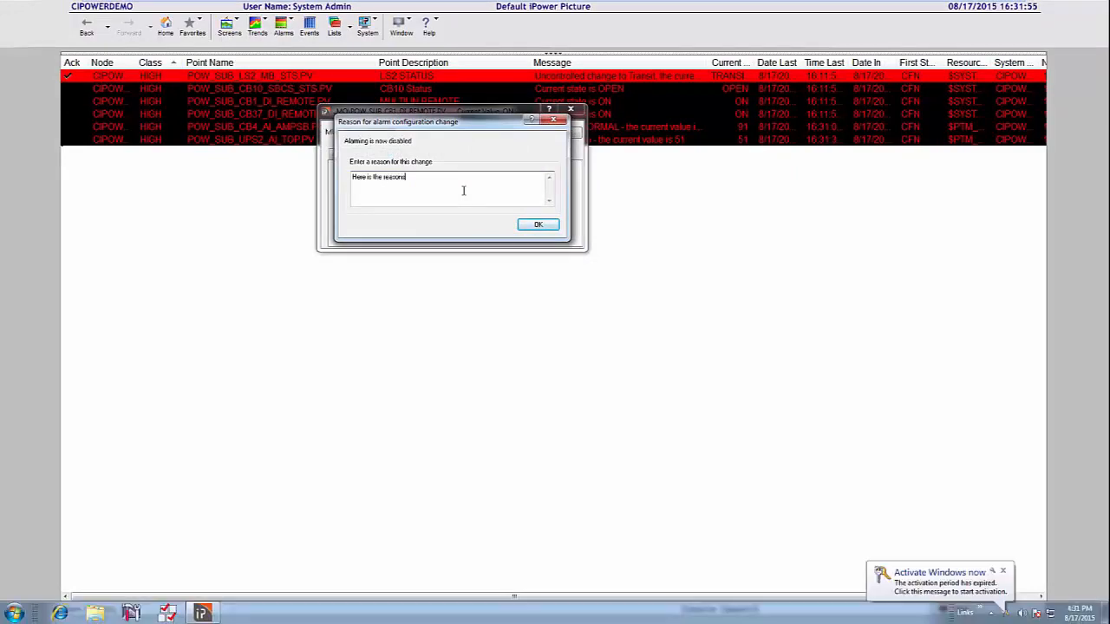
{"action": "left_click", "coordinate": [535, 224]}
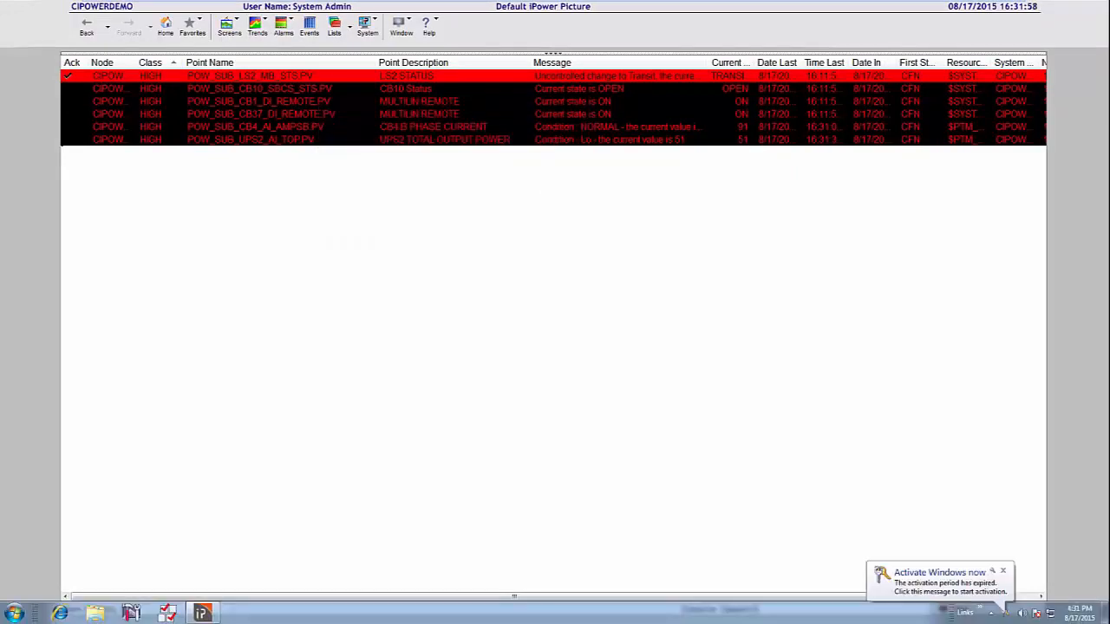
Step: Review the Disabled Alarms list and the CB1 MULTILIN REMOTE entry, closing its point dialog without changes
{"action": "left_click", "coordinate": [286, 33]}
{"action": "left_click", "coordinate": [314, 59]}
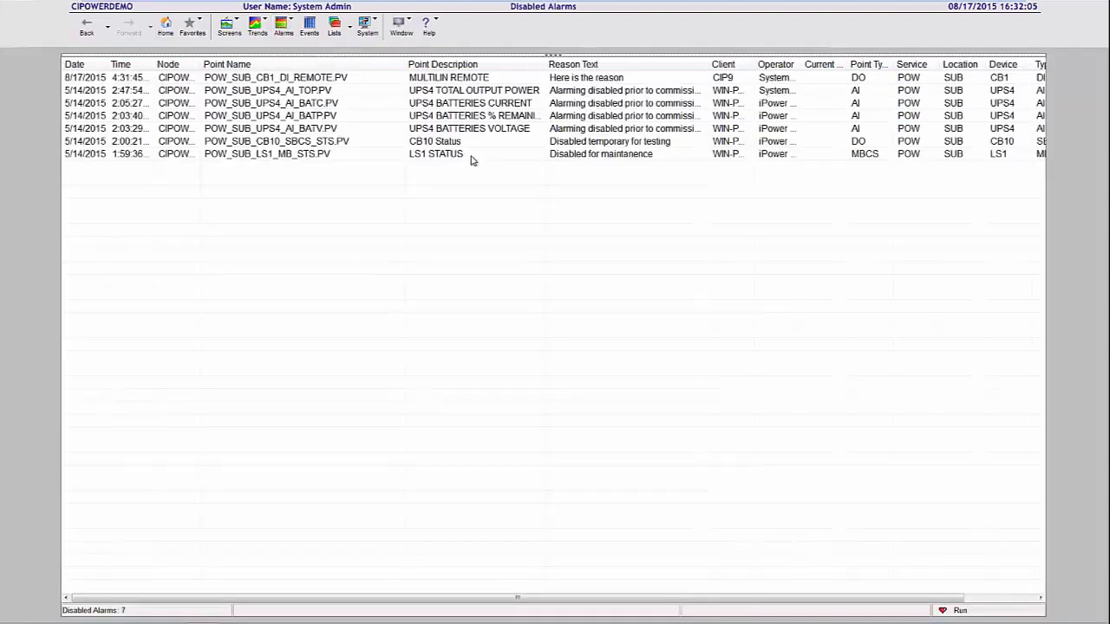
{"action": "left_click", "coordinate": [612, 79]}
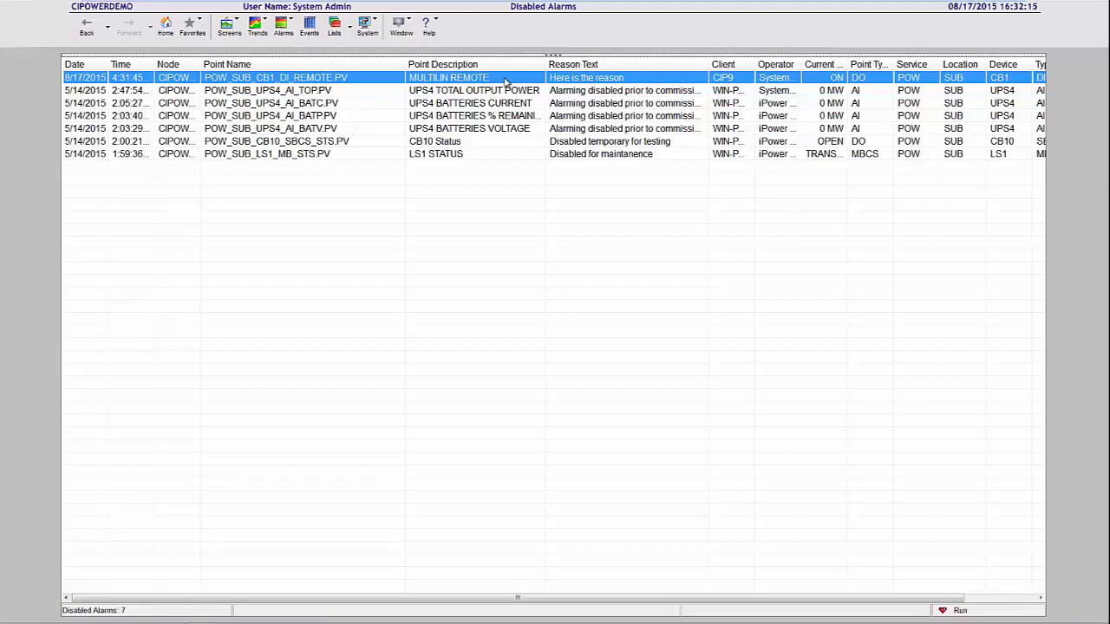
{"action": "double_click", "coordinate": [506, 81]}
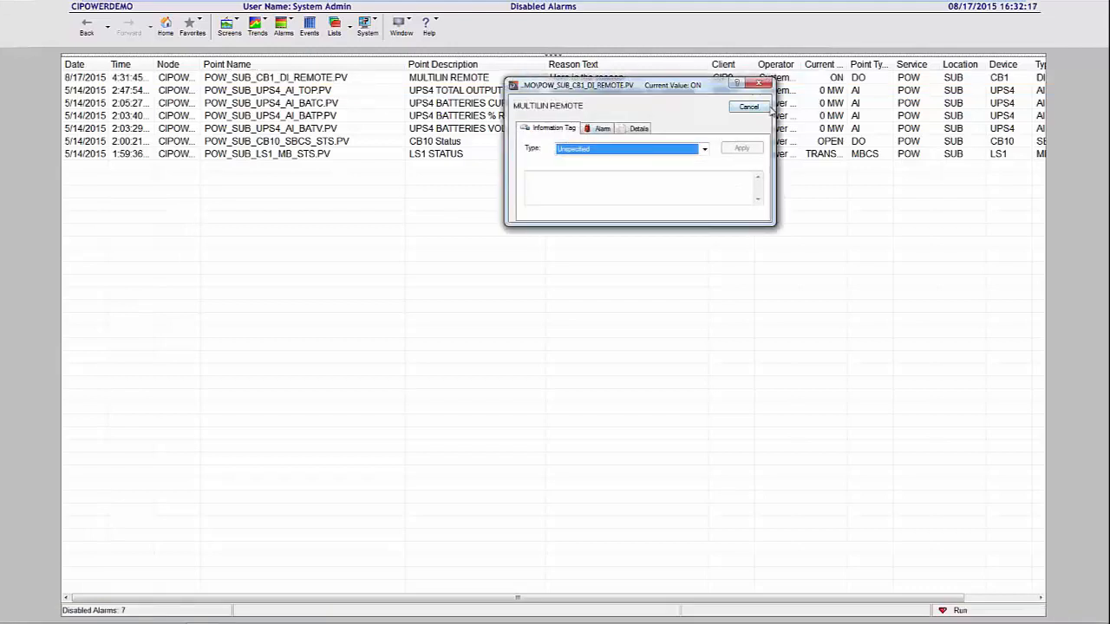
{"action": "left_click", "coordinate": [766, 107]}
Step: Open the BlackForest_B_Sub screen and bring up the alarm settings of breaker CB3's A phase current point
{"action": "left_click", "coordinate": [230, 29]}
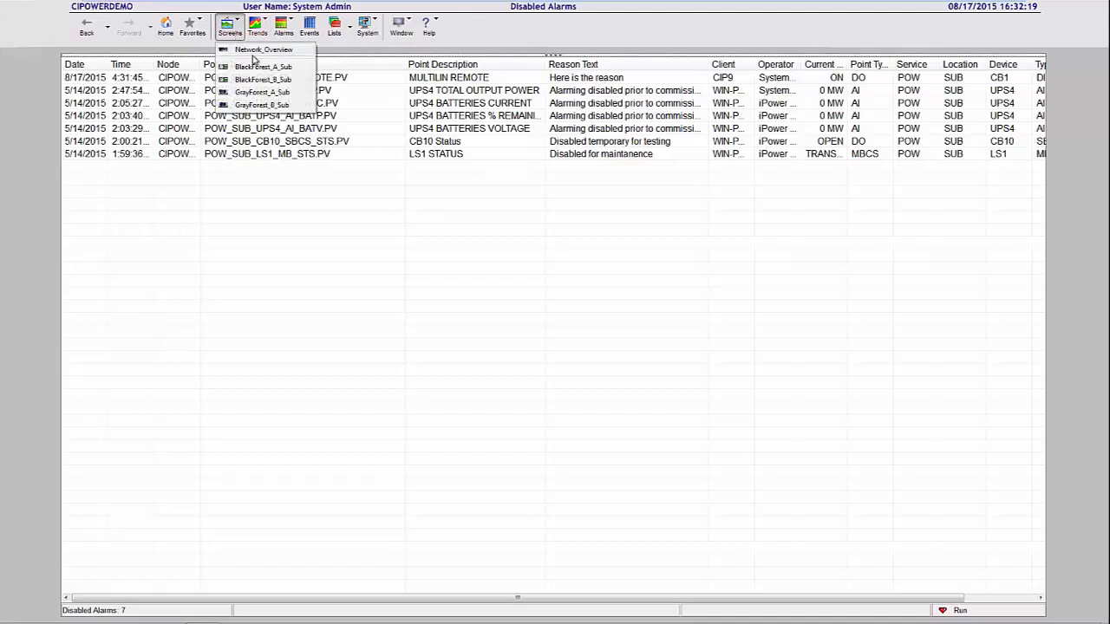
{"action": "left_click", "coordinate": [261, 80]}
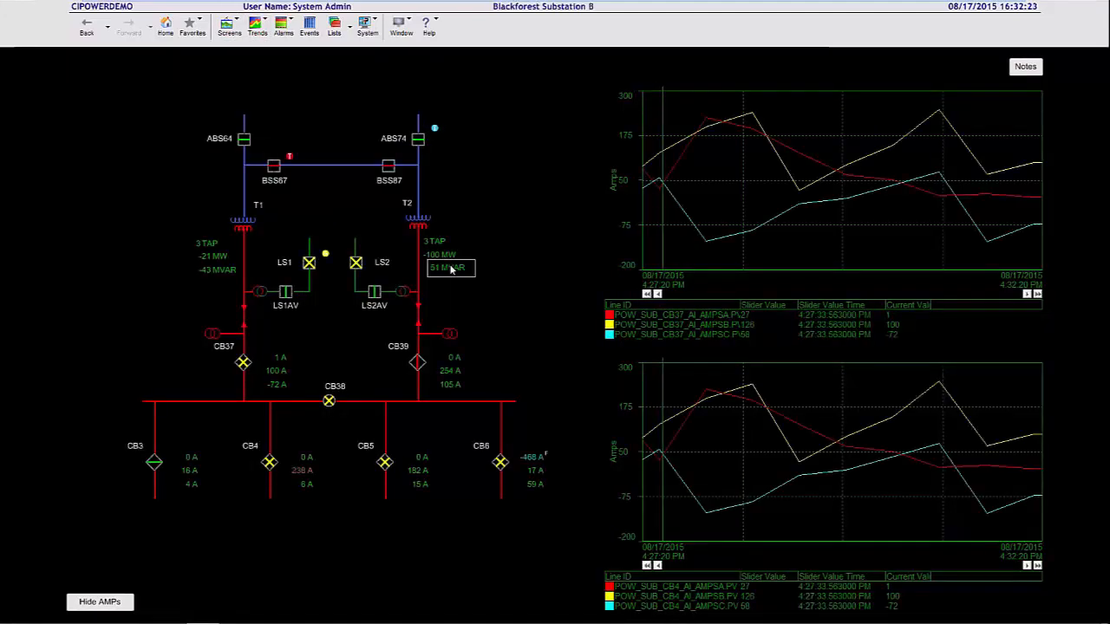
{"action": "left_click", "coordinate": [192, 459]}
{"action": "left_click_drag", "start_coordinate": [324, 467], "coordinate": [344, 398]}
{"action": "left_click", "coordinate": [362, 441]}
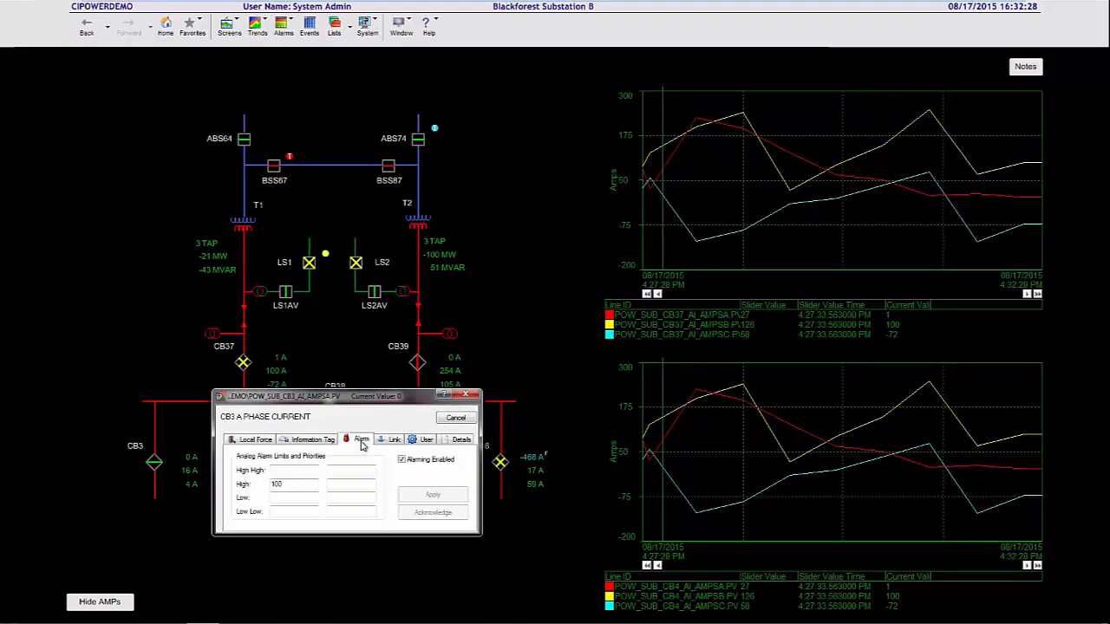
Step: Set the High High alarm limit of CB3 A phase current to 200, giving "This is where the message goes" as the reason
{"action": "left_click", "coordinate": [285, 472]}
{"action": "type", "text": "200"}
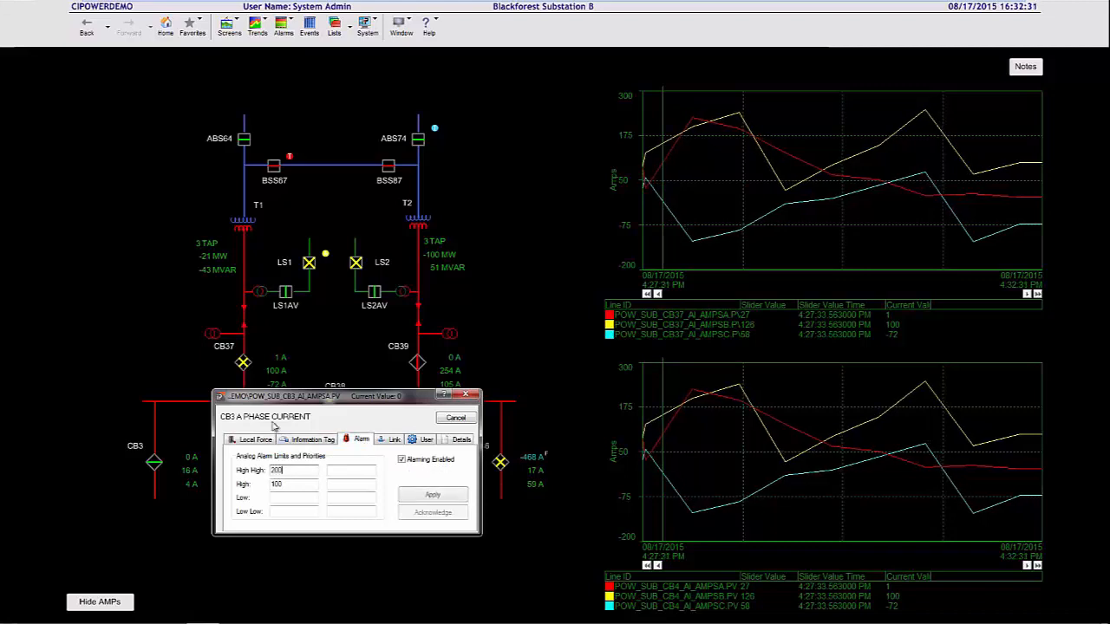
{"action": "left_click", "coordinate": [431, 495]}
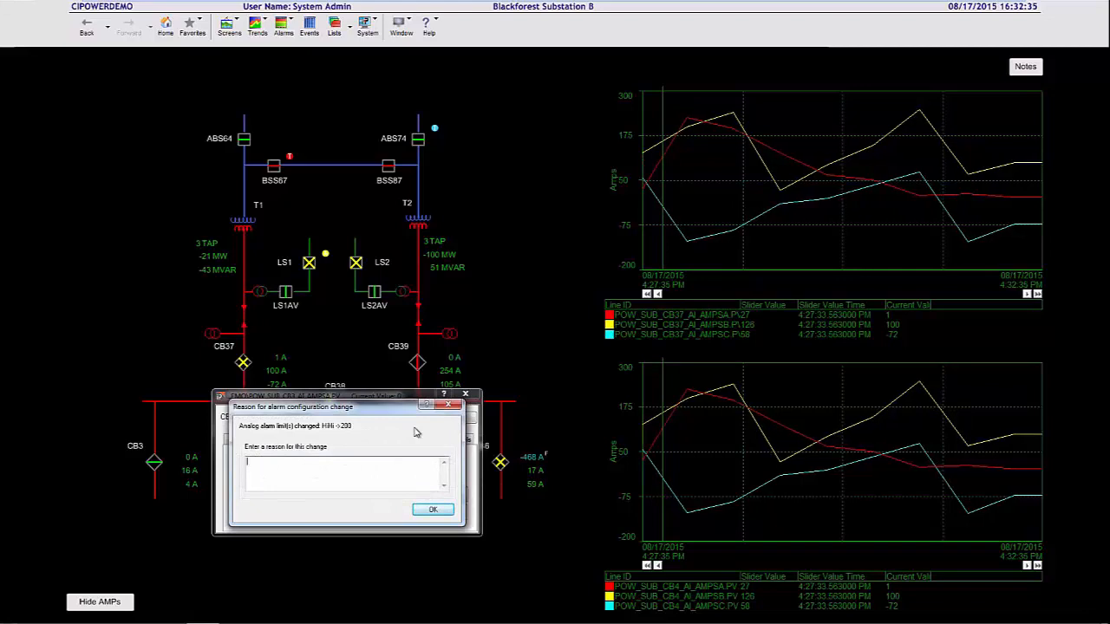
{"action": "type", "text": "This"}
{"action": "type", "text": " is a"}
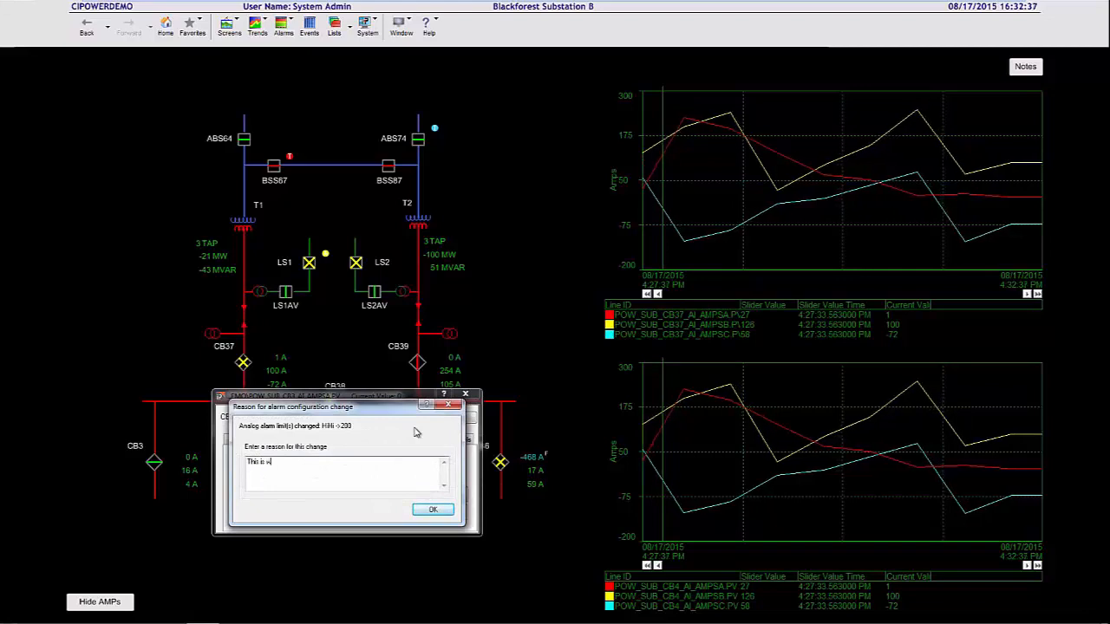
{"action": "key", "text": "BackSpace"}
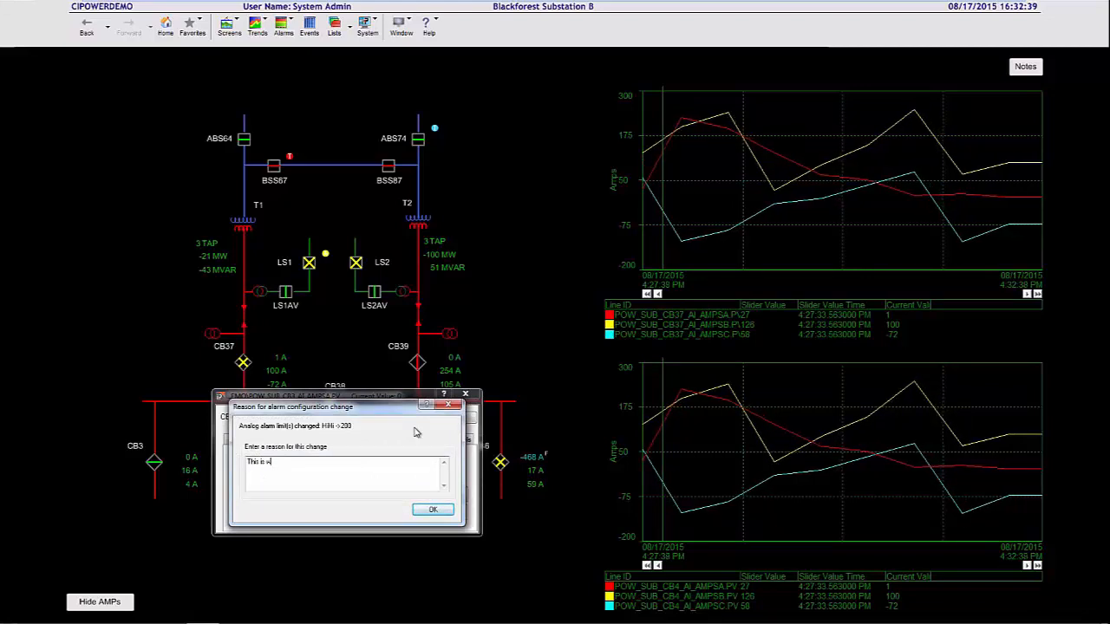
{"action": "type", "text": "e the mes"}
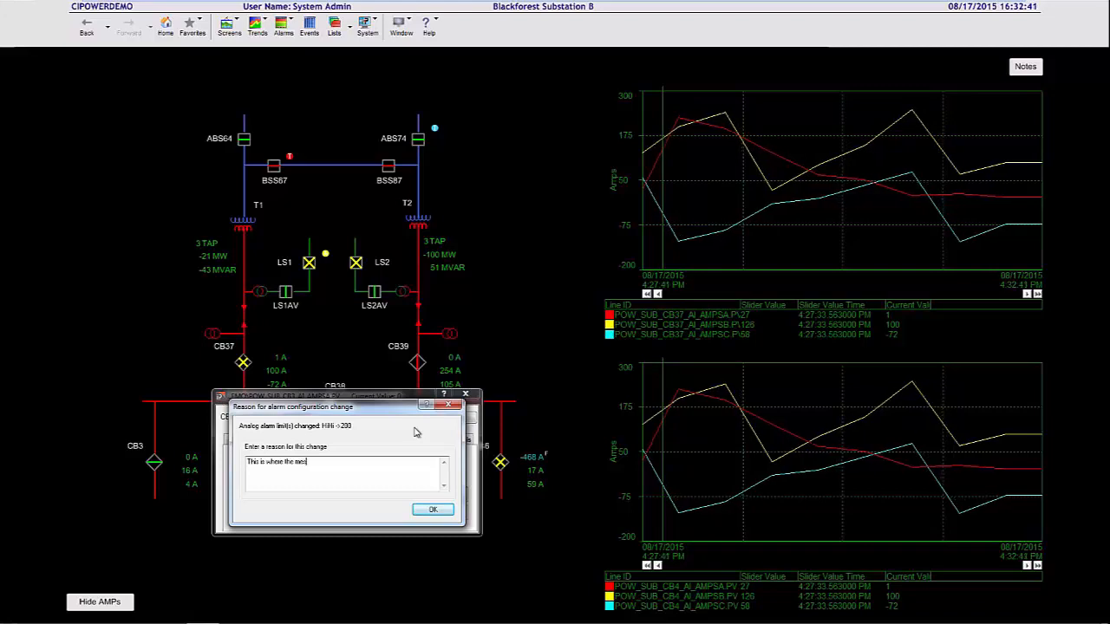
{"action": "type", "text": "sage goes"}
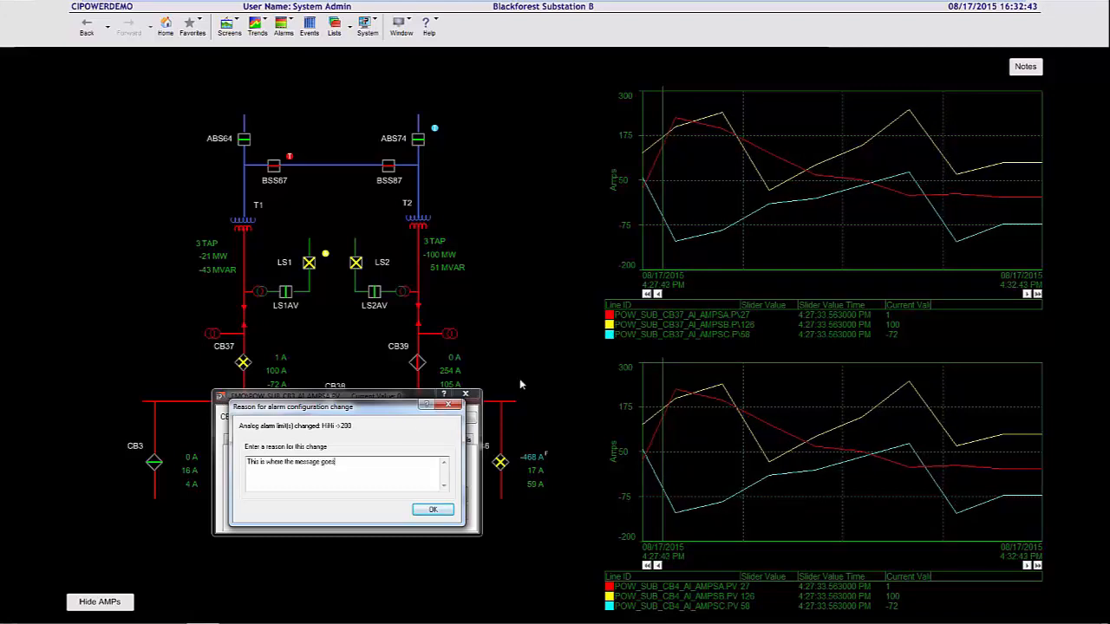
{"action": "left_click", "coordinate": [433, 510]}
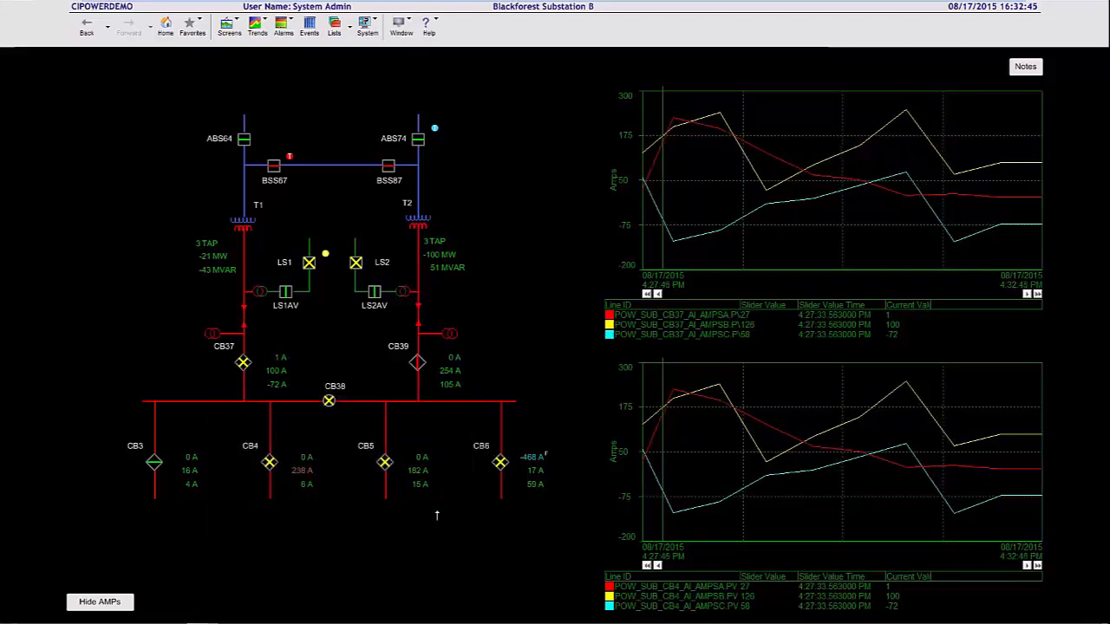
Step: Look up the CB3 analog alarm limit change in the Events list and select its entry
{"action": "left_click", "coordinate": [309, 26]}
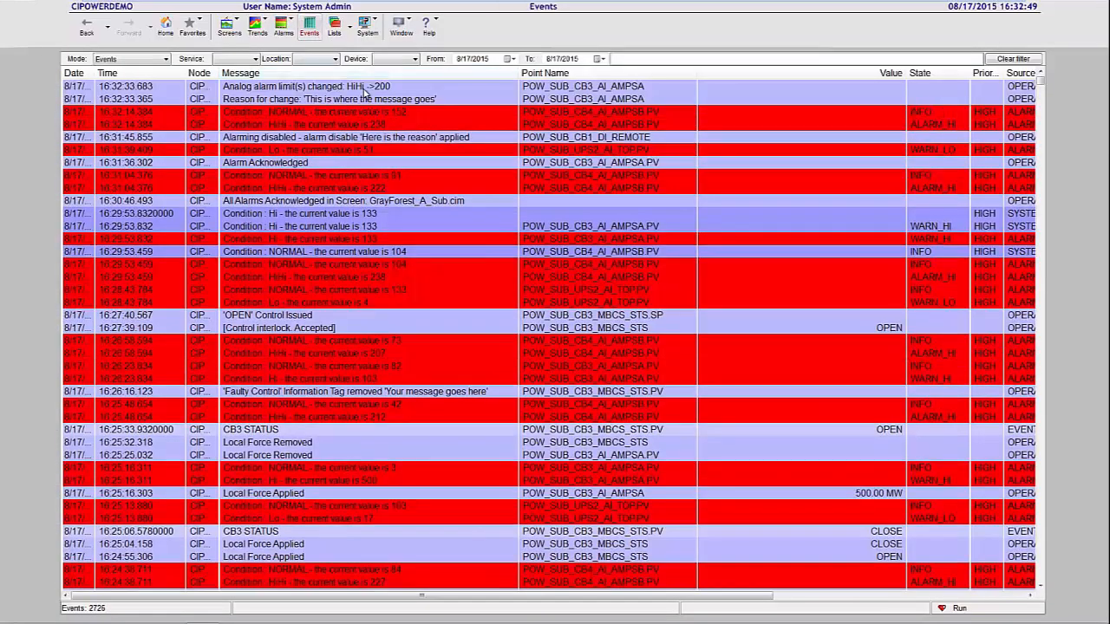
{"action": "left_click", "coordinate": [368, 88]}
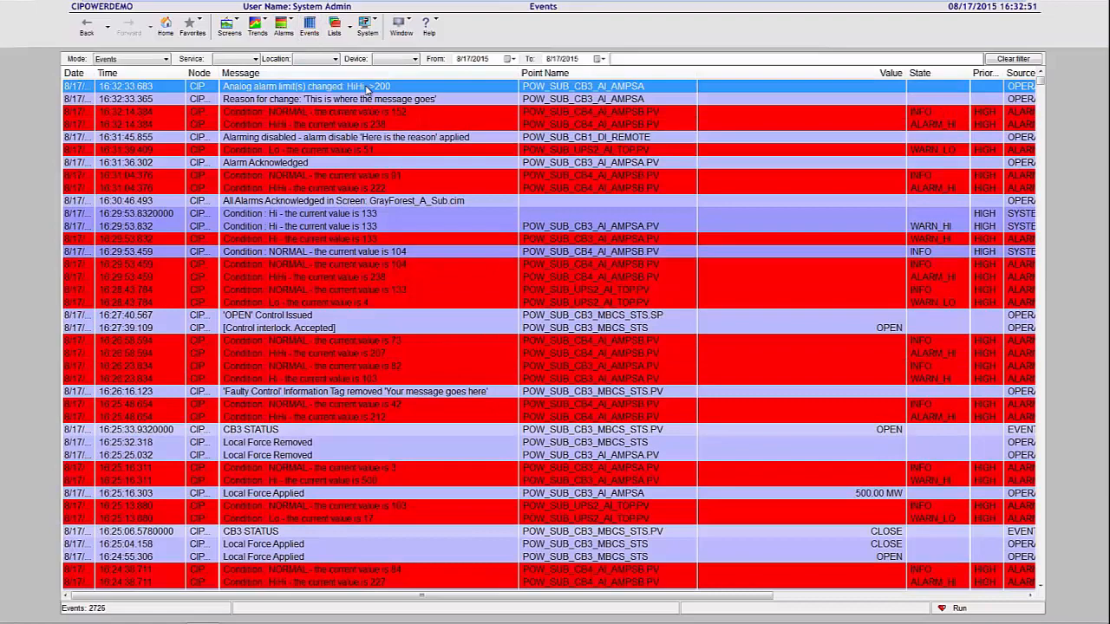
Step: Open the Alarm Summary list, reveal its filter bar and look through the available list modes
{"action": "left_click", "coordinate": [290, 19]}
{"action": "left_click", "coordinate": [305, 53]}
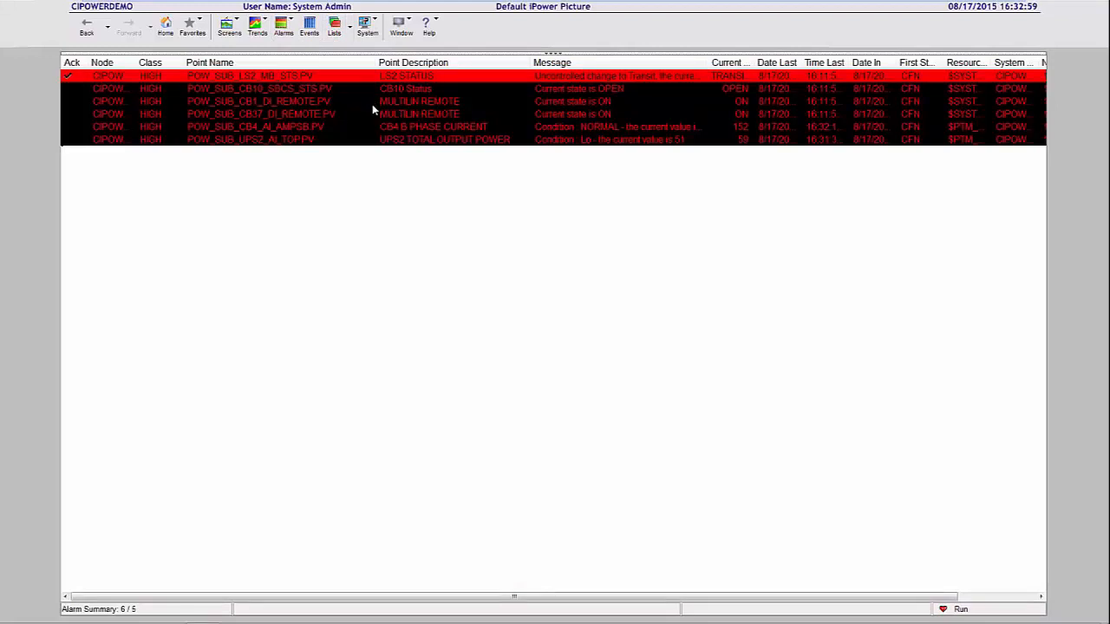
{"action": "left_click", "coordinate": [349, 24]}
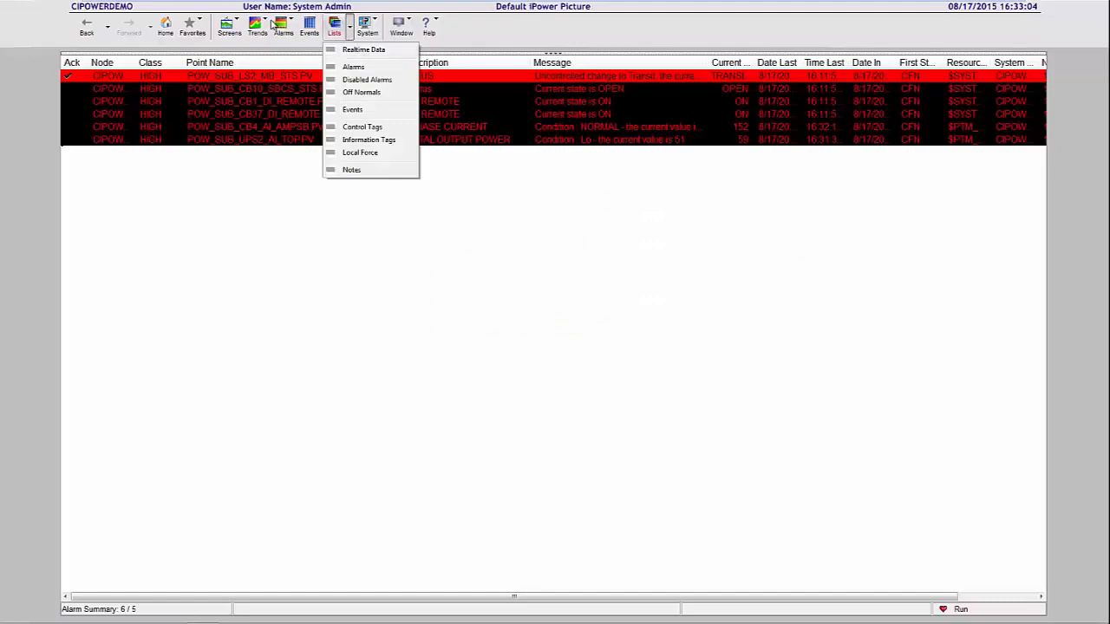
{"action": "left_click", "coordinate": [284, 35]}
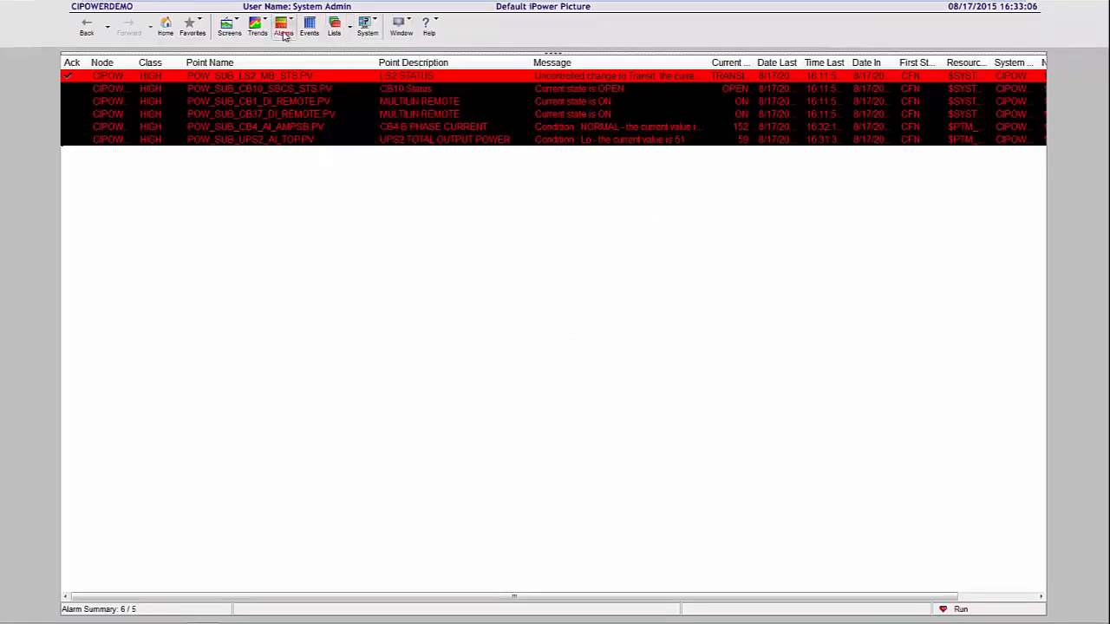
{"action": "left_click", "coordinate": [552, 55]}
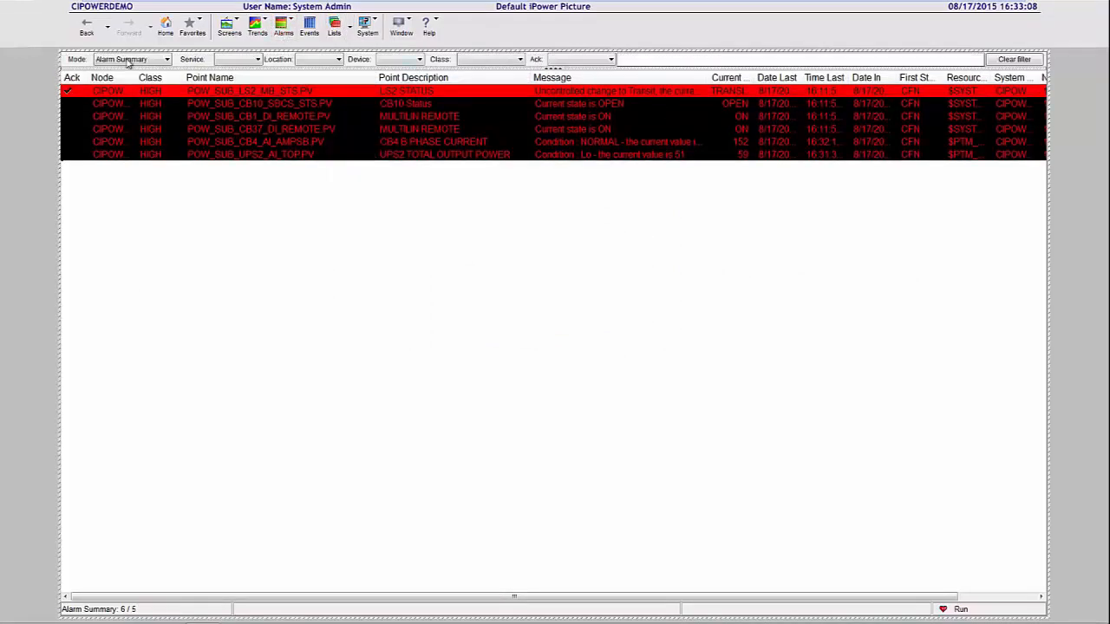
{"action": "left_click", "coordinate": [155, 62]}
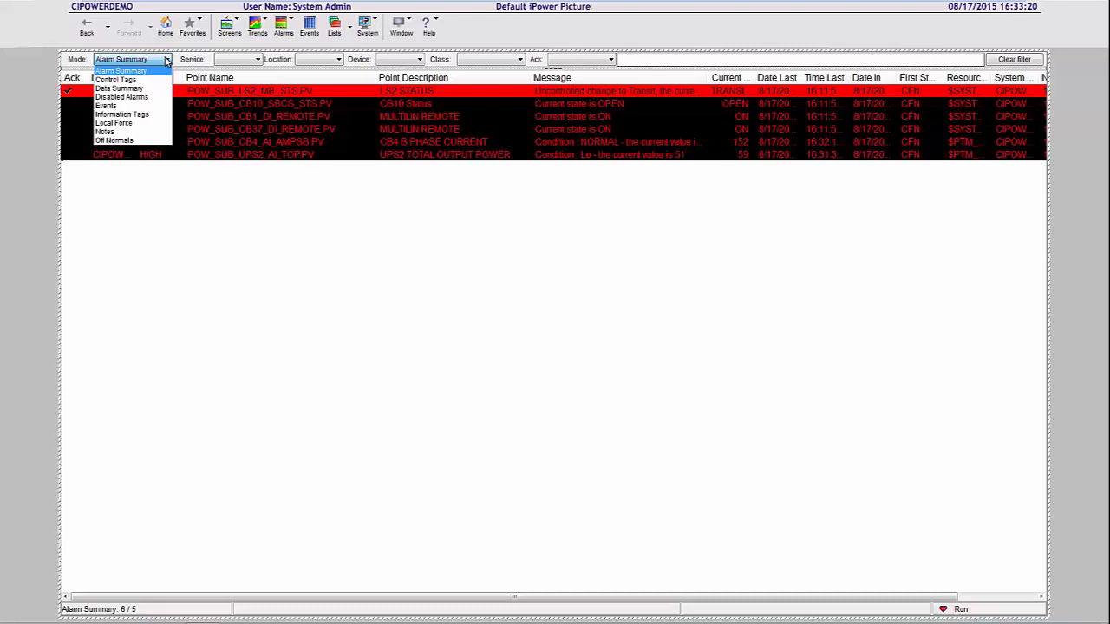
{"action": "left_click", "coordinate": [167, 60]}
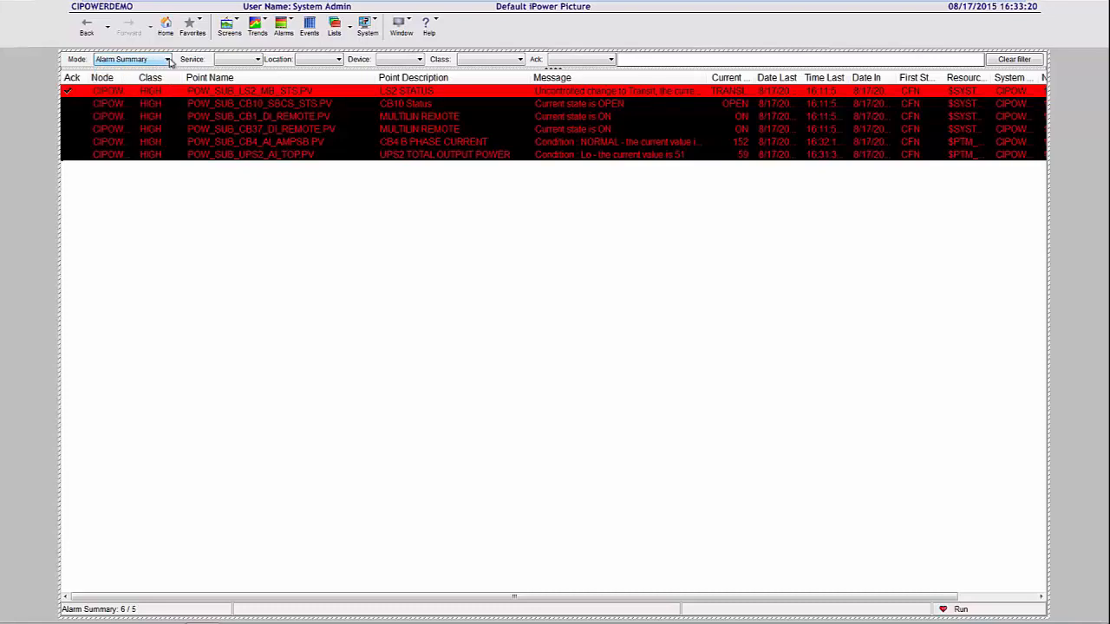
Step: Open the Events list and resize its columns, widening Node and Priority and narrowing Value
{"action": "left_click", "coordinate": [309, 28]}
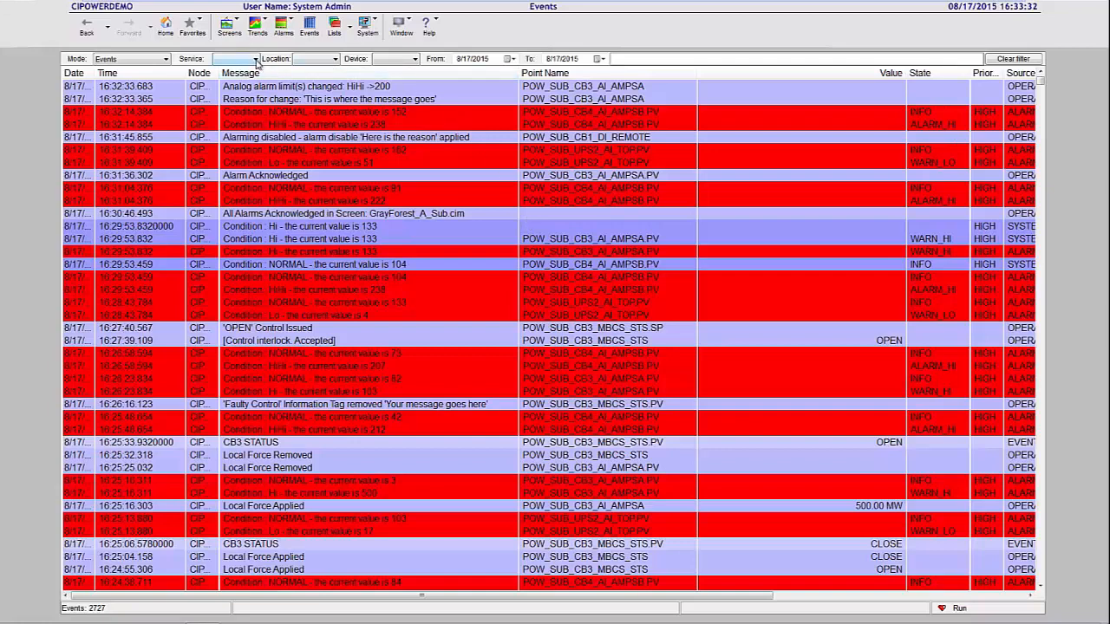
{"action": "left_click_drag", "start_coordinate": [221, 73], "coordinate": [239, 73]}
{"action": "left_click_drag", "start_coordinate": [924, 73], "coordinate": [778, 75]}
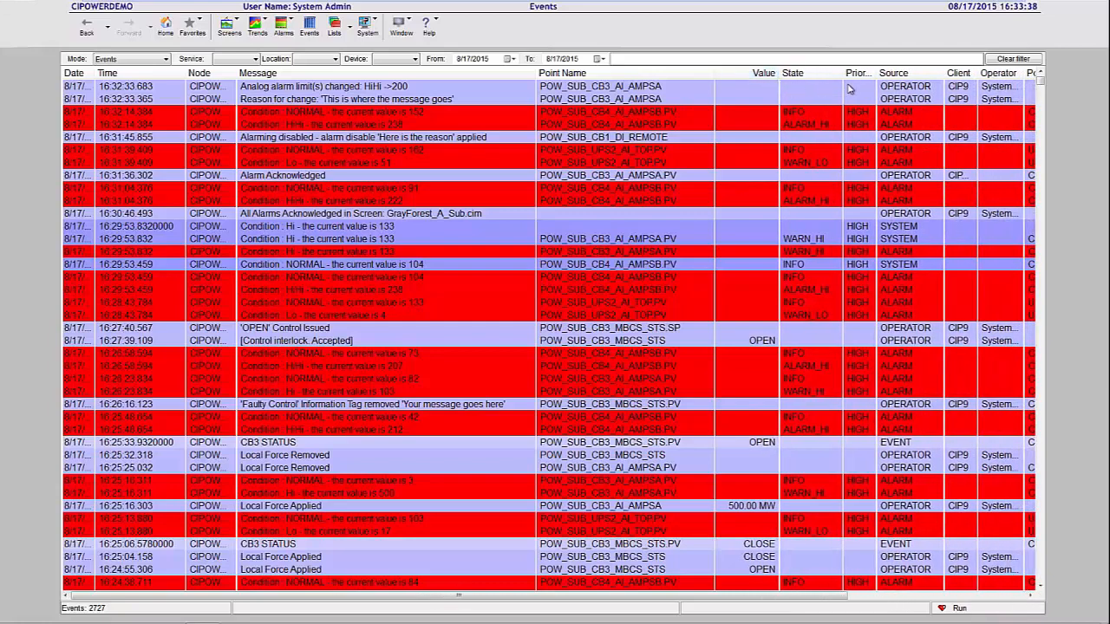
{"action": "left_click_drag", "start_coordinate": [874, 73], "coordinate": [884, 73]}
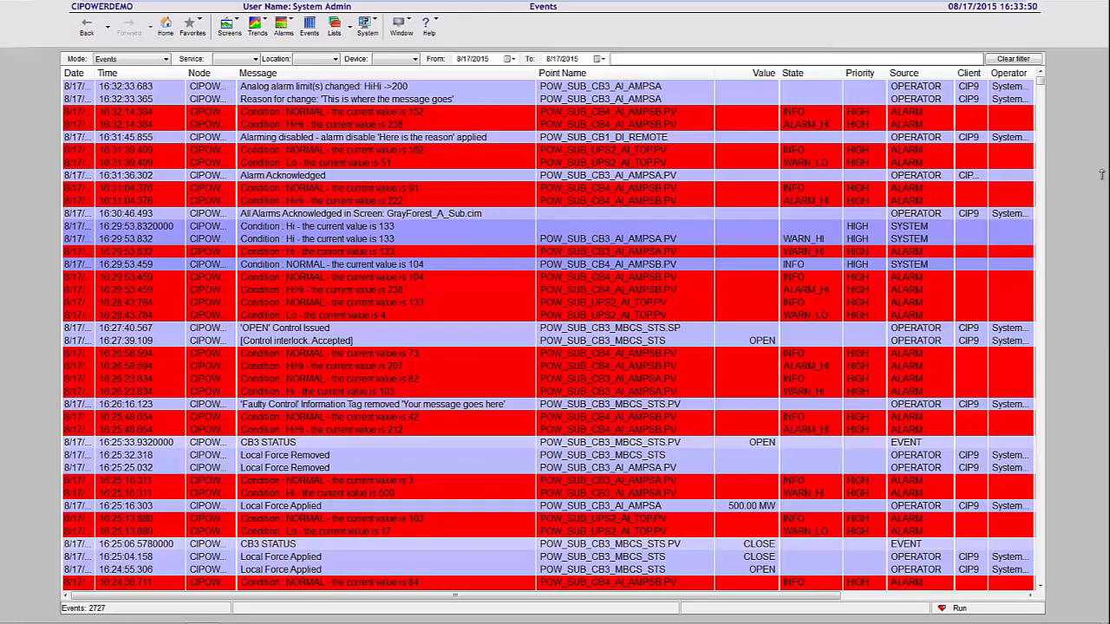
{"action": "mouse_move", "coordinate": [1041, 82]}
{"action": "left_mouse_down"}
{"action": "mouse_move", "coordinate": [1053, 128]}
{"action": "mouse_move", "coordinate": [1041, 137]}
{"action": "mouse_move", "coordinate": [1041, 166]}
{"action": "mouse_move", "coordinate": [1043, 78]}
{"action": "left_mouse_up"}
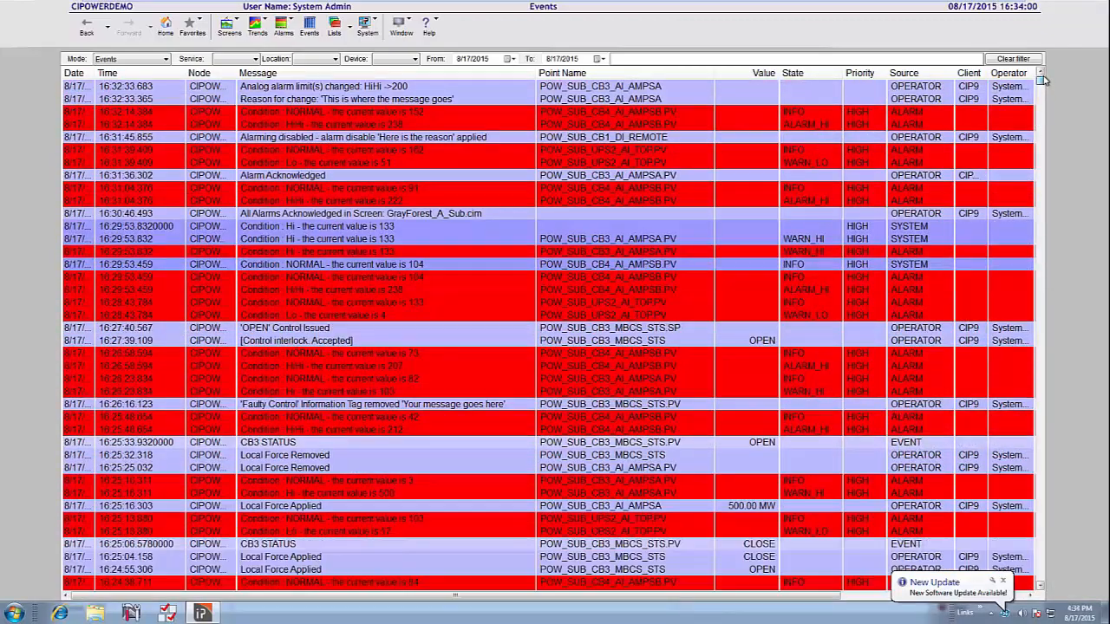
Step: Try the From date filter on the event list, and clear the filter
{"action": "left_click", "coordinate": [512, 59]}
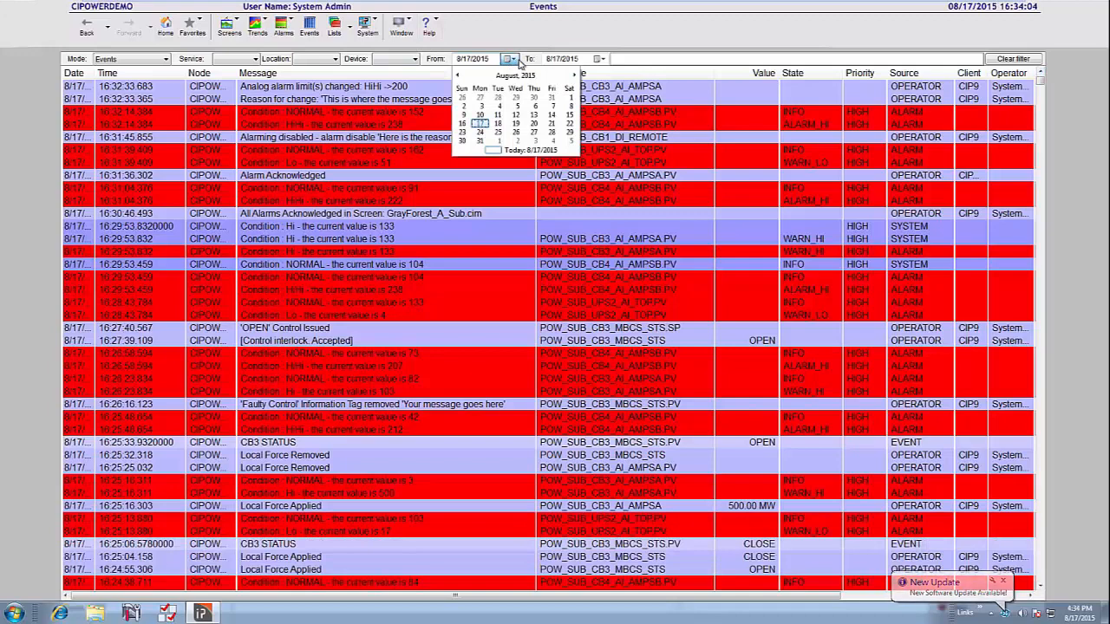
{"action": "left_click", "coordinate": [519, 61]}
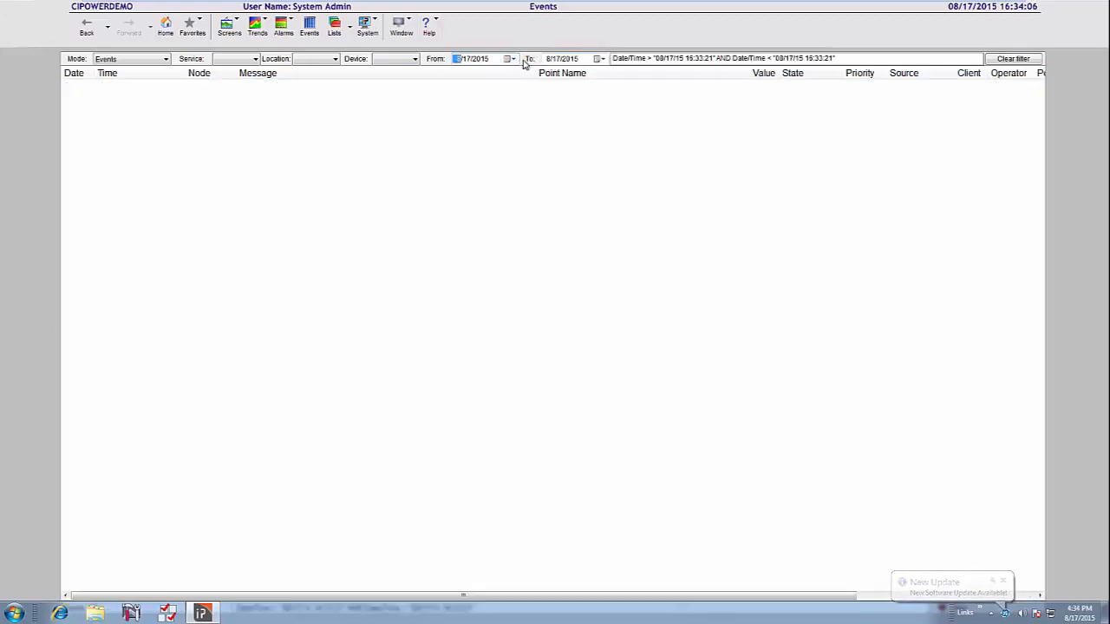
{"action": "left_click", "coordinate": [1012, 60]}
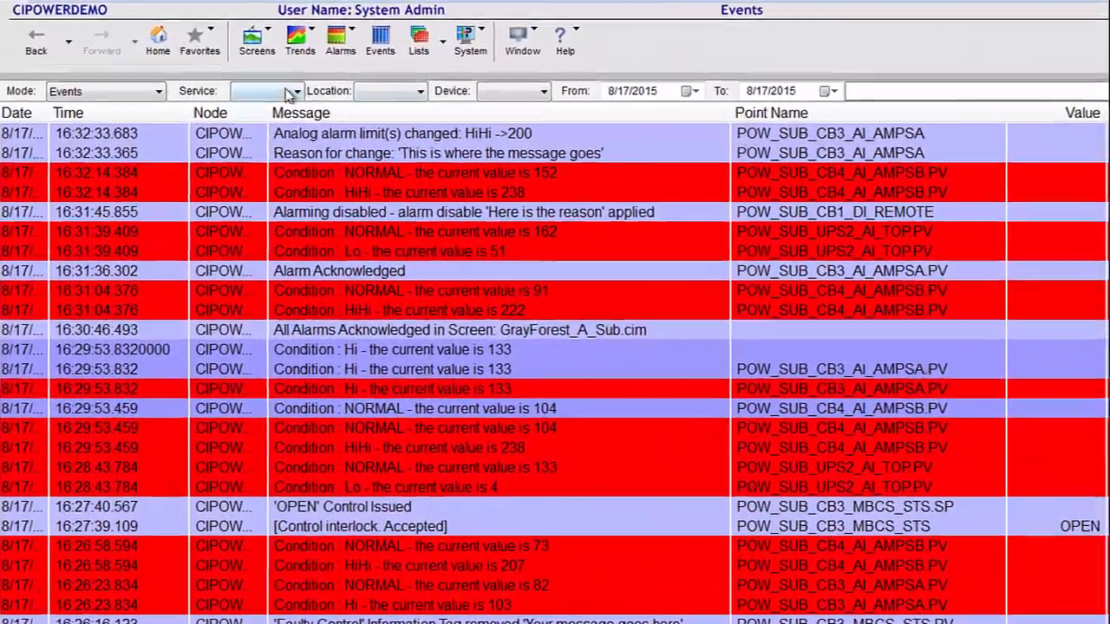
Step: Filter the event list to service POW, location SUB and device CB4
{"action": "left_click", "coordinate": [260, 80]}
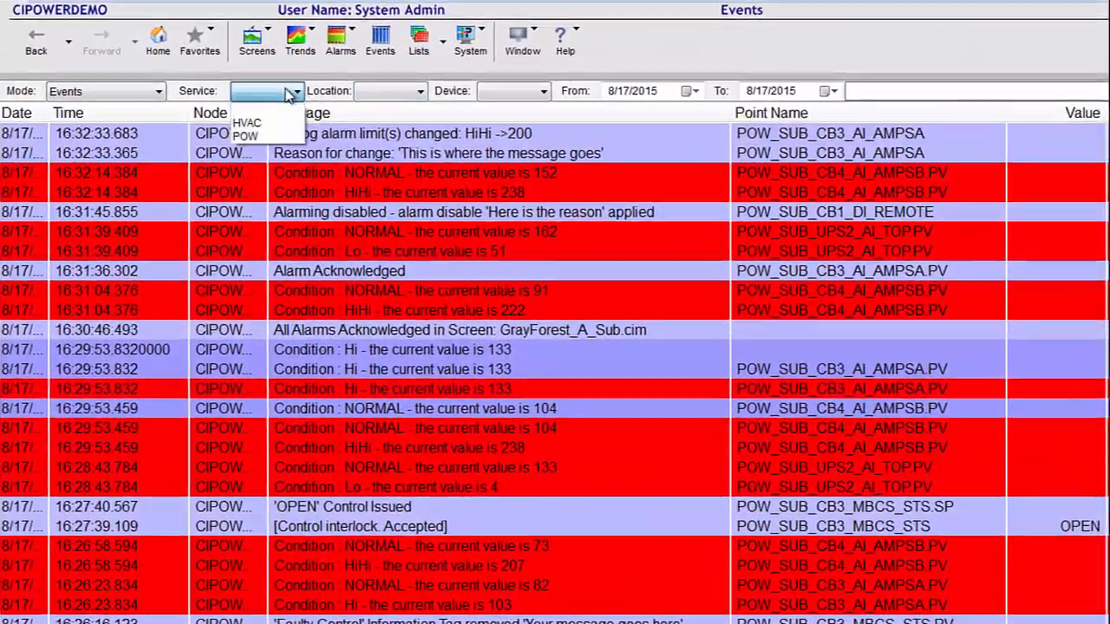
{"action": "left_click", "coordinate": [270, 137]}
{"action": "left_click", "coordinate": [419, 91]}
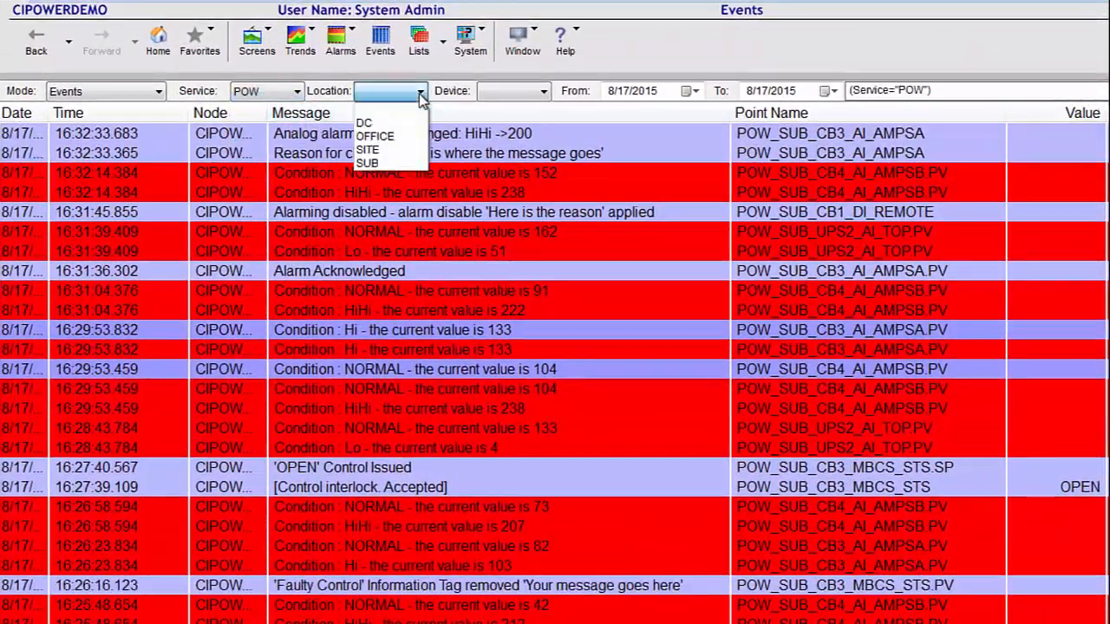
{"action": "left_click", "coordinate": [400, 164]}
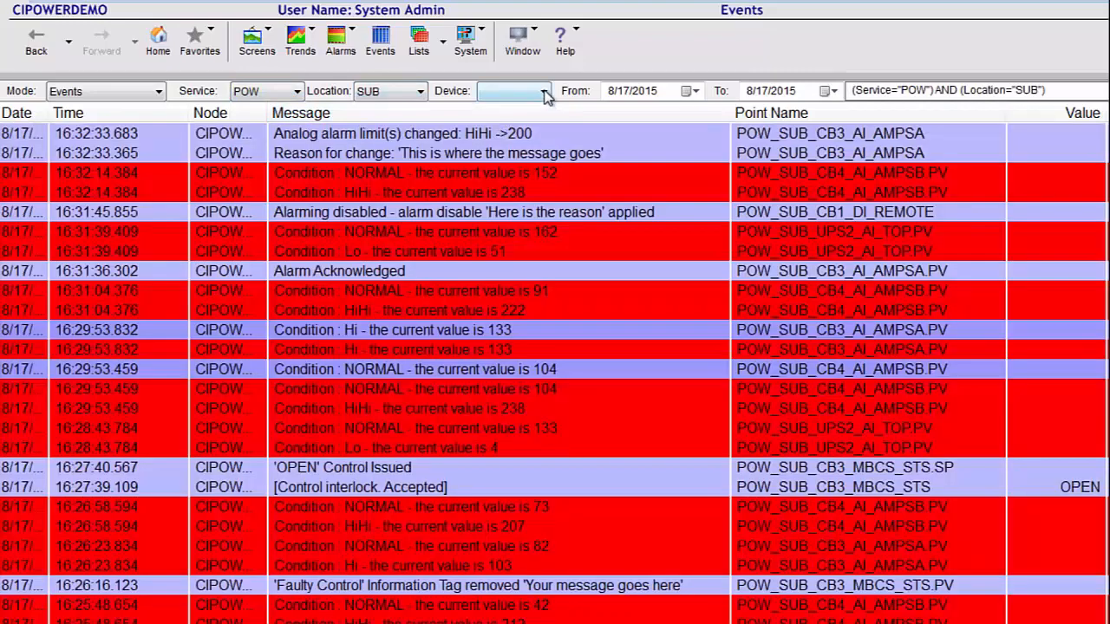
{"action": "left_click", "coordinate": [544, 92]}
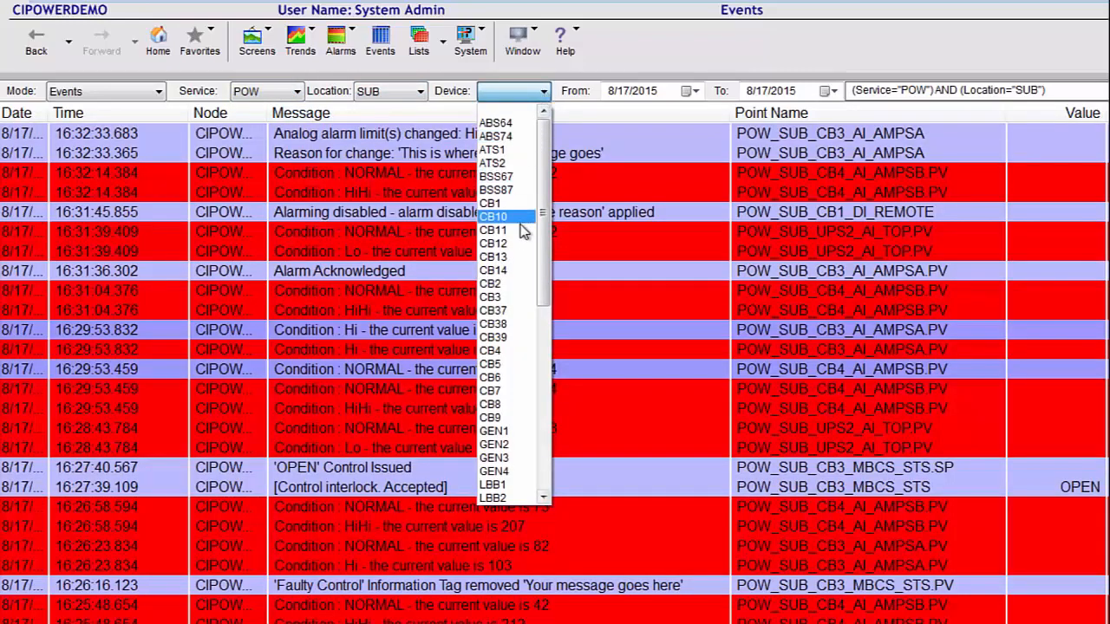
{"action": "left_click", "coordinate": [518, 350]}
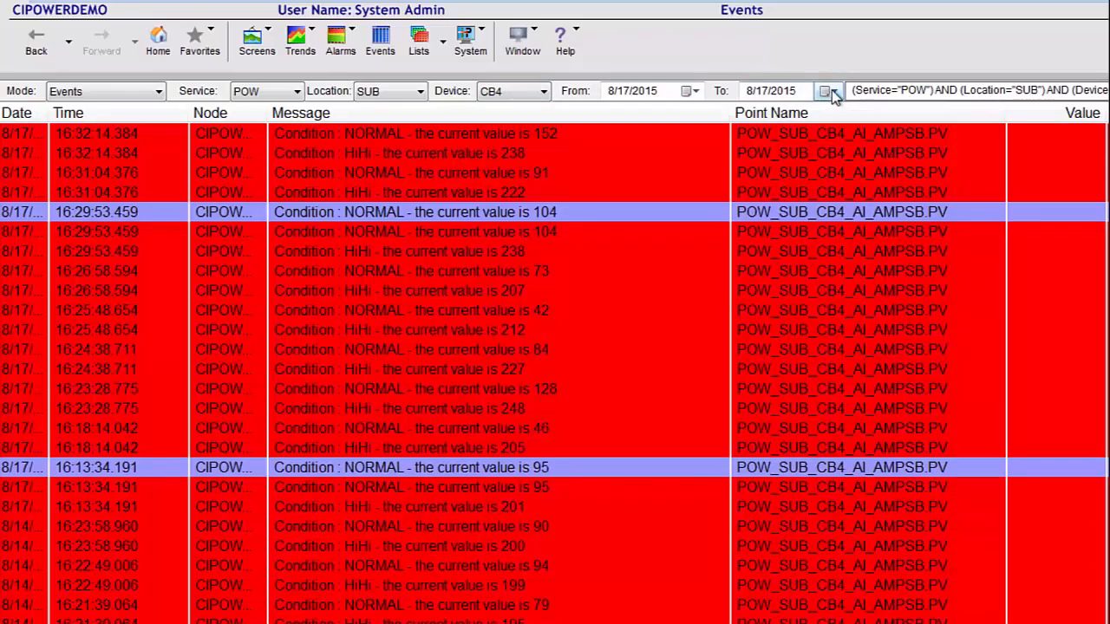
Step: Try the To date filter on the CB4 events, and clear all event list filters
{"action": "left_click", "coordinate": [830, 91]}
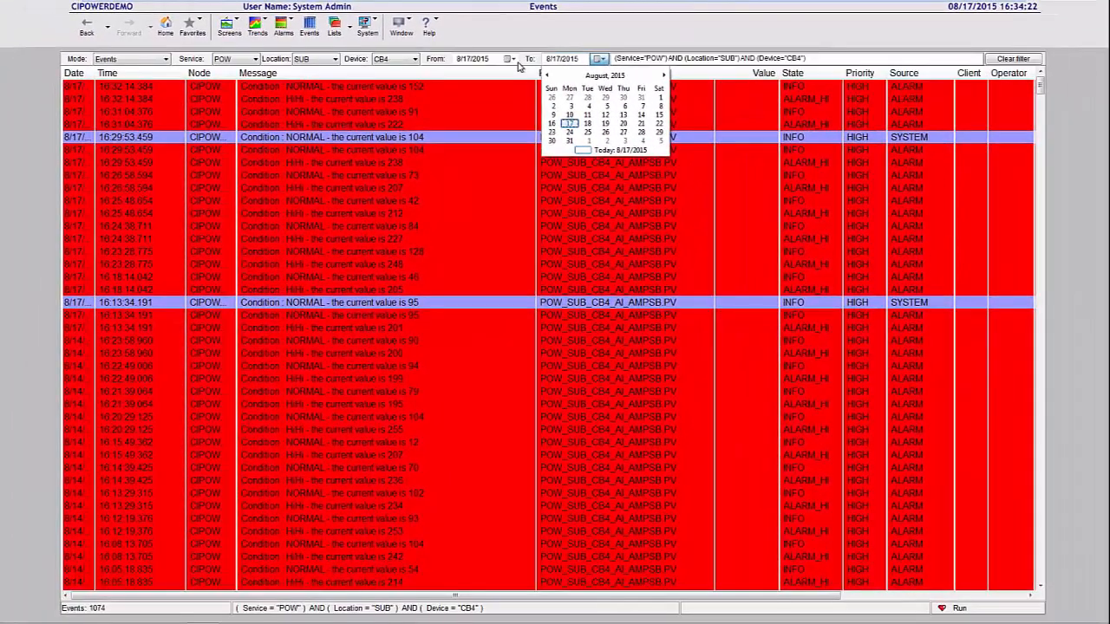
{"action": "left_click", "coordinate": [604, 60]}
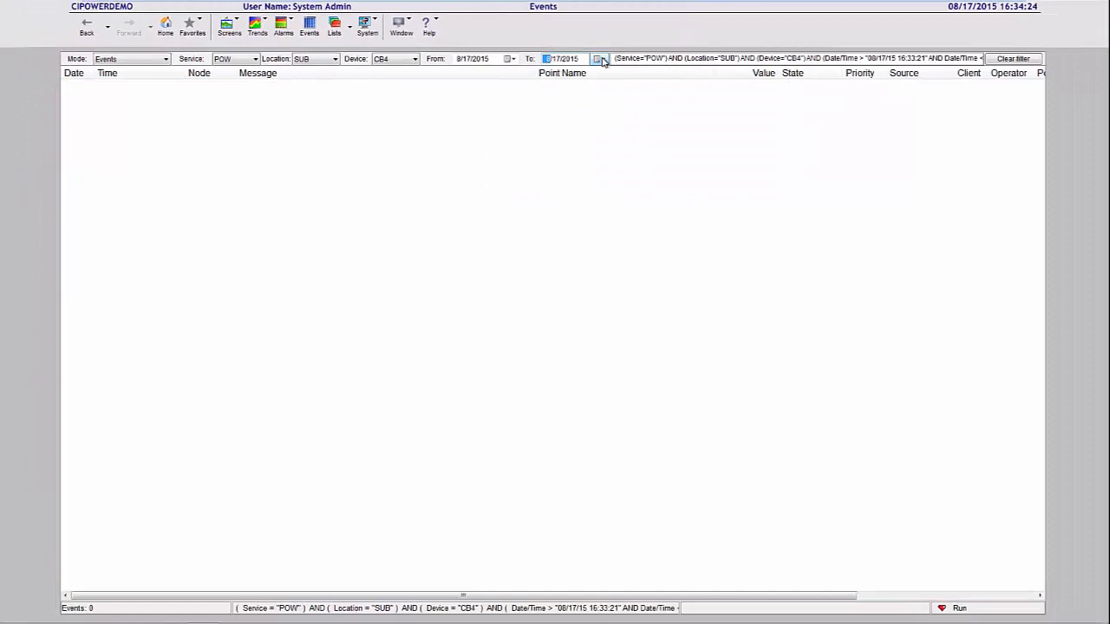
{"action": "left_click", "coordinate": [1006, 59]}
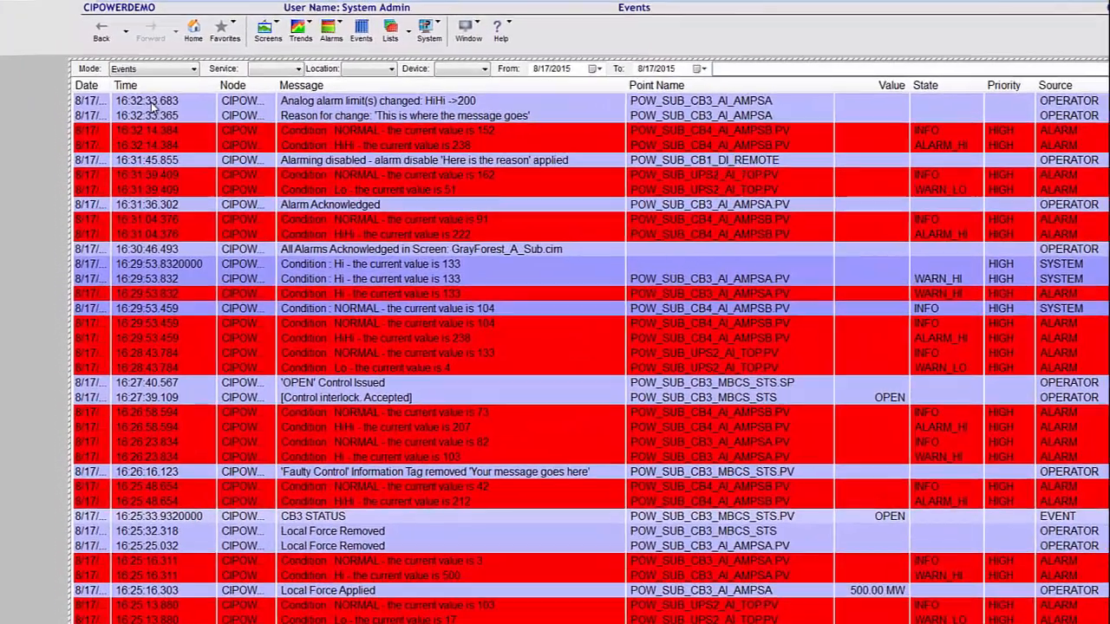
Step: Filter the event list to service POW, location SUB and device CB4, and open the To date selection
{"action": "left_click", "coordinate": [141, 87]}
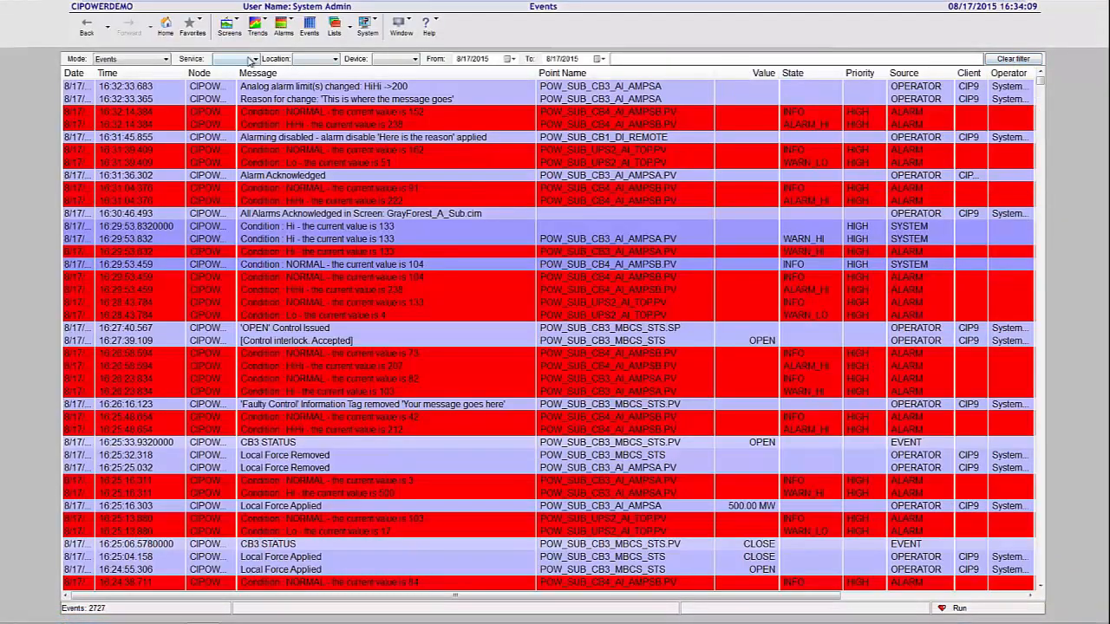
{"action": "left_click", "coordinate": [255, 59]}
{"action": "left_click", "coordinate": [239, 89]}
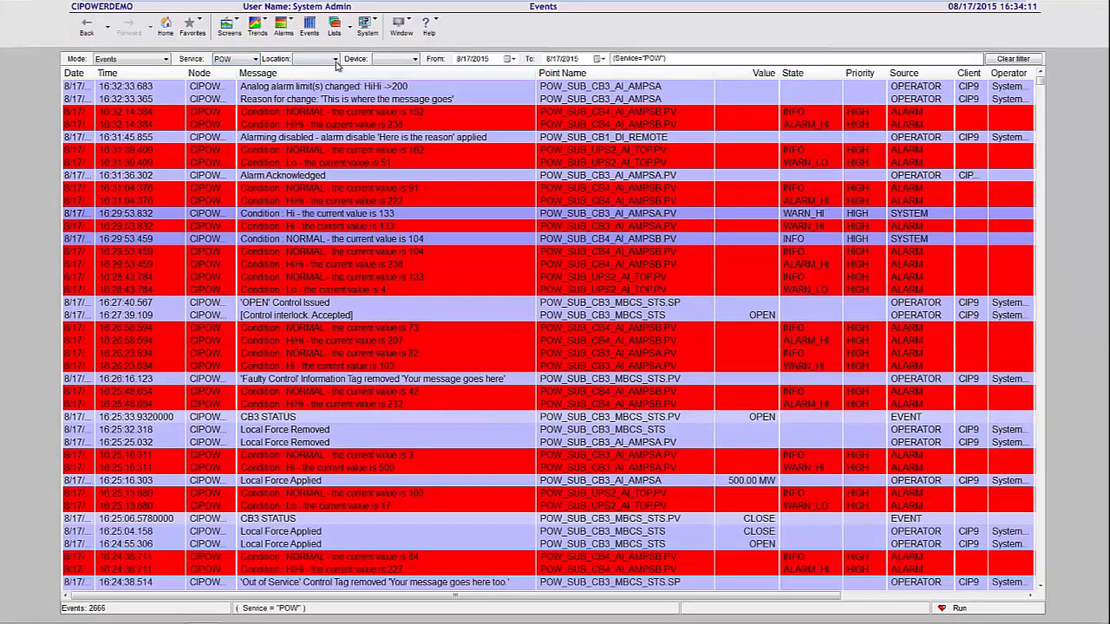
{"action": "left_click", "coordinate": [335, 59]}
{"action": "left_click", "coordinate": [301, 106]}
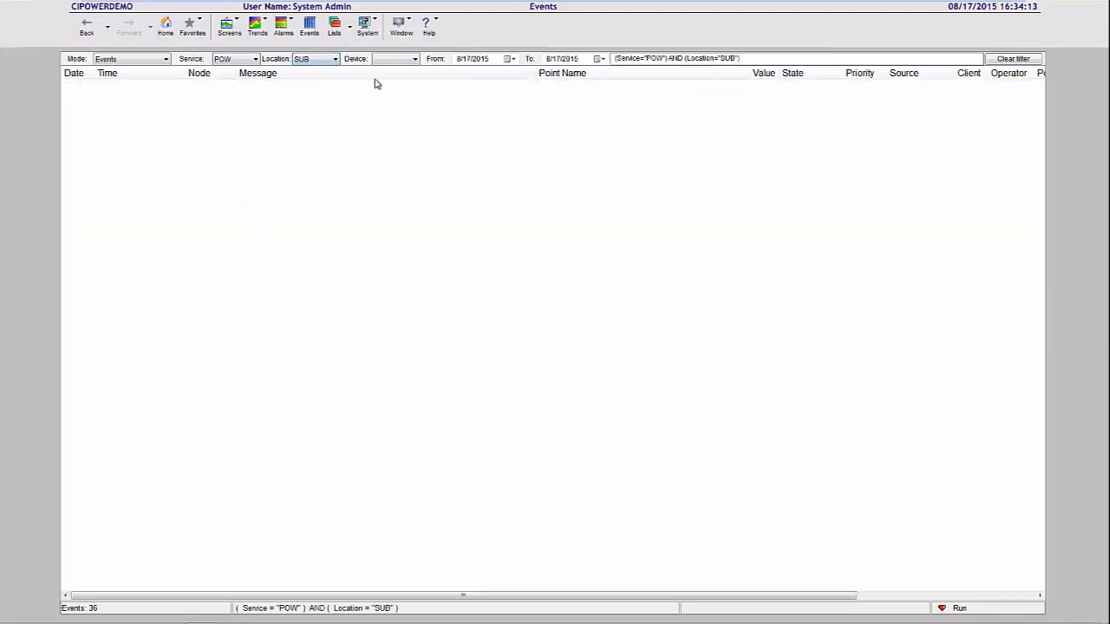
{"action": "left_click", "coordinate": [416, 59]}
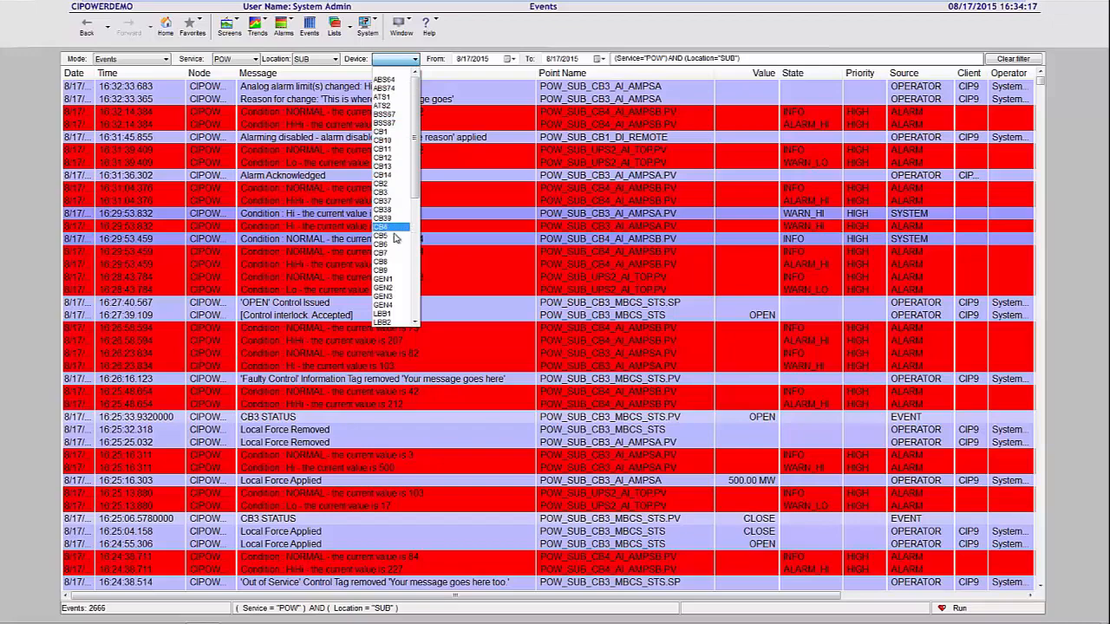
{"action": "left_click", "coordinate": [390, 227]}
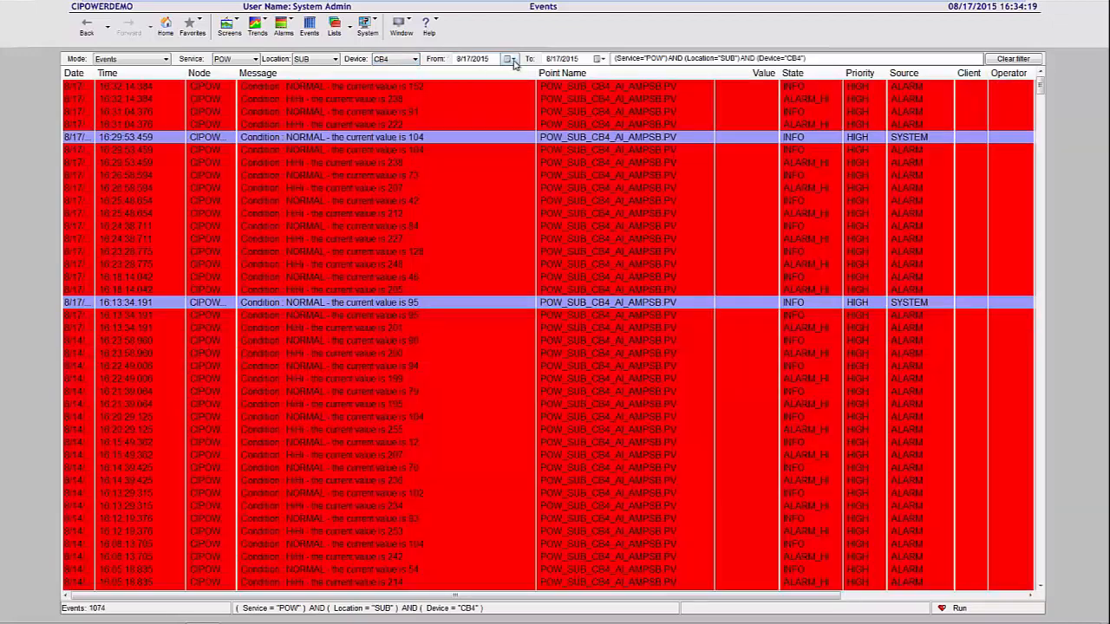
{"action": "left_click", "coordinate": [600, 59]}
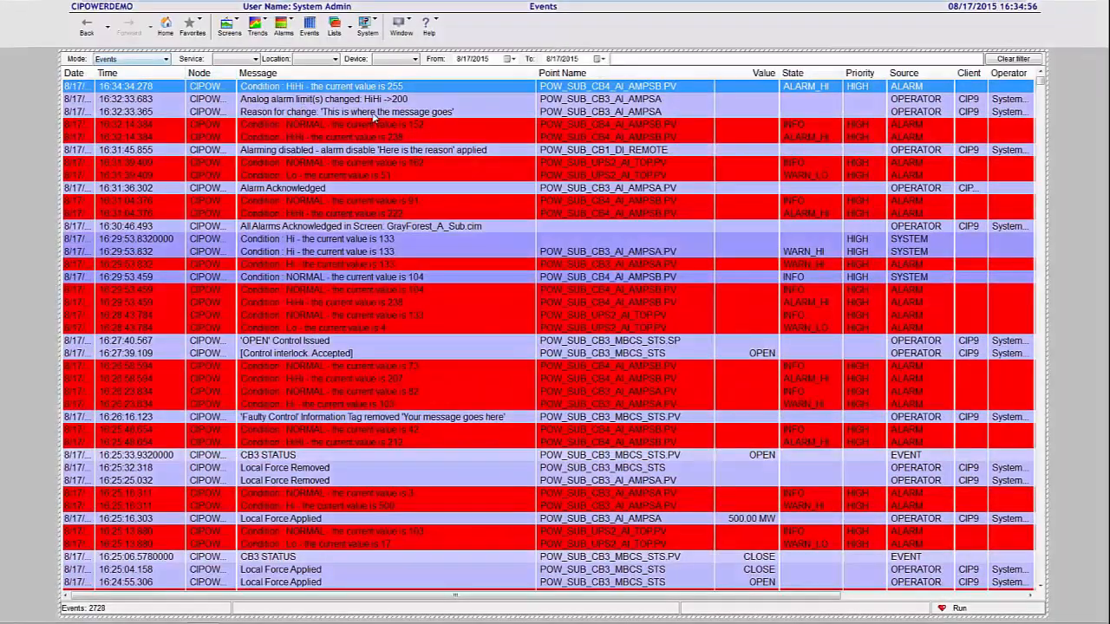
Step: Build a custom event list filter with the conditions Source = Operator and Location = SUB, and apply it
{"action": "left_click", "coordinate": [373, 114]}
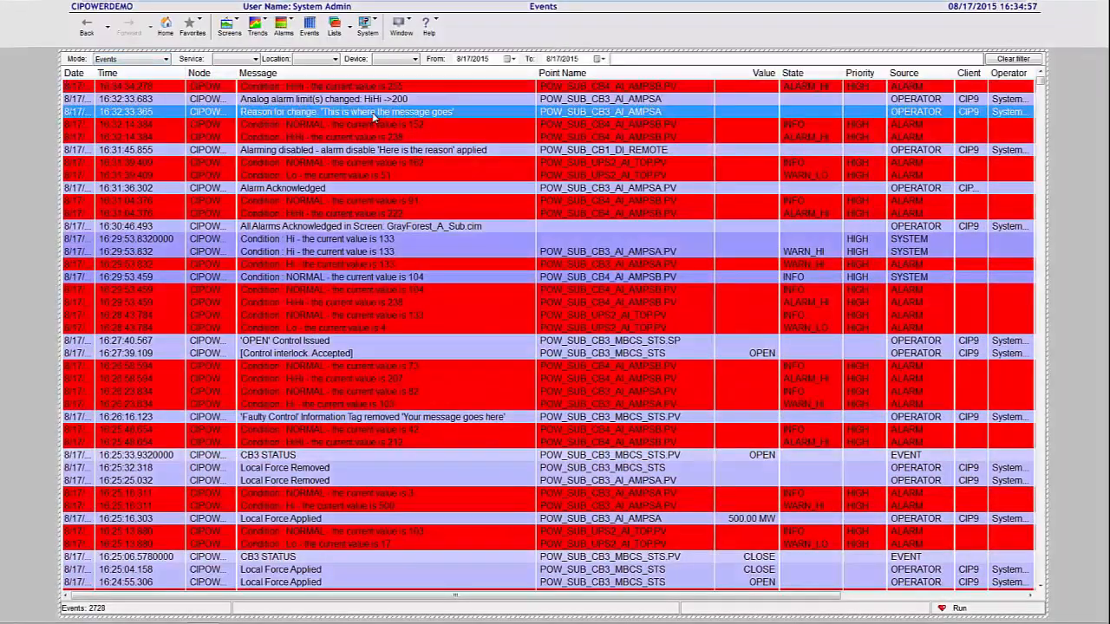
{"action": "right_click", "coordinate": [373, 117]}
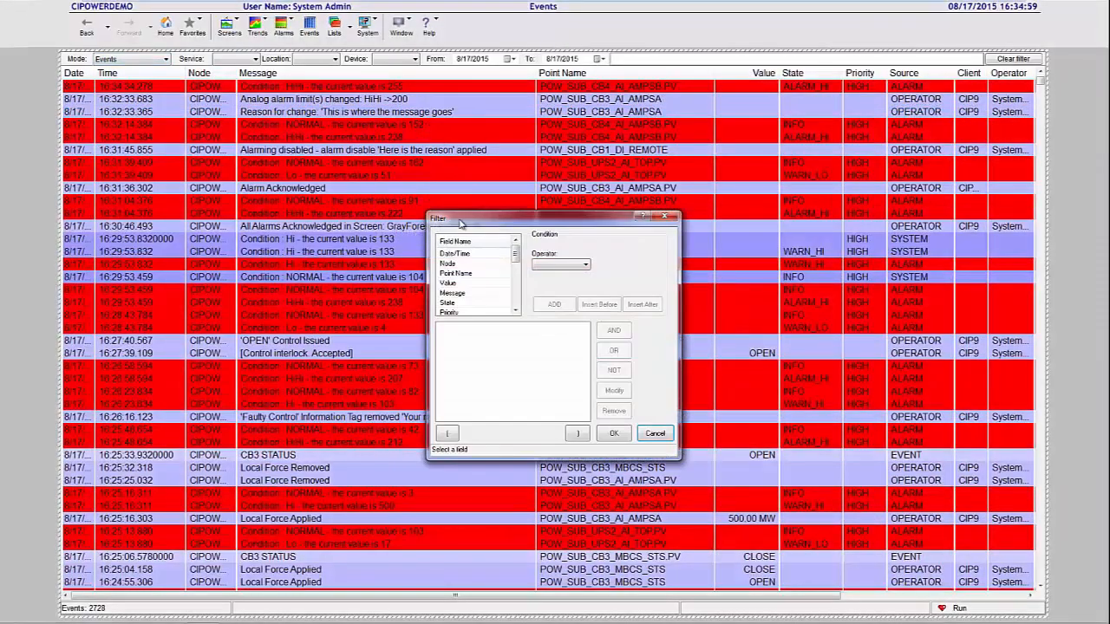
{"action": "scroll", "coordinate": [517, 295], "scroll_direction": "down", "scroll_amount": 3}
{"action": "scroll", "coordinate": [517, 295], "scroll_direction": "down", "scroll_amount": 1}
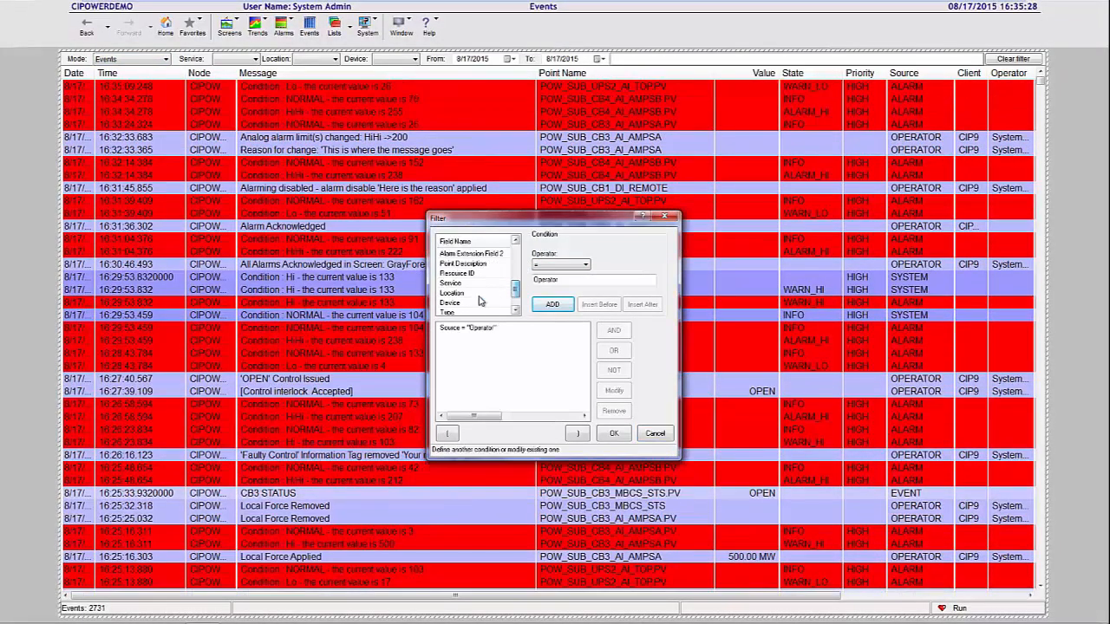
{"action": "left_click", "coordinate": [460, 294]}
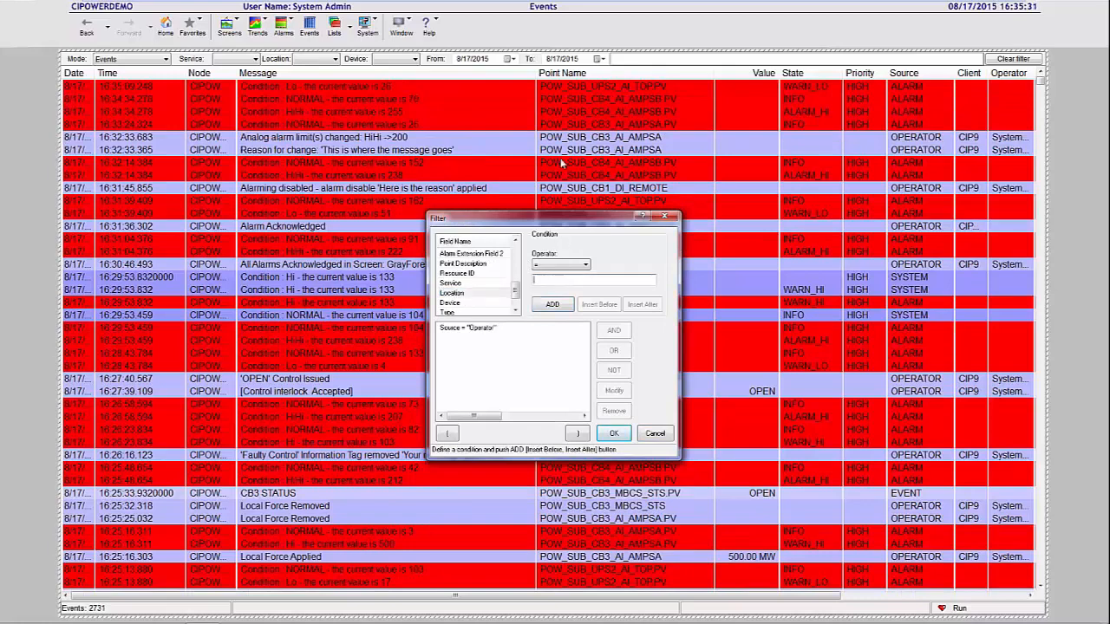
{"action": "type", "text": "SUB"}
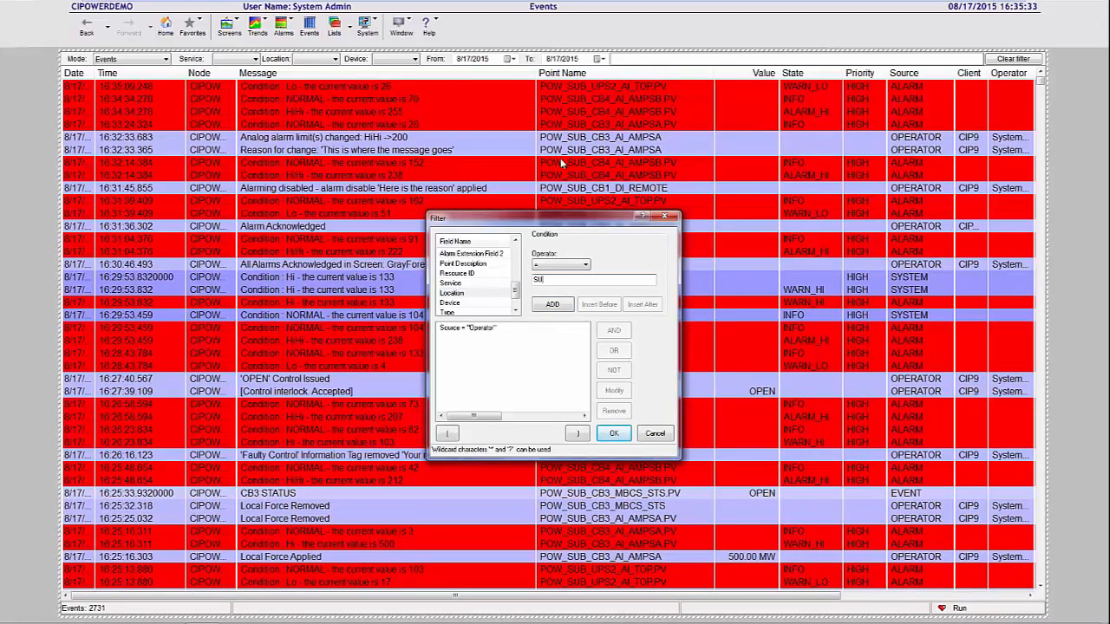
{"action": "left_click", "coordinate": [553, 305]}
{"action": "left_click", "coordinate": [620, 439]}
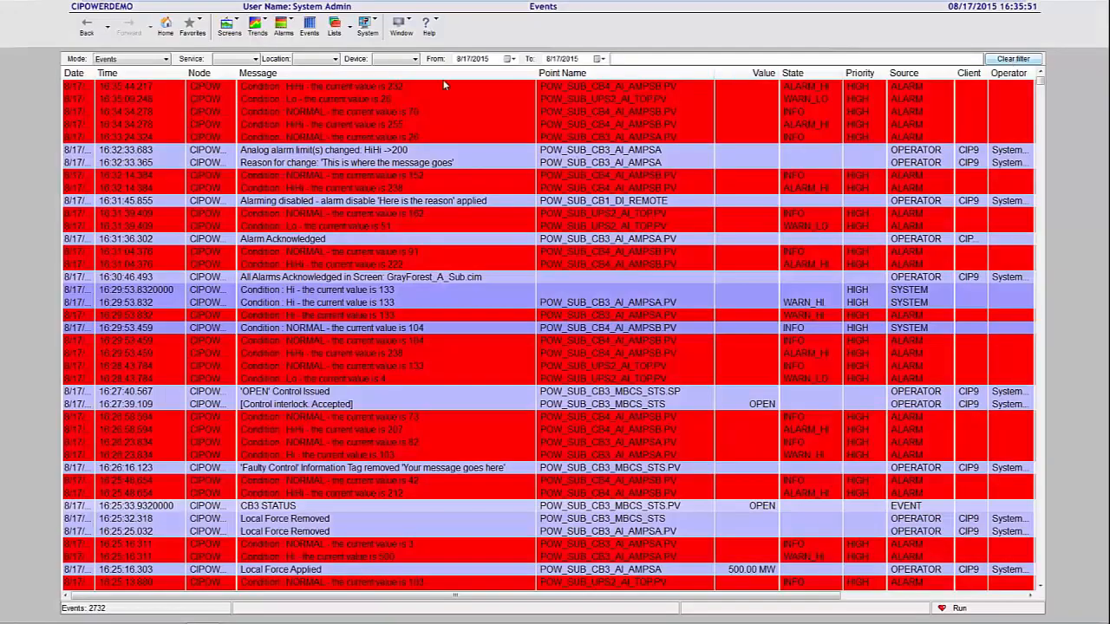
Step: Open the GrayForest_A_Sub screen and switch its embedded data list to Events mode
{"action": "left_click", "coordinate": [231, 31]}
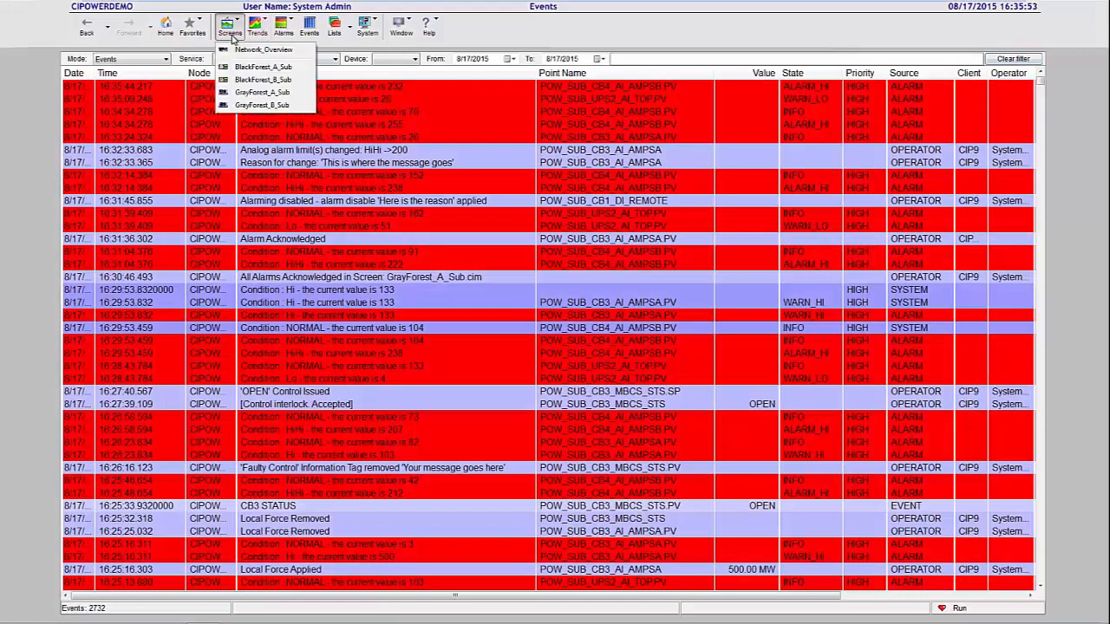
{"action": "left_click", "coordinate": [265, 93]}
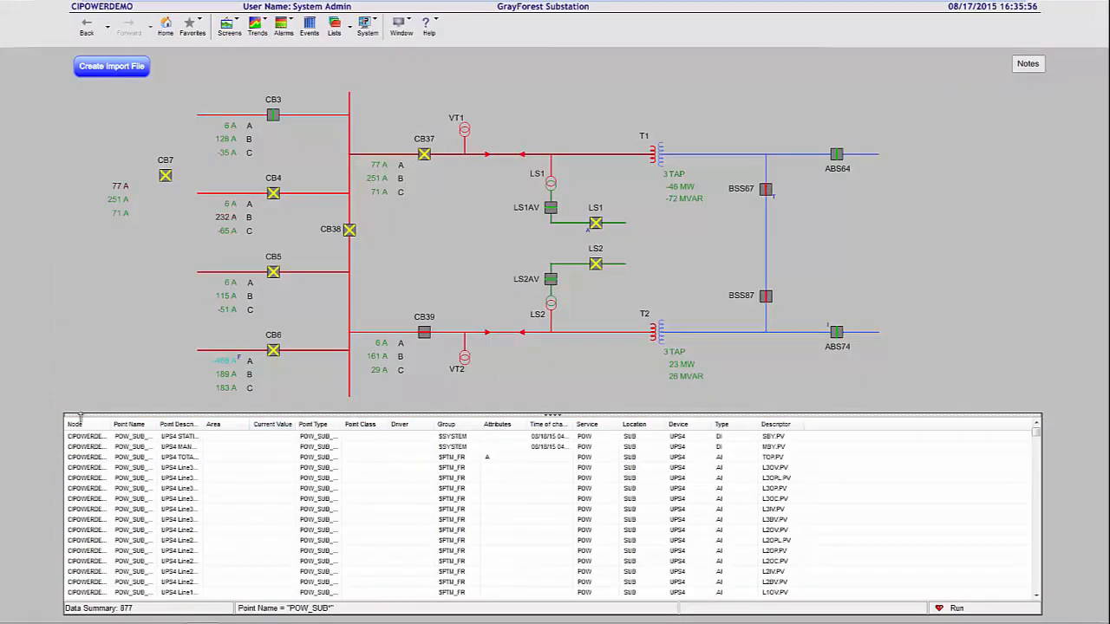
{"action": "left_click", "coordinate": [555, 418]}
{"action": "left_click", "coordinate": [156, 421]}
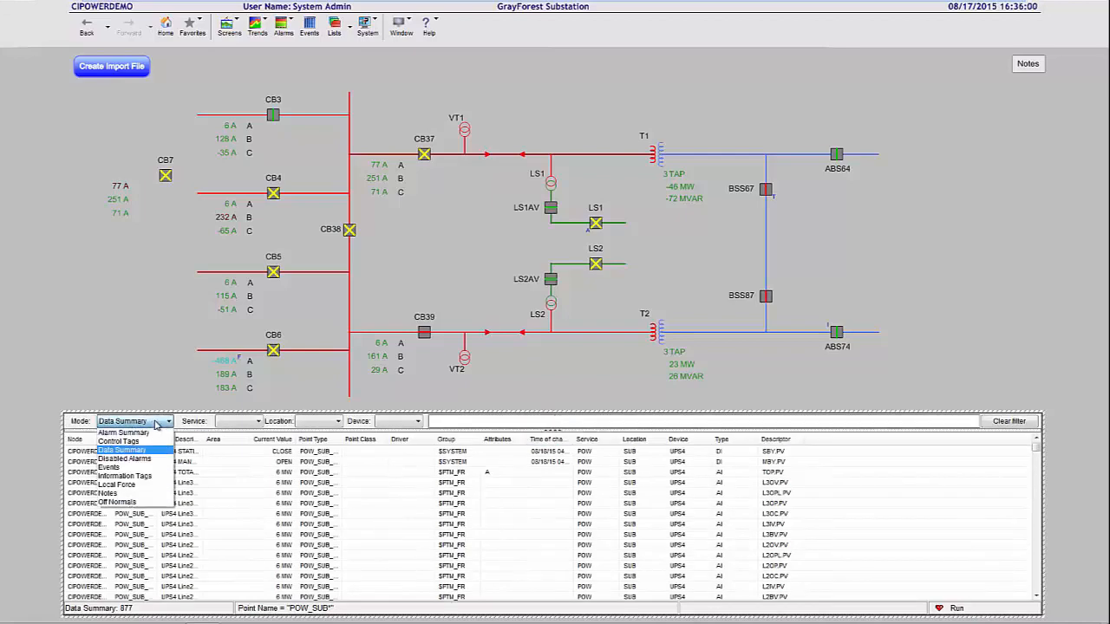
{"action": "left_click", "coordinate": [109, 468]}
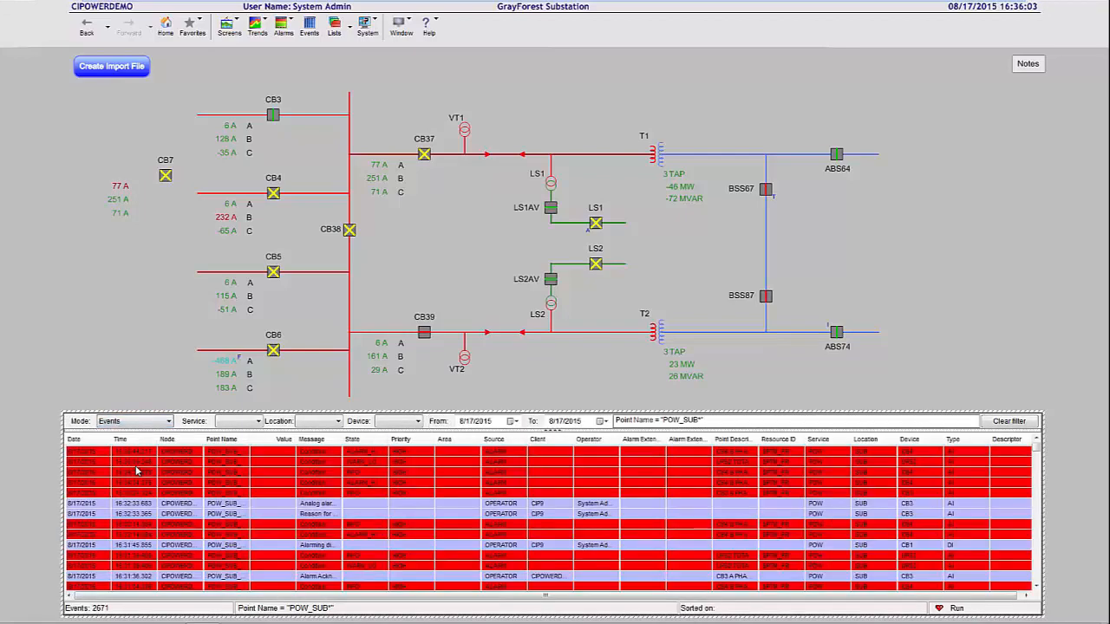
Step: Try exporting the GrayForest event list as an XML file, and start printing the list
{"action": "right_click", "coordinate": [344, 484]}
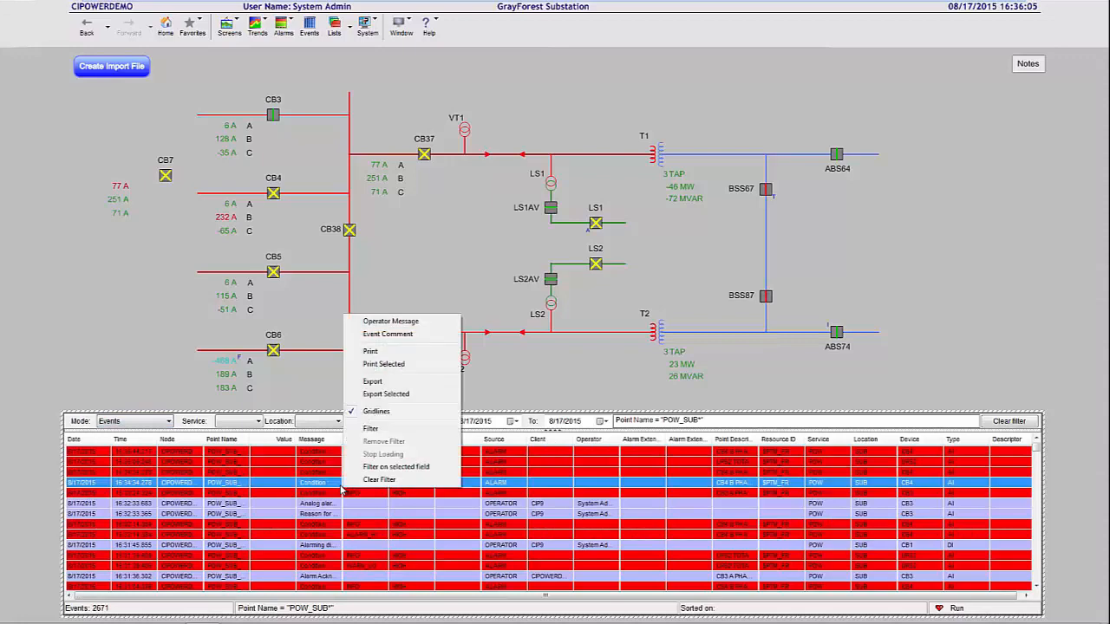
{"action": "left_click", "coordinate": [384, 383]}
{"action": "left_click", "coordinate": [244, 316]}
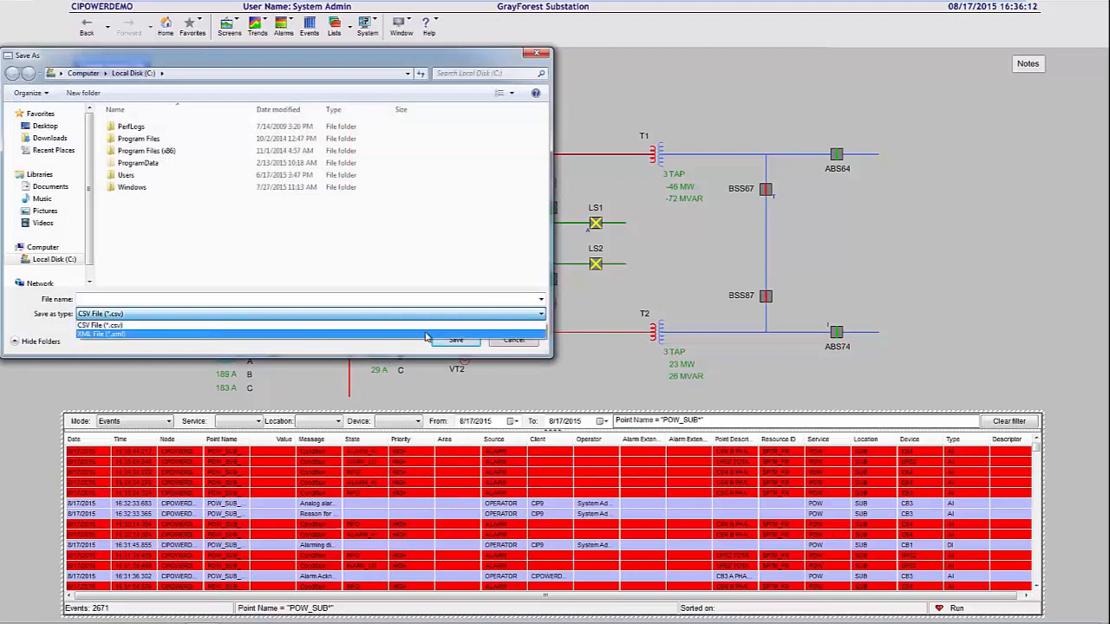
{"action": "left_click", "coordinate": [492, 335]}
{"action": "left_click", "coordinate": [516, 343]}
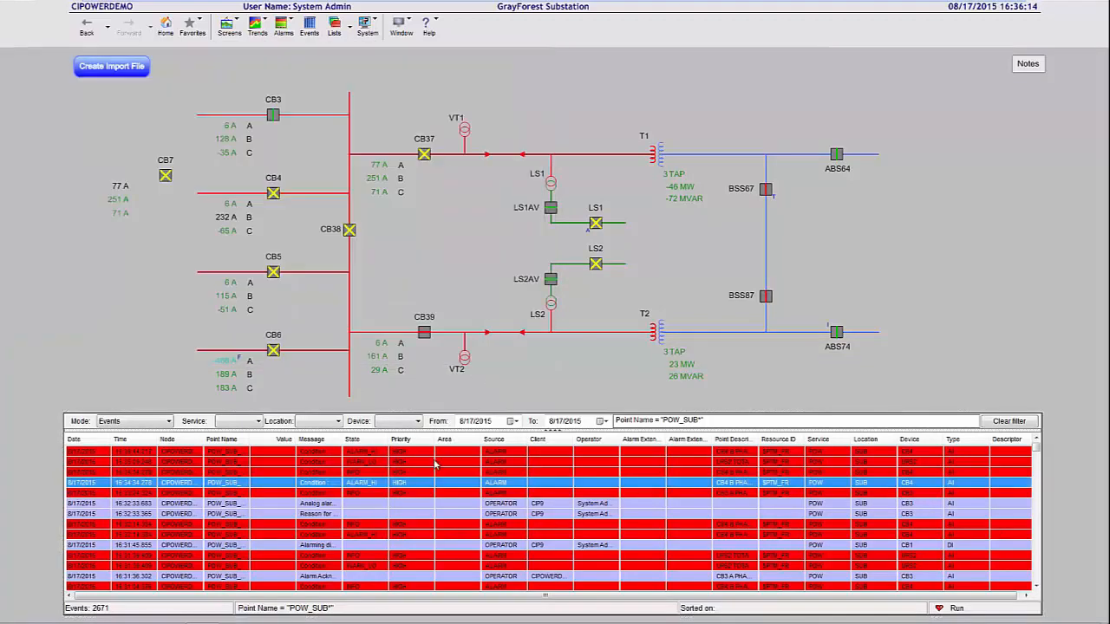
{"action": "right_click", "coordinate": [437, 463]}
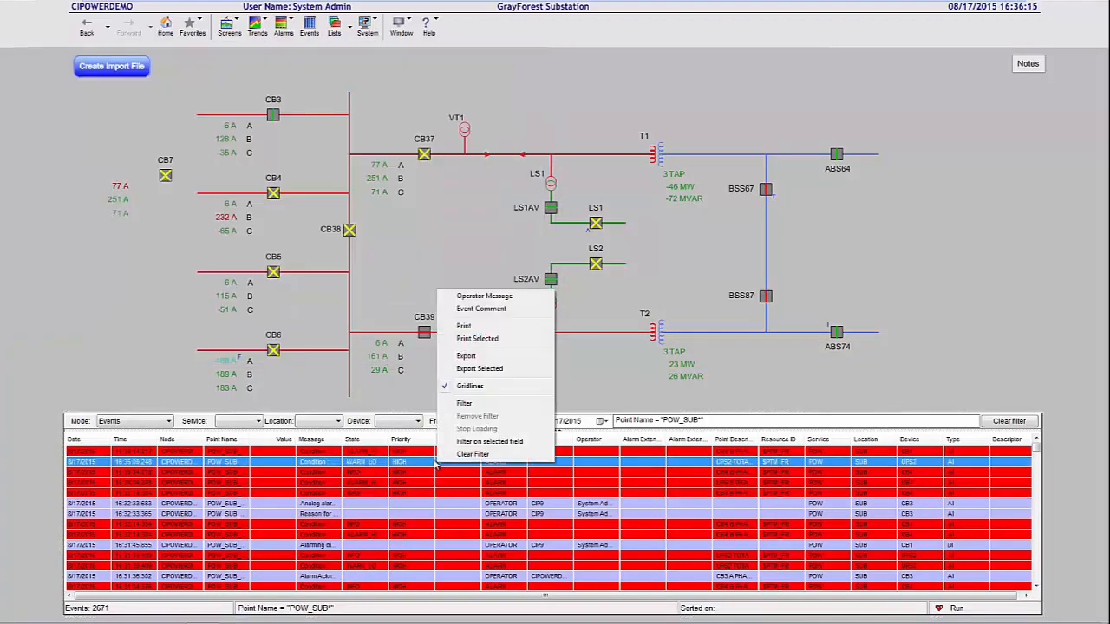
{"action": "left_click", "coordinate": [468, 326]}
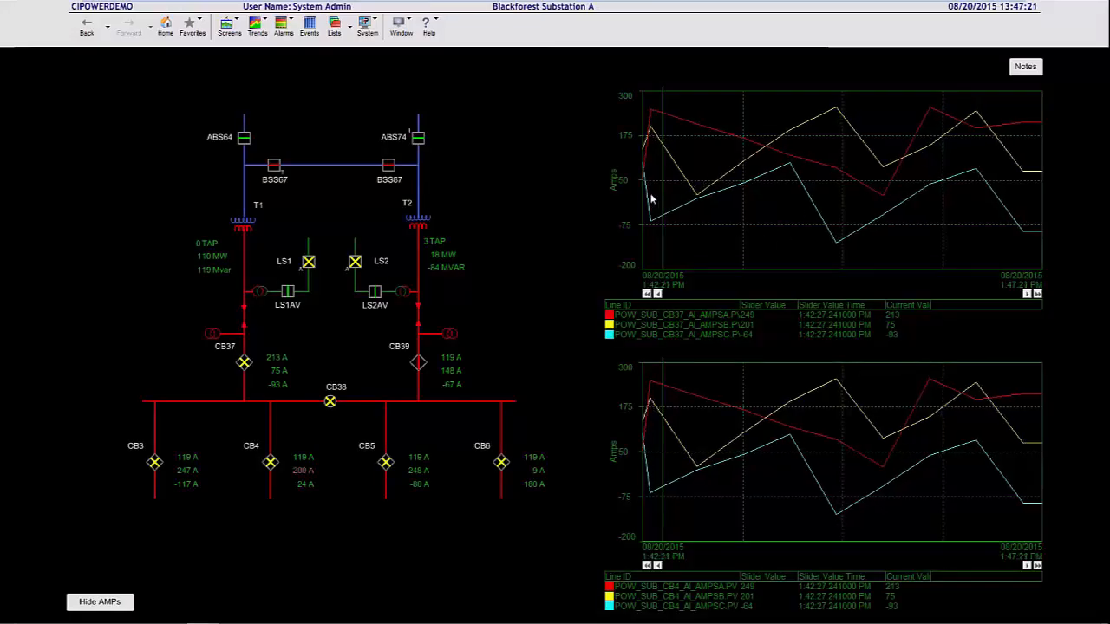
Step: Inspect the CB37 amps trend on the Blackforest screen with its time slider, and try zooming into part of the chart
{"action": "left_click_drag", "start_coordinate": [662, 199], "coordinate": [916, 222]}
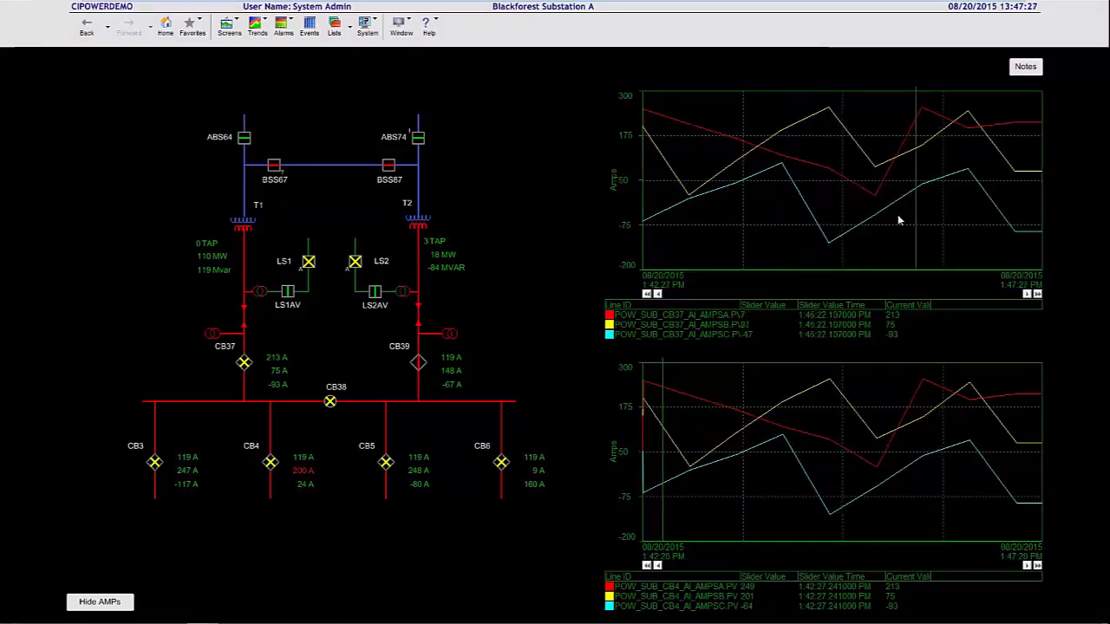
{"action": "left_click_drag", "start_coordinate": [714, 105], "coordinate": [987, 246]}
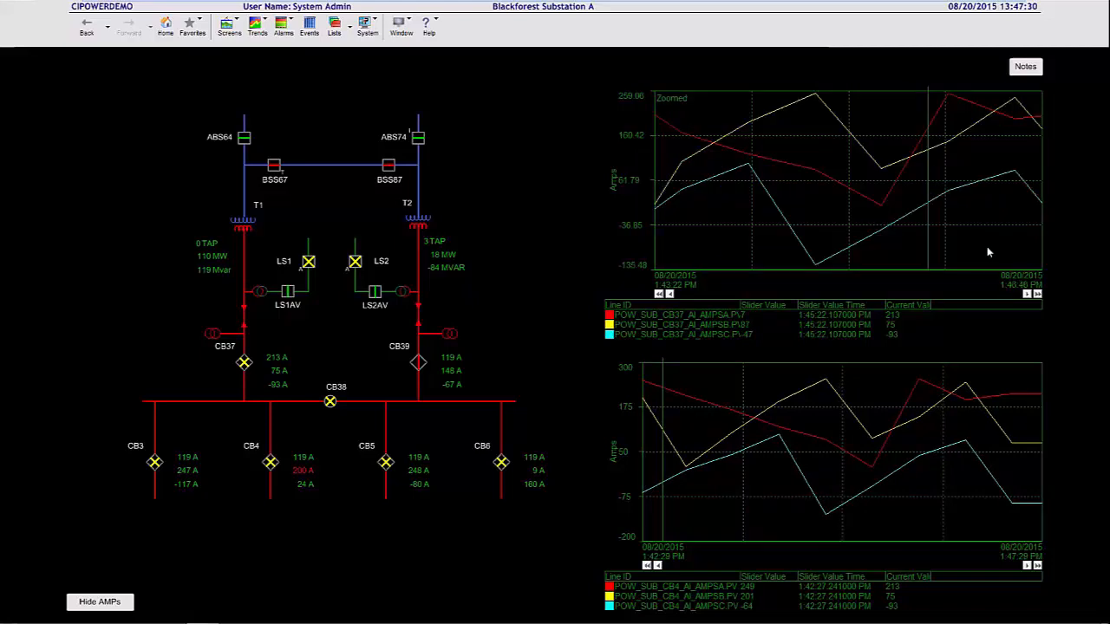
{"action": "right_click", "coordinate": [857, 166]}
{"action": "left_click", "coordinate": [904, 199]}
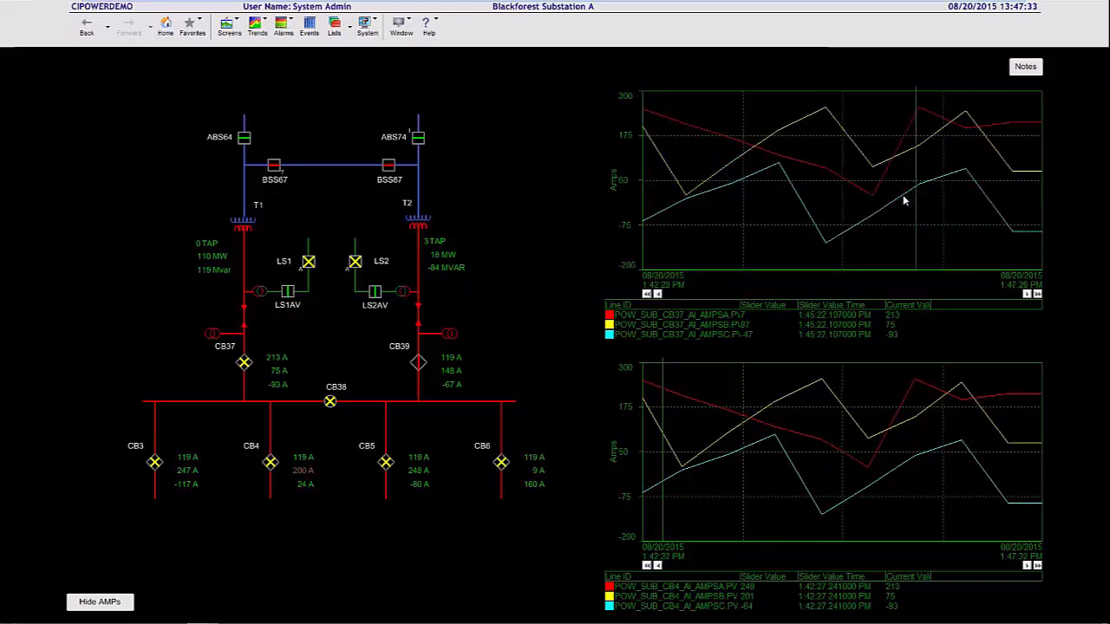
Step: Open POW_SUB_CB37_Trend and move its slider about three quarters of the way along the time range
{"action": "left_click", "coordinate": [261, 35]}
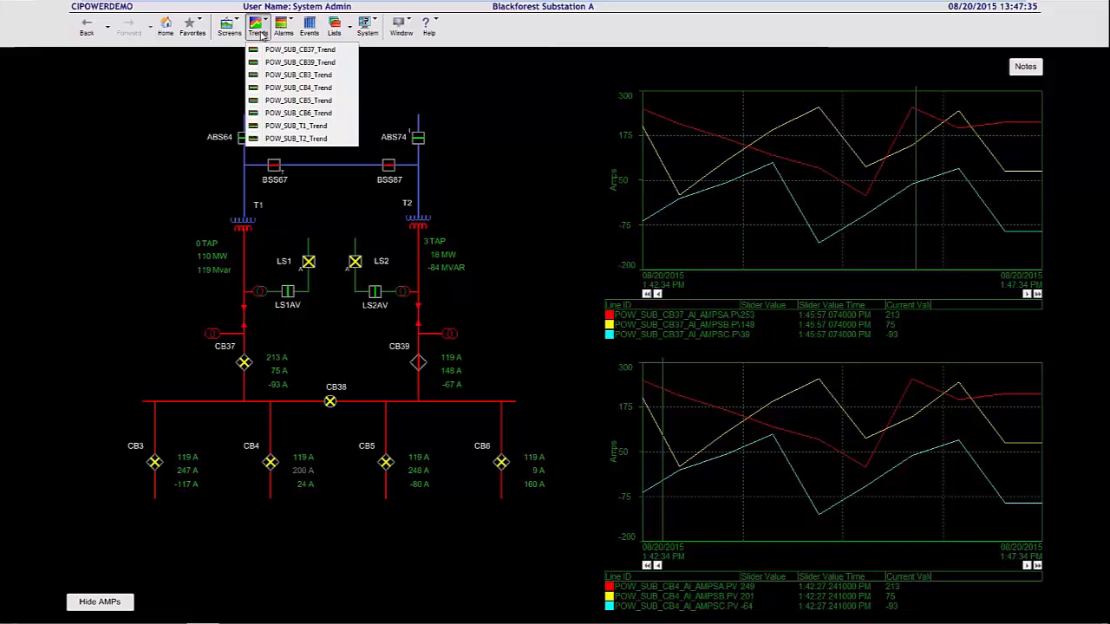
{"action": "left_click", "coordinate": [285, 52]}
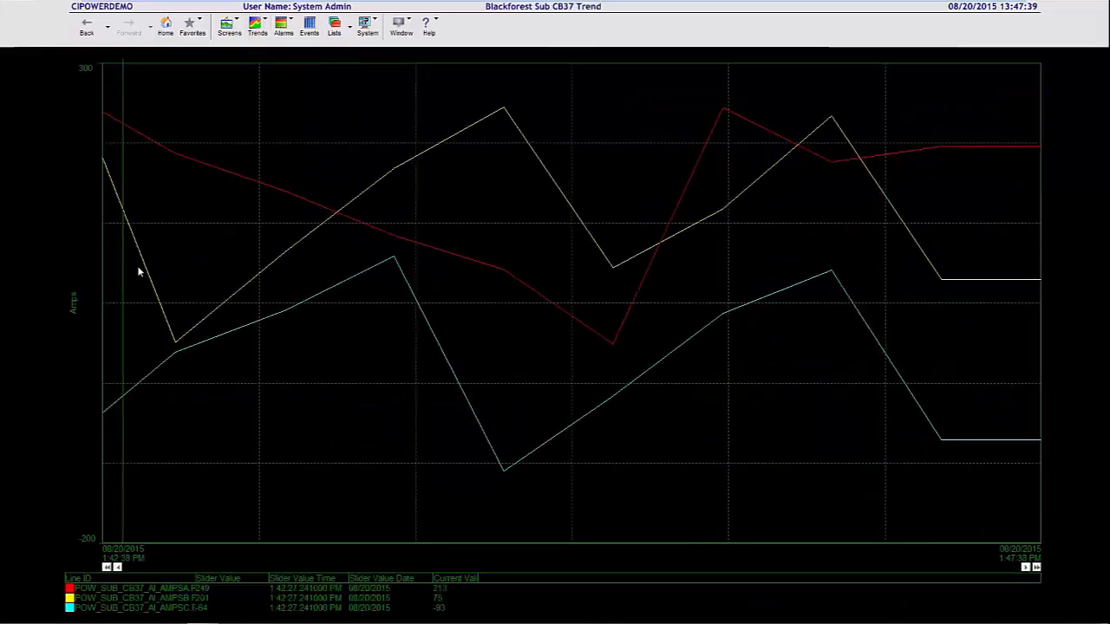
{"action": "left_click_drag", "start_coordinate": [119, 287], "coordinate": [801, 288]}
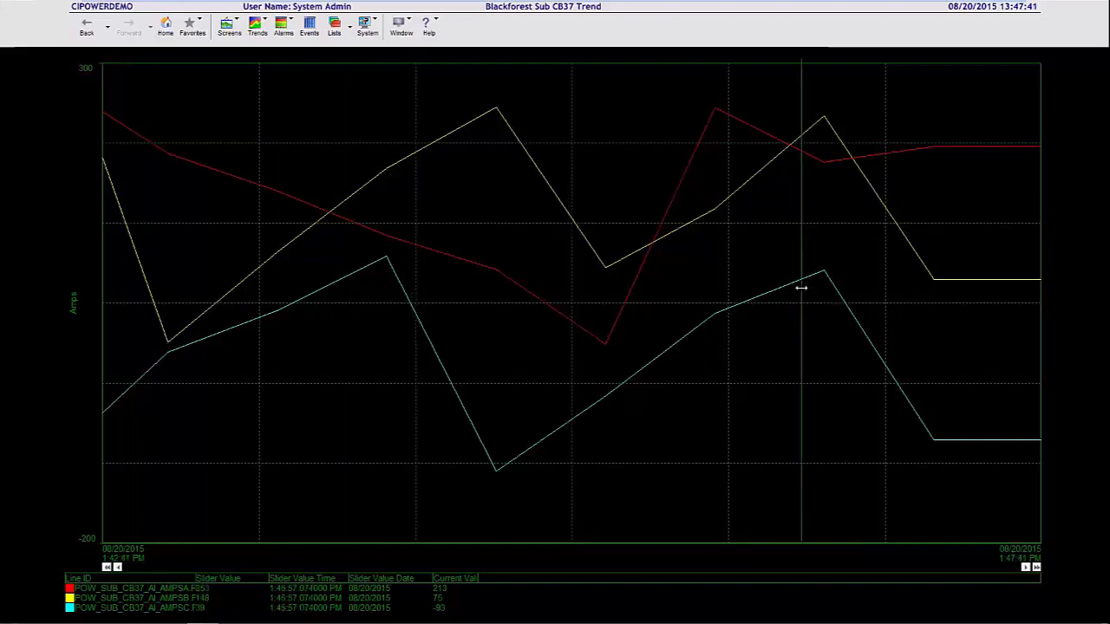